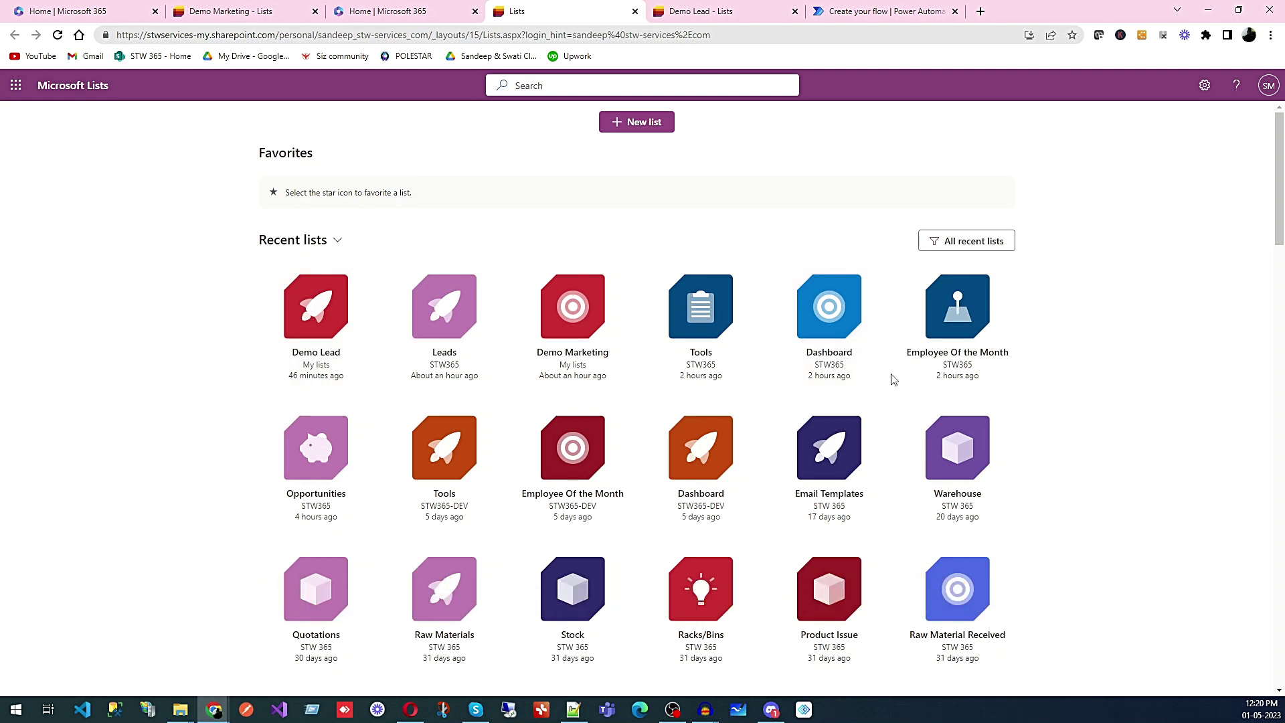
Open the '...' options menu on the Demo Lead list tile.
scroll(800, 364, "down", 15)
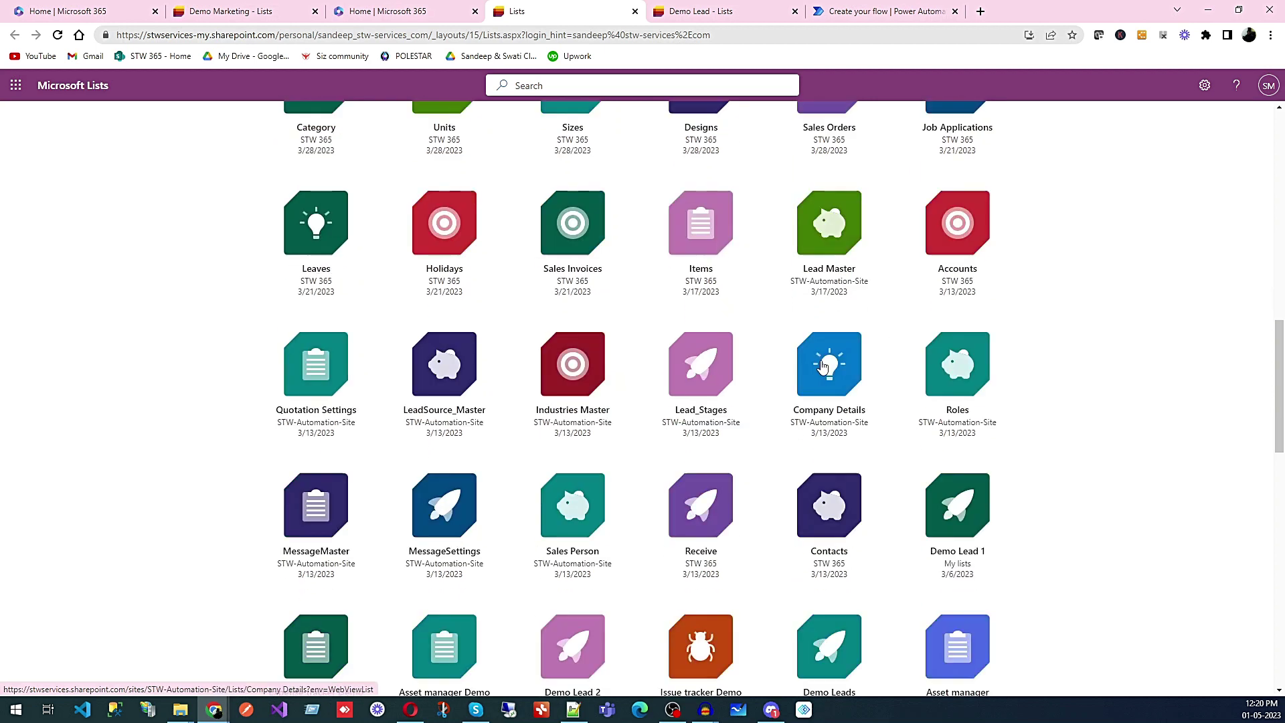
scroll(822, 367, "up", 15)
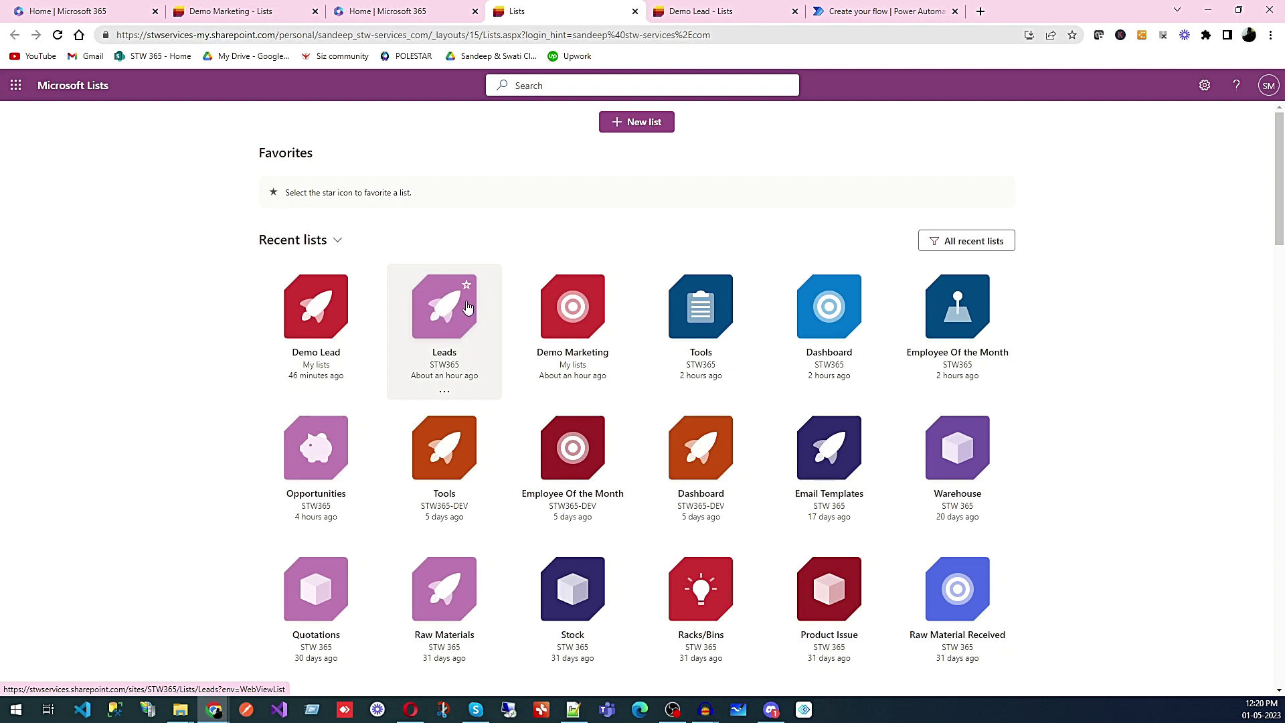
scroll(552, 414, "down", 2)
scroll(552, 415, "up", 2)
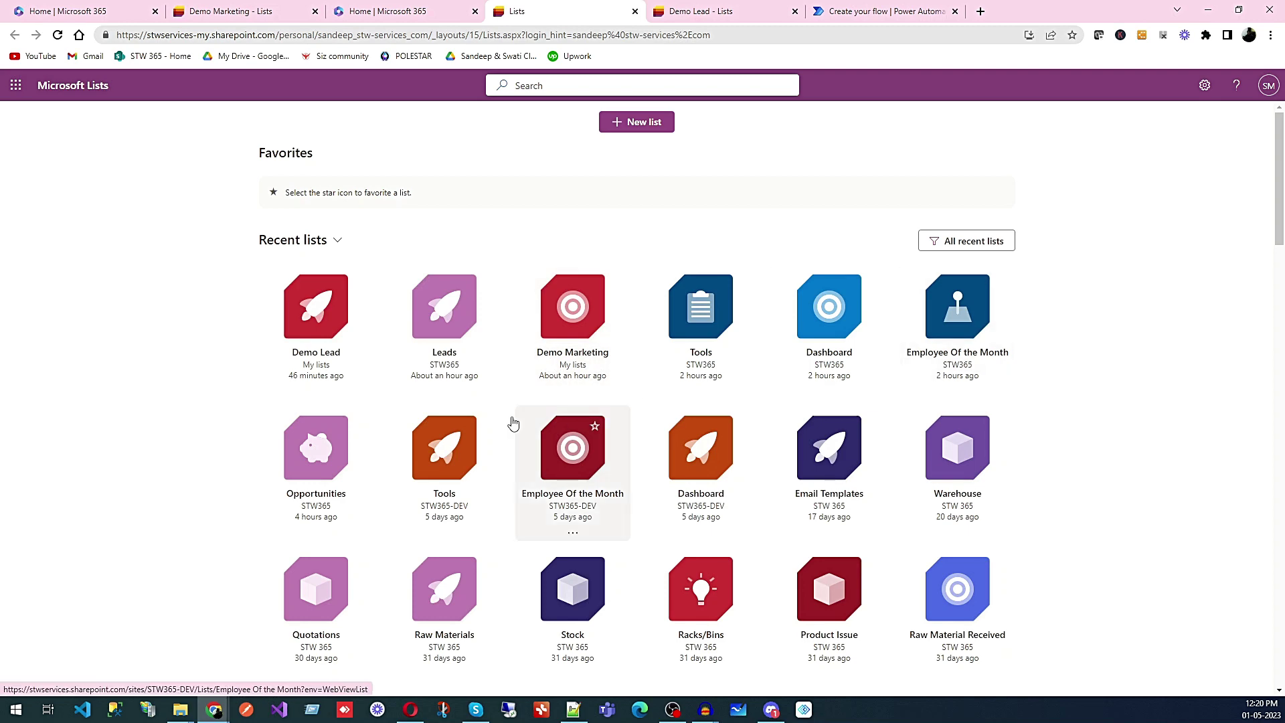
left_click(316, 391)
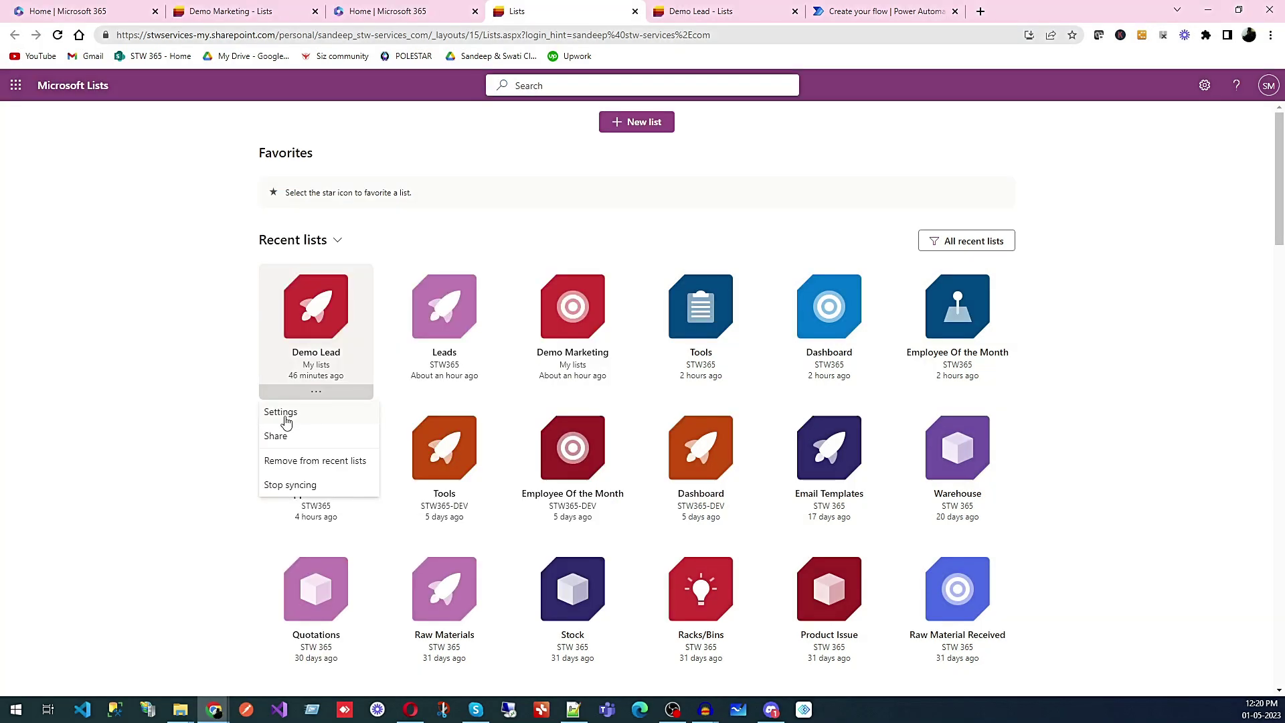
left_click(282, 413)
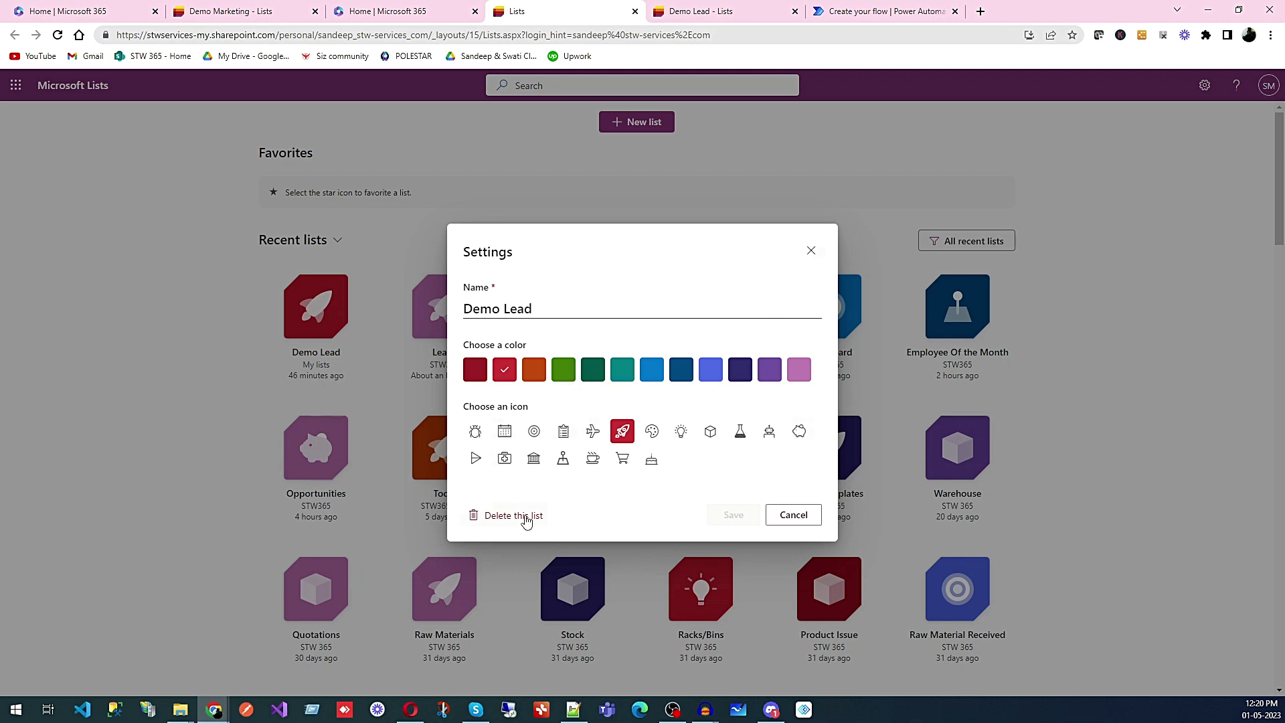
left_click(810, 250)
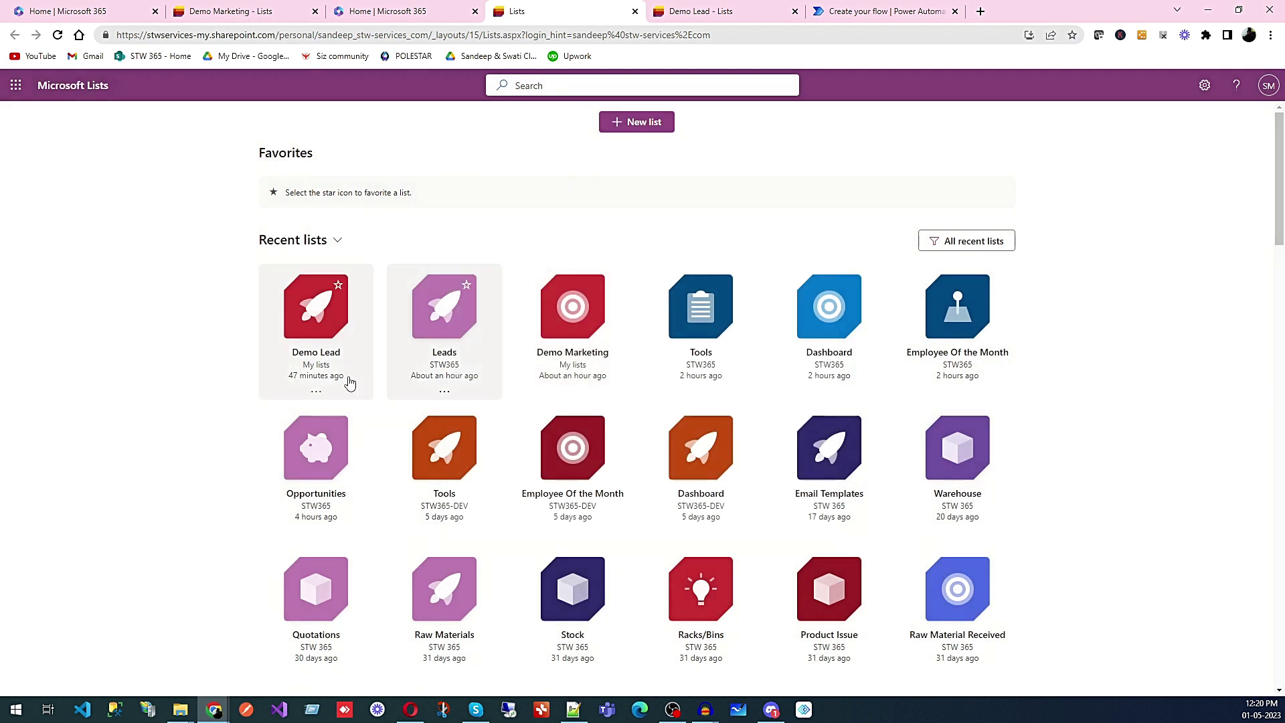
left_click(315, 391)
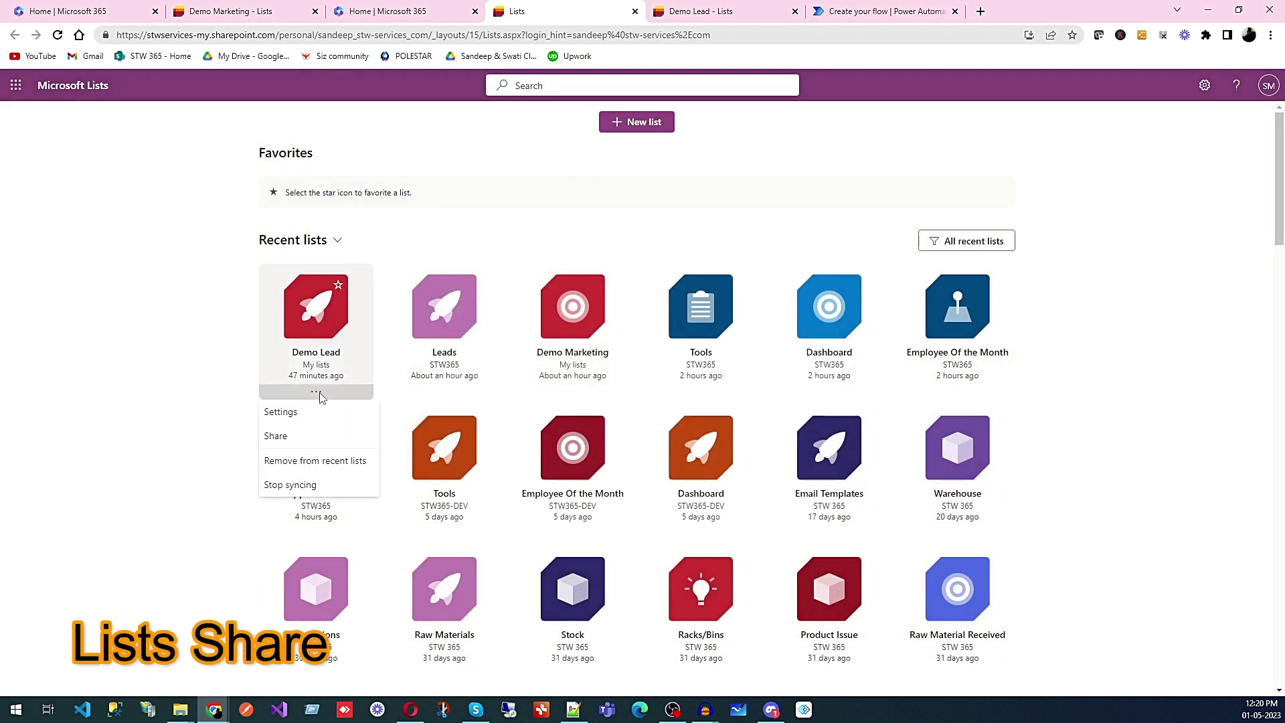
Change the Demo Lead share link from Anyone to People you choose and apply it.
left_click(295, 438)
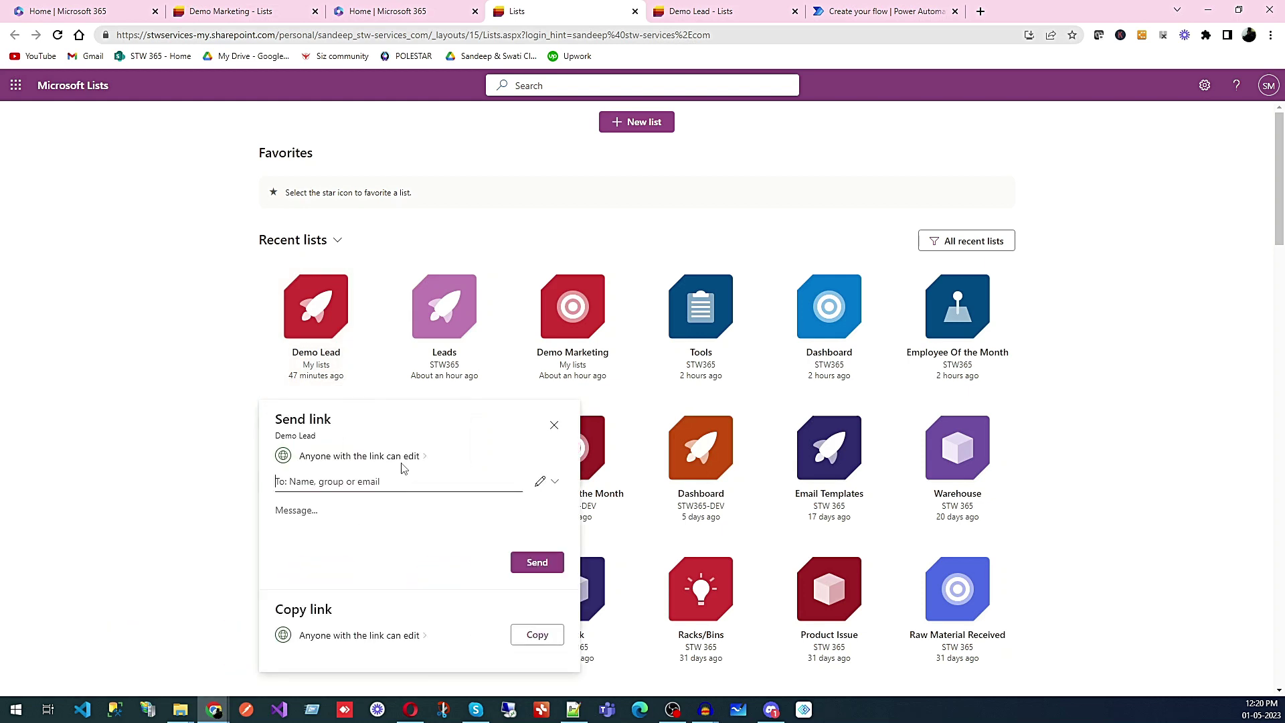
left_click(372, 456)
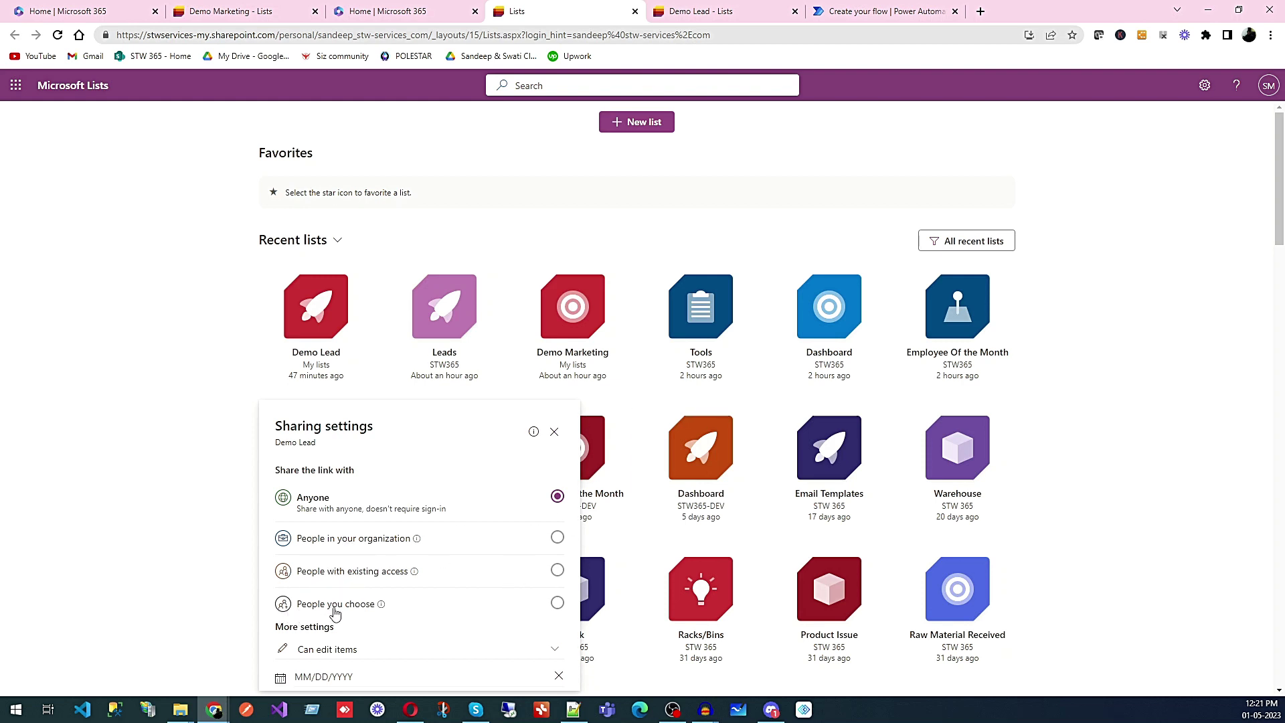
left_click(479, 607)
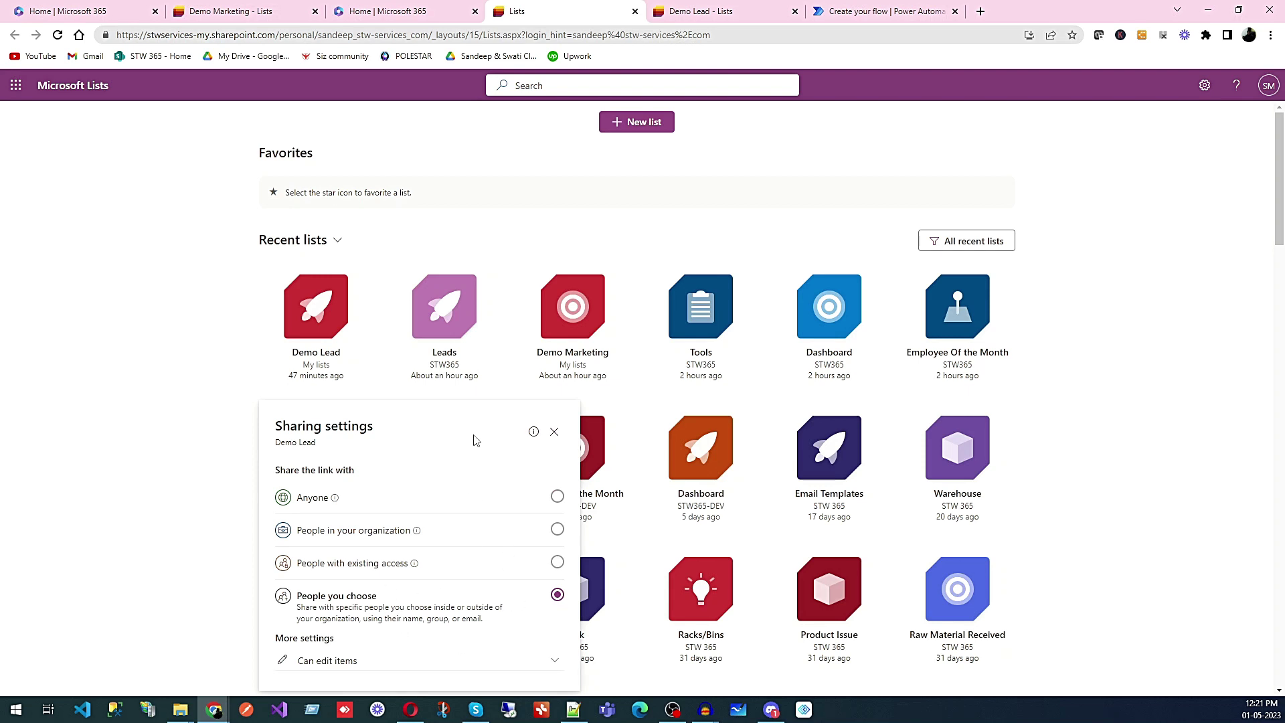
scroll(1045, 367, "down", 2)
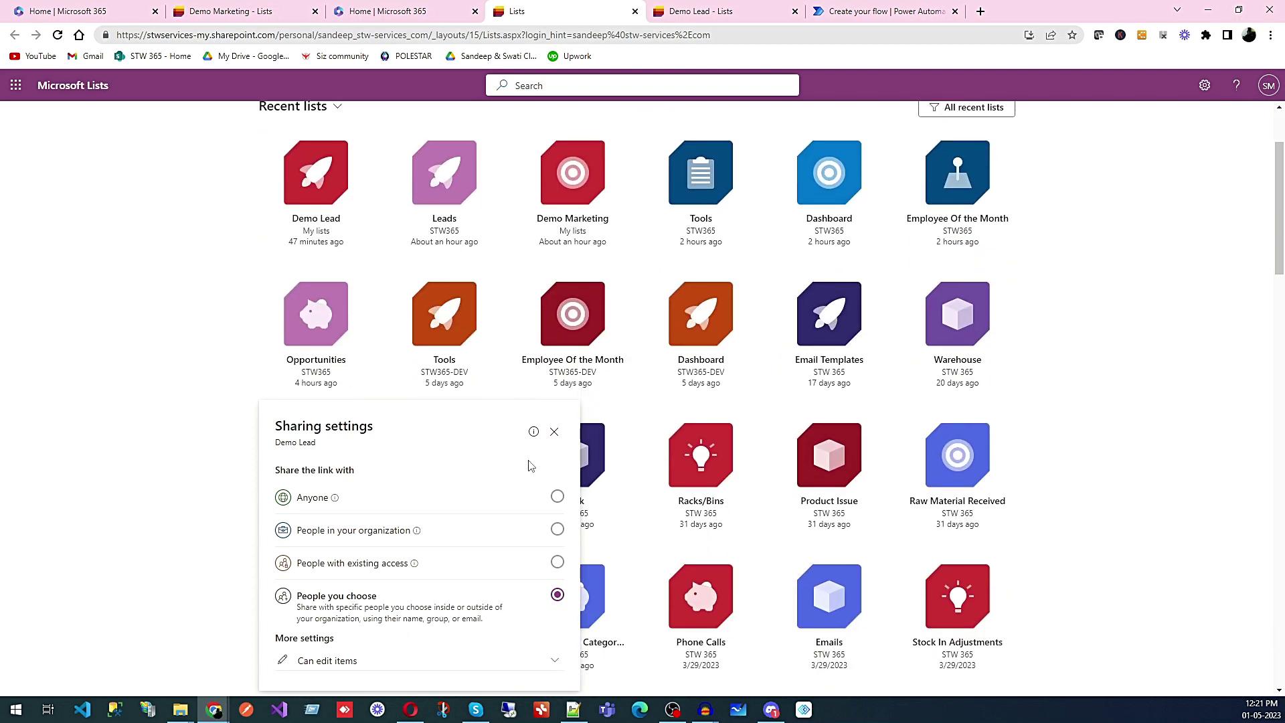
left_click(554, 431)
left_click(317, 258)
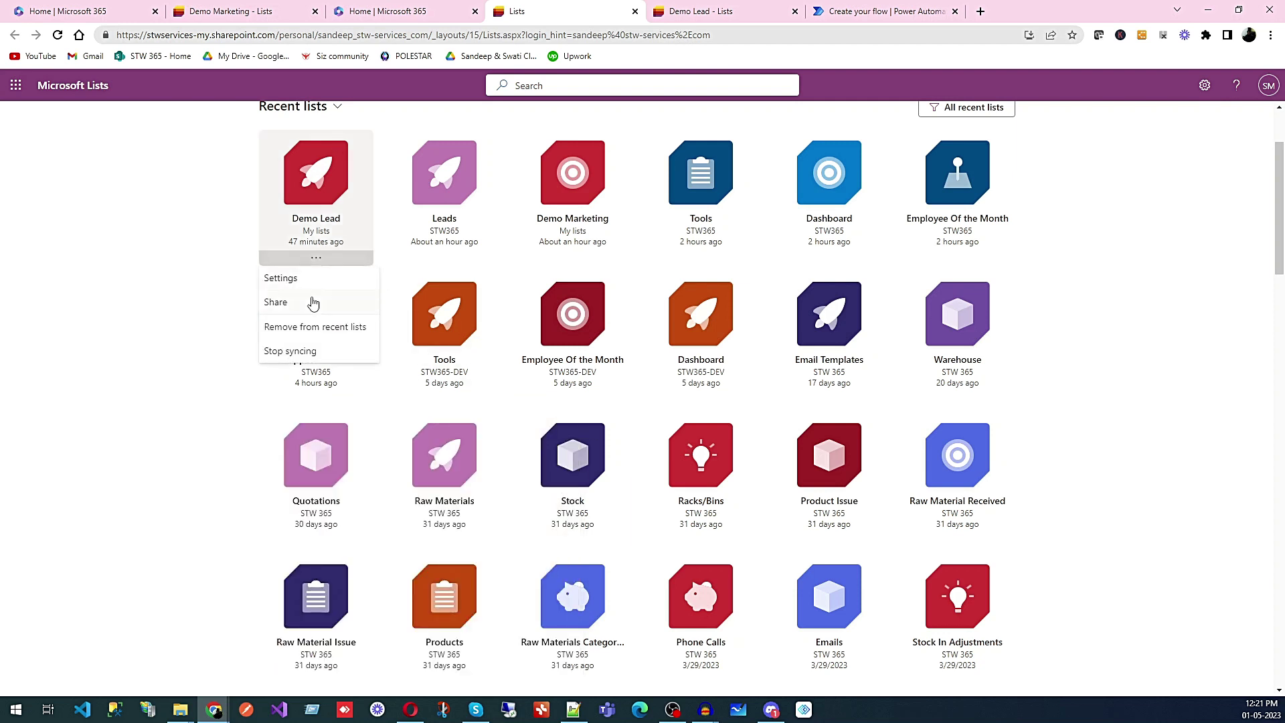
left_click(312, 303)
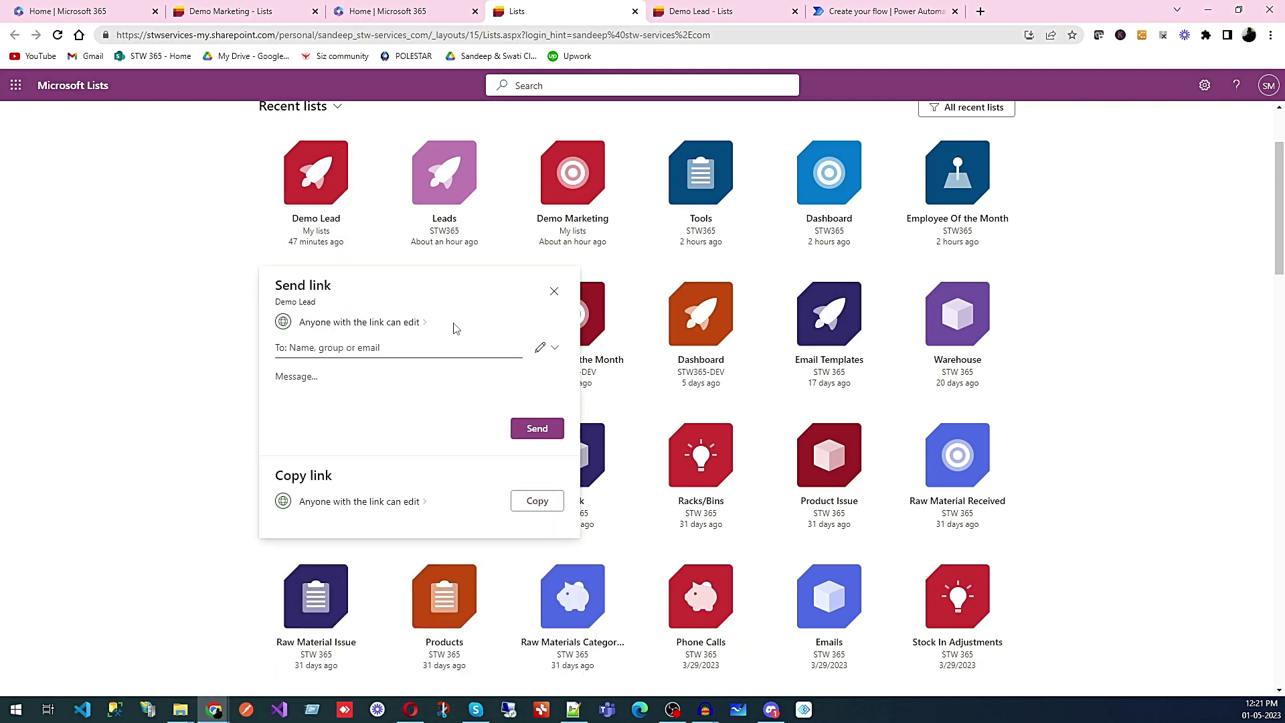
left_click(410, 321)
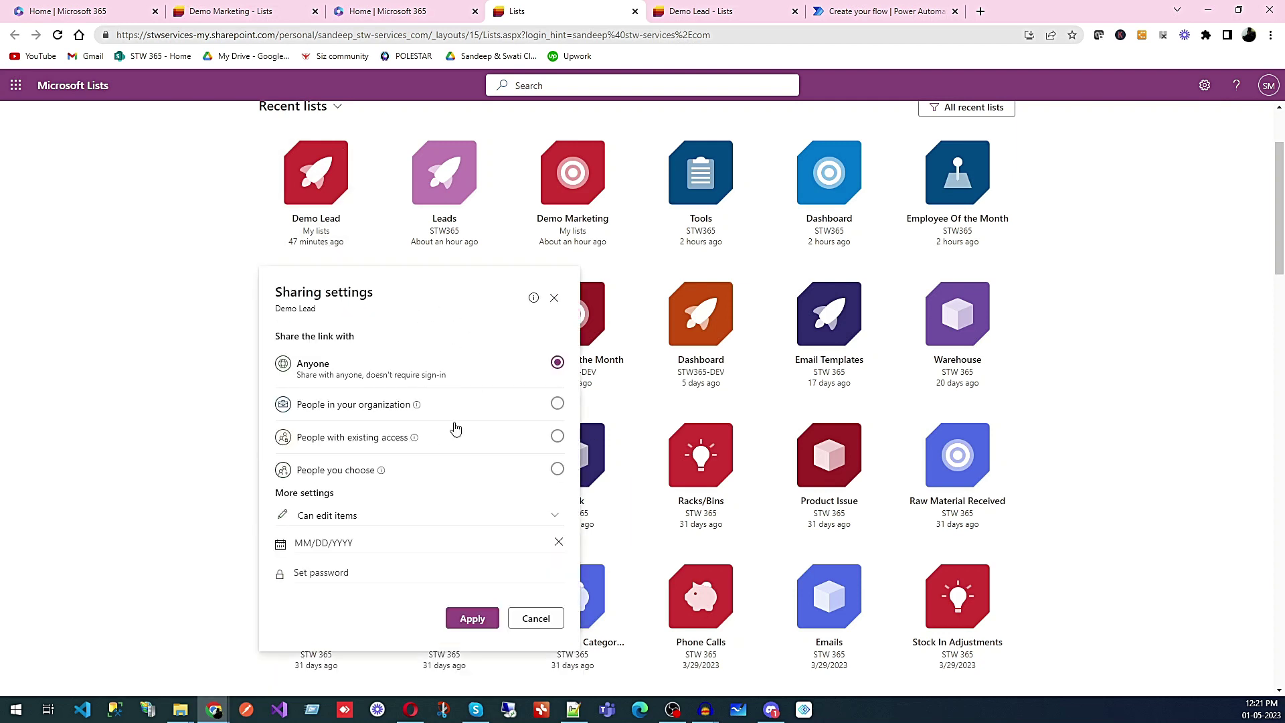
left_click(363, 474)
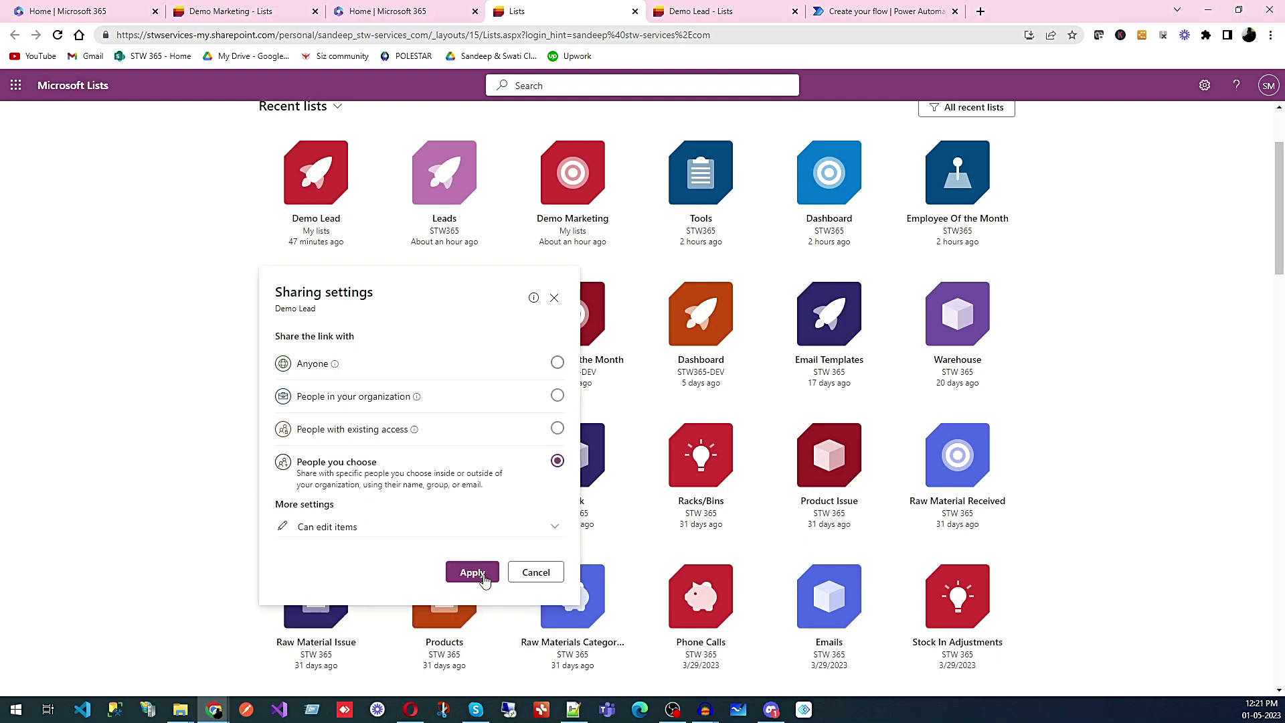
left_click(472, 574)
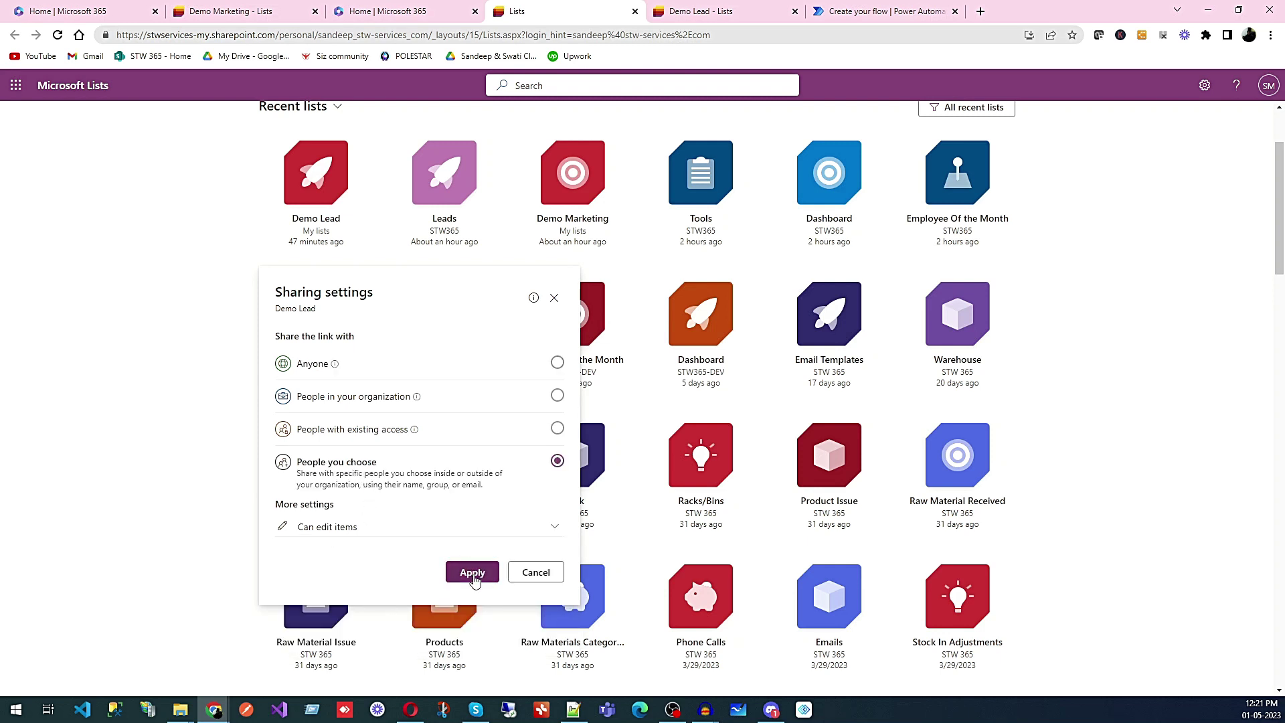
Add STW HR Department as a recipient, keep Can edit items, and set the link to Anyone.
type("STW hR")
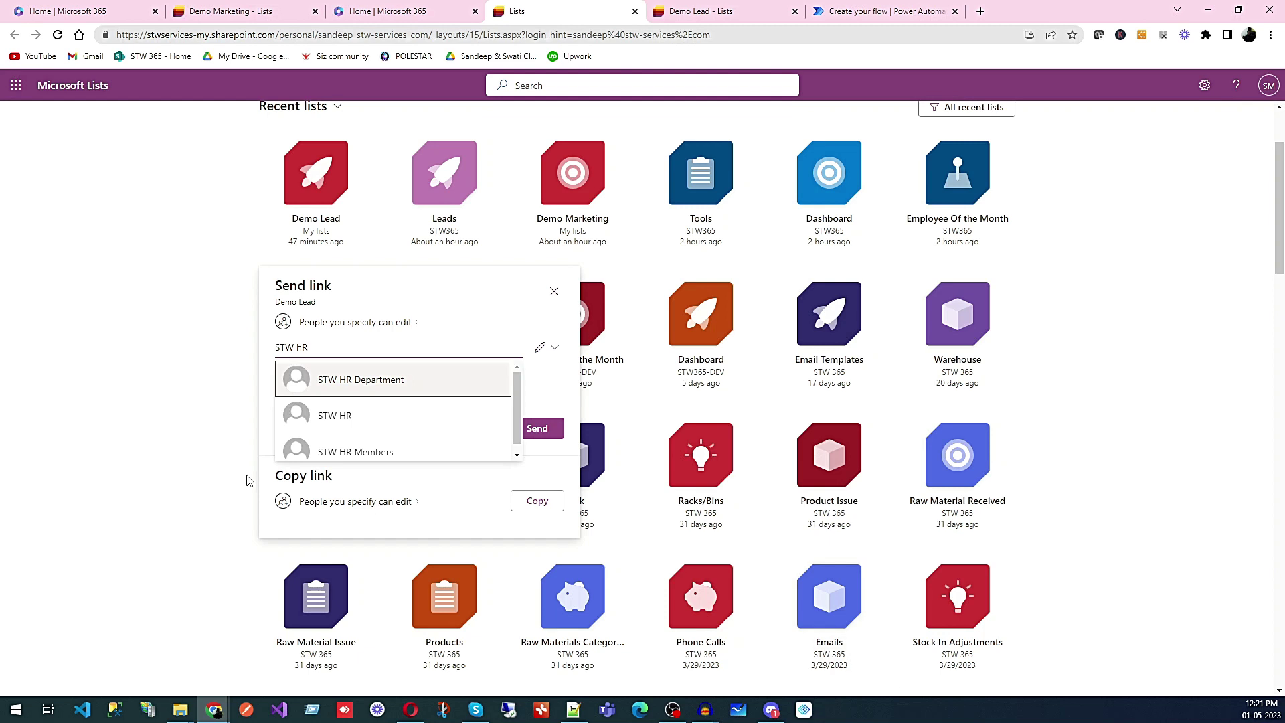
key("Return")
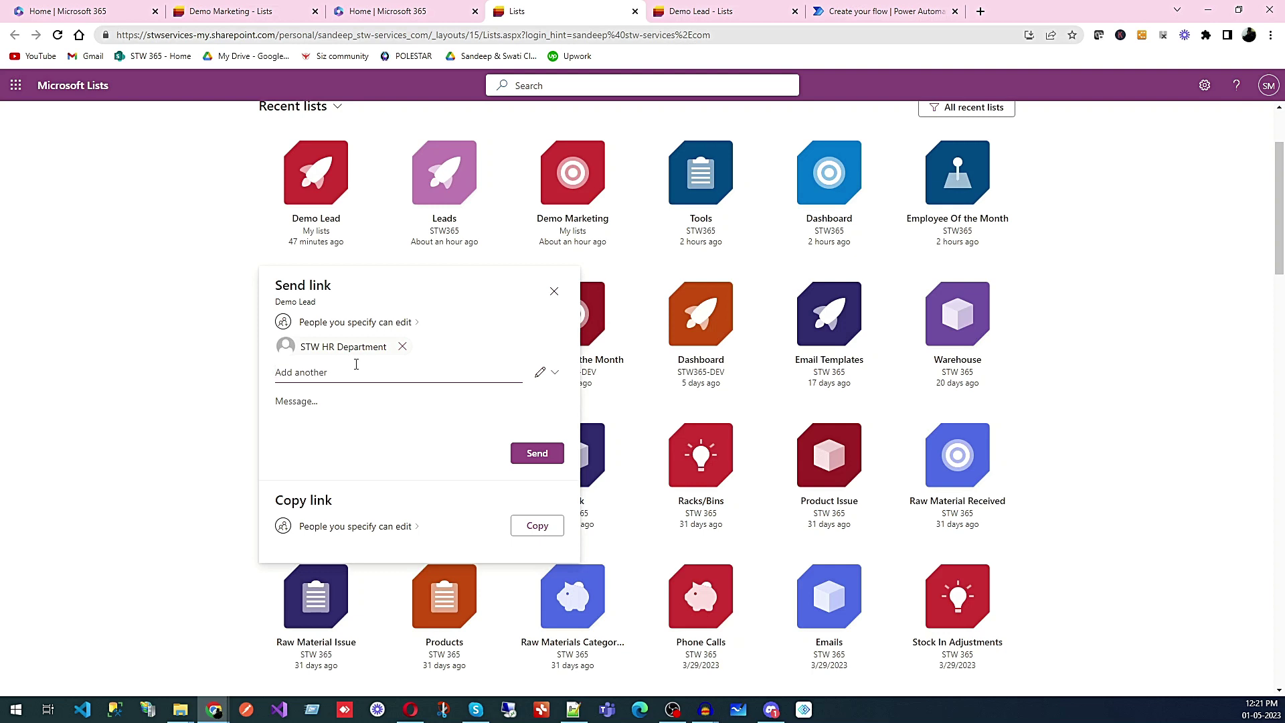
left_click(355, 527)
left_click(344, 550)
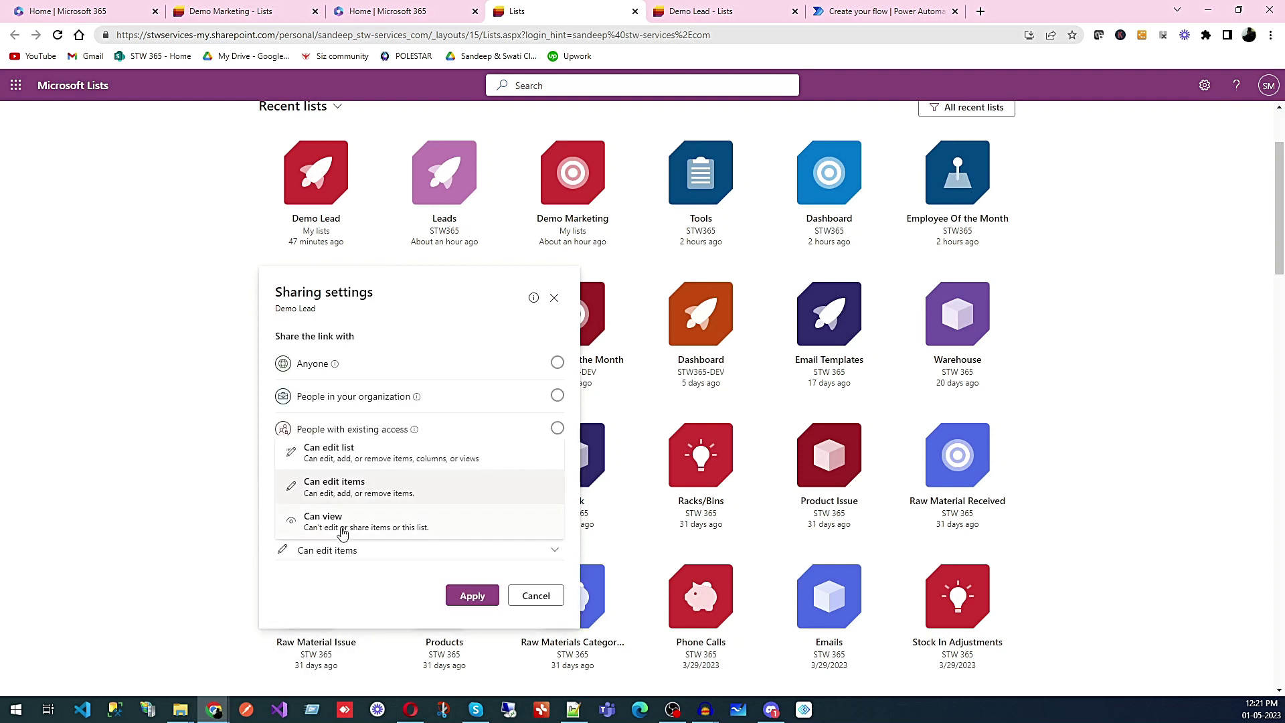
left_click(340, 525)
left_click(340, 574)
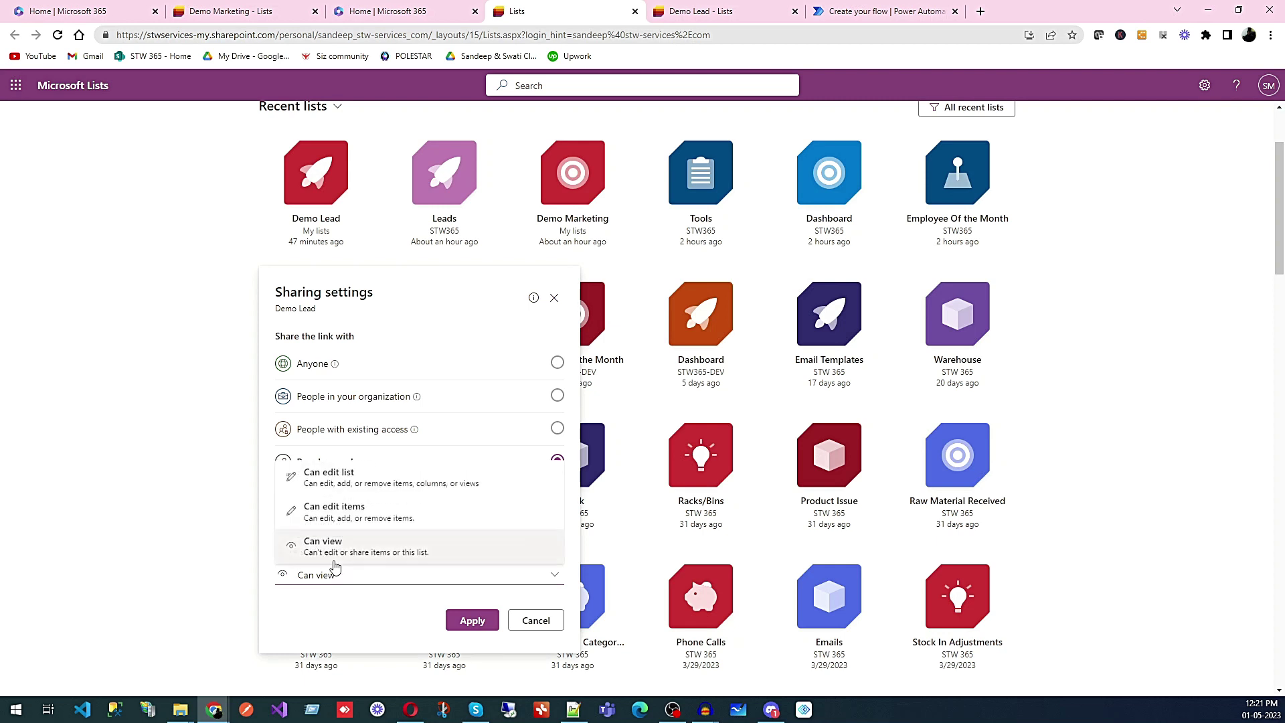
left_click(332, 512)
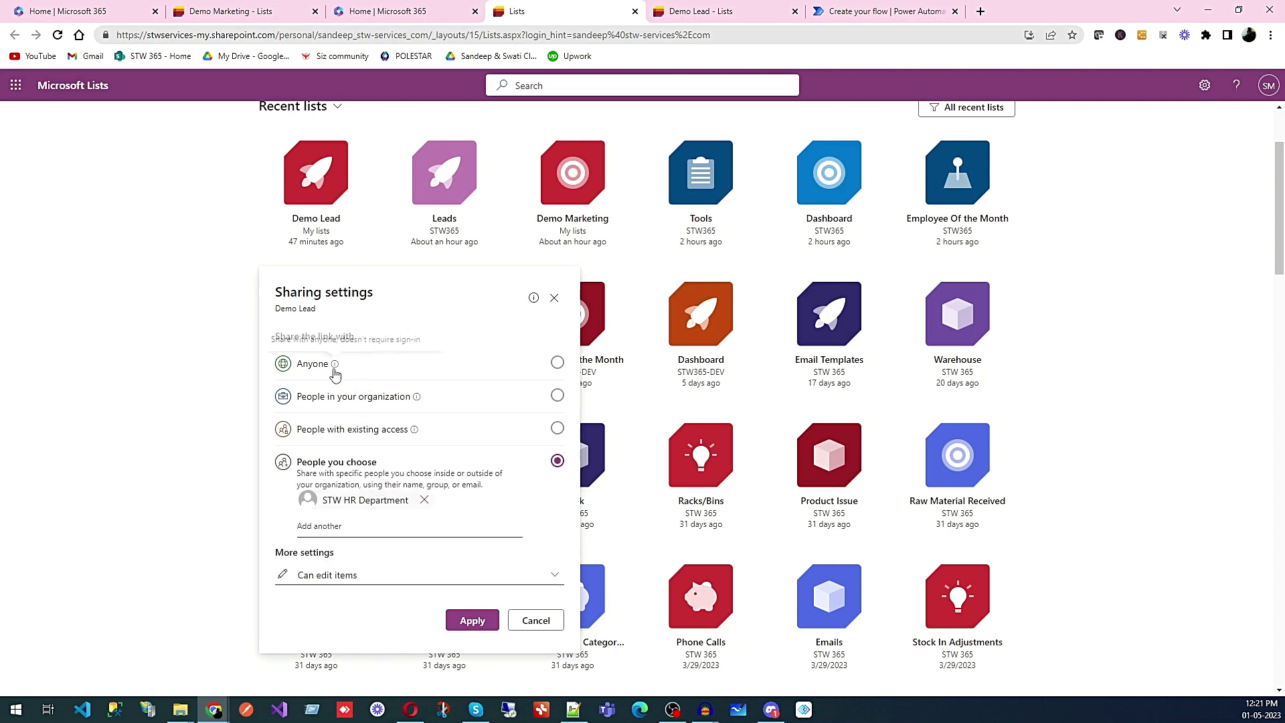
left_click(368, 373)
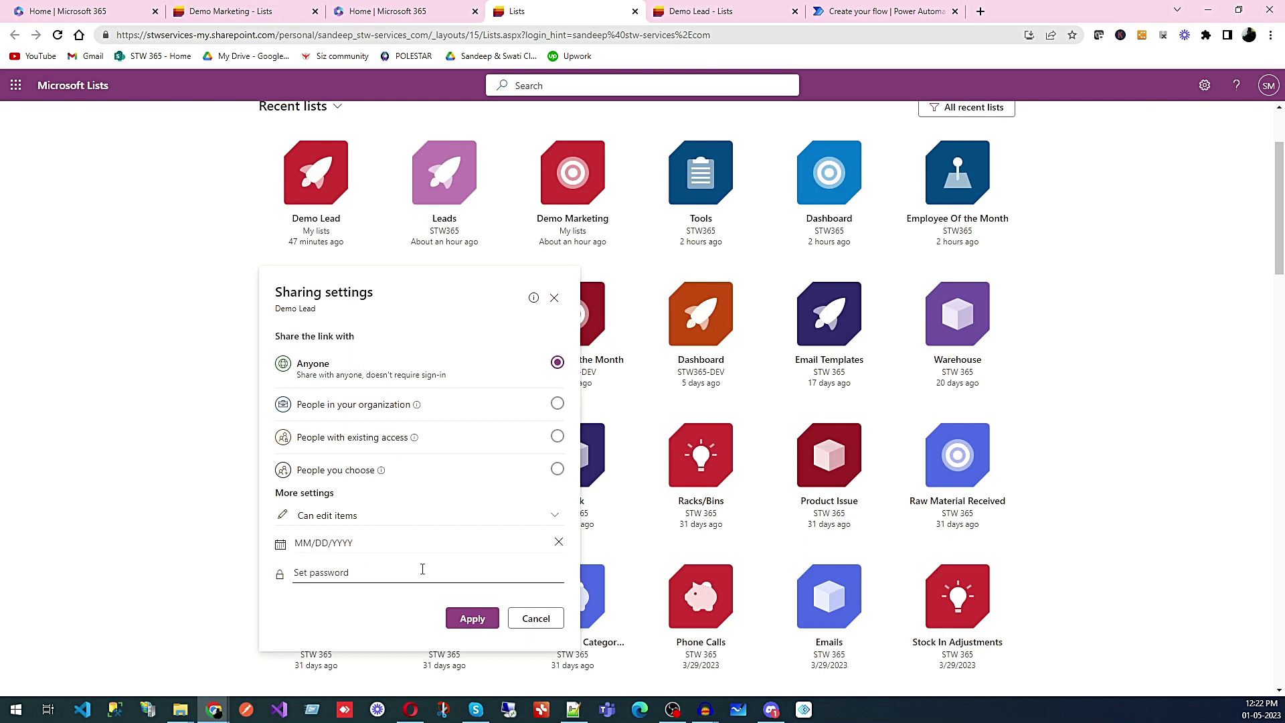
Close the sharing settings without applying and scroll back to the top of Lists home.
left_click(552, 301)
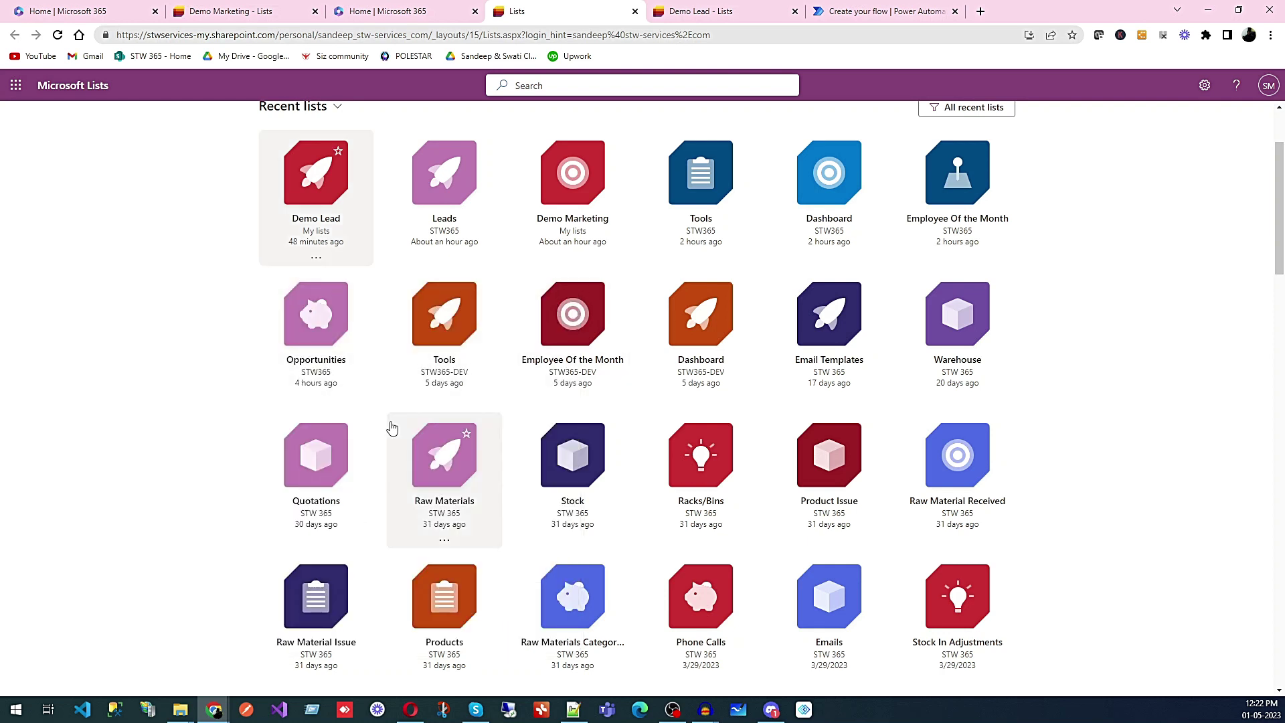
scroll(1064, 414, "up", 2)
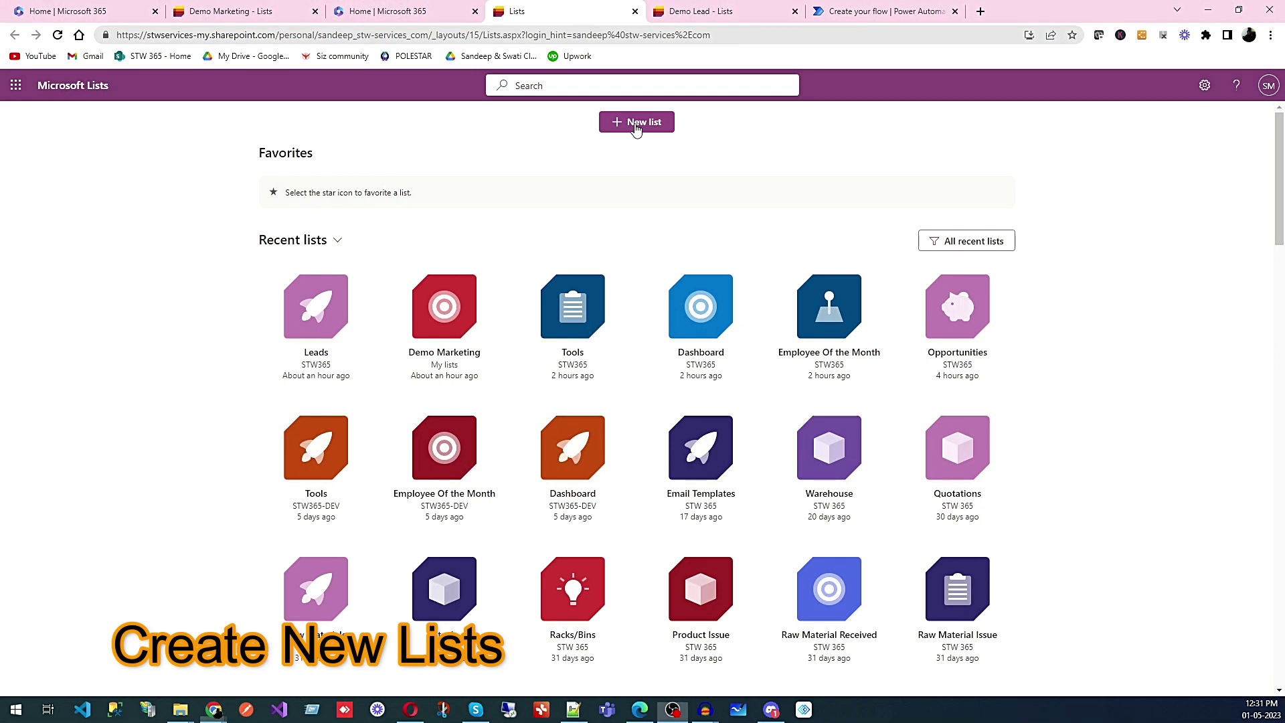
Choose New list, then Blank list to create a list from scratch.
left_click(635, 127)
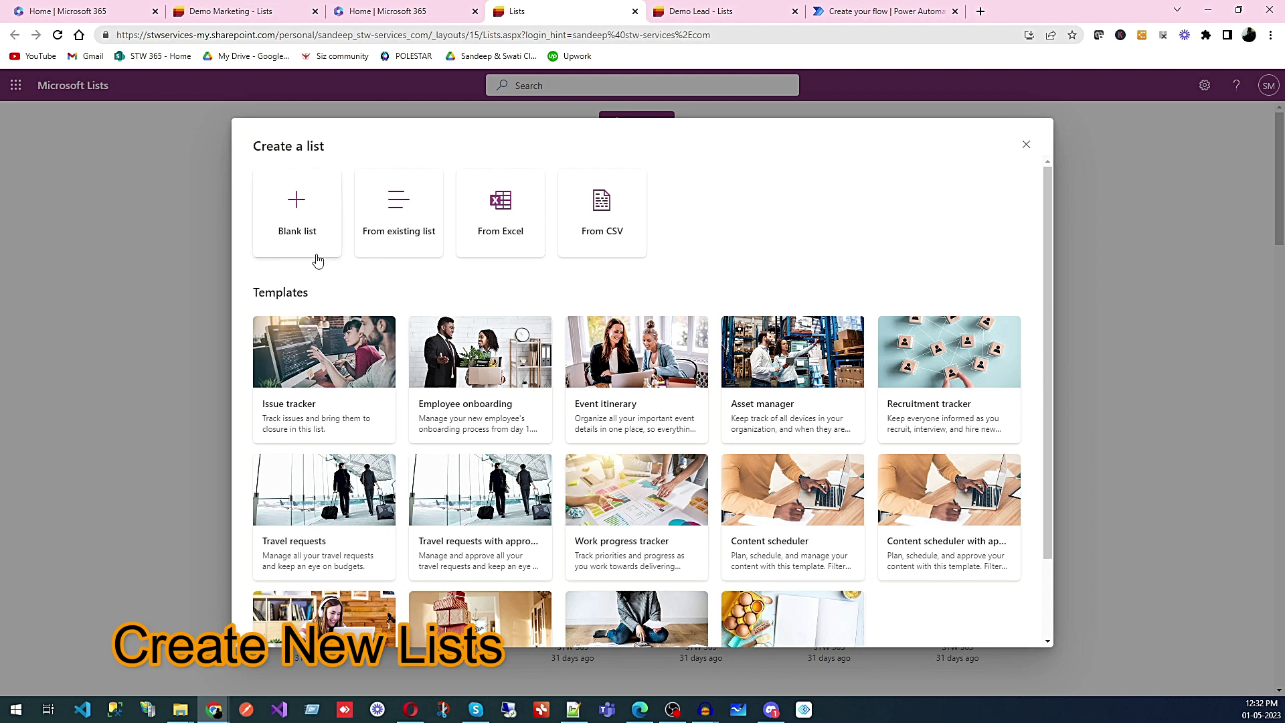
left_click(296, 213)
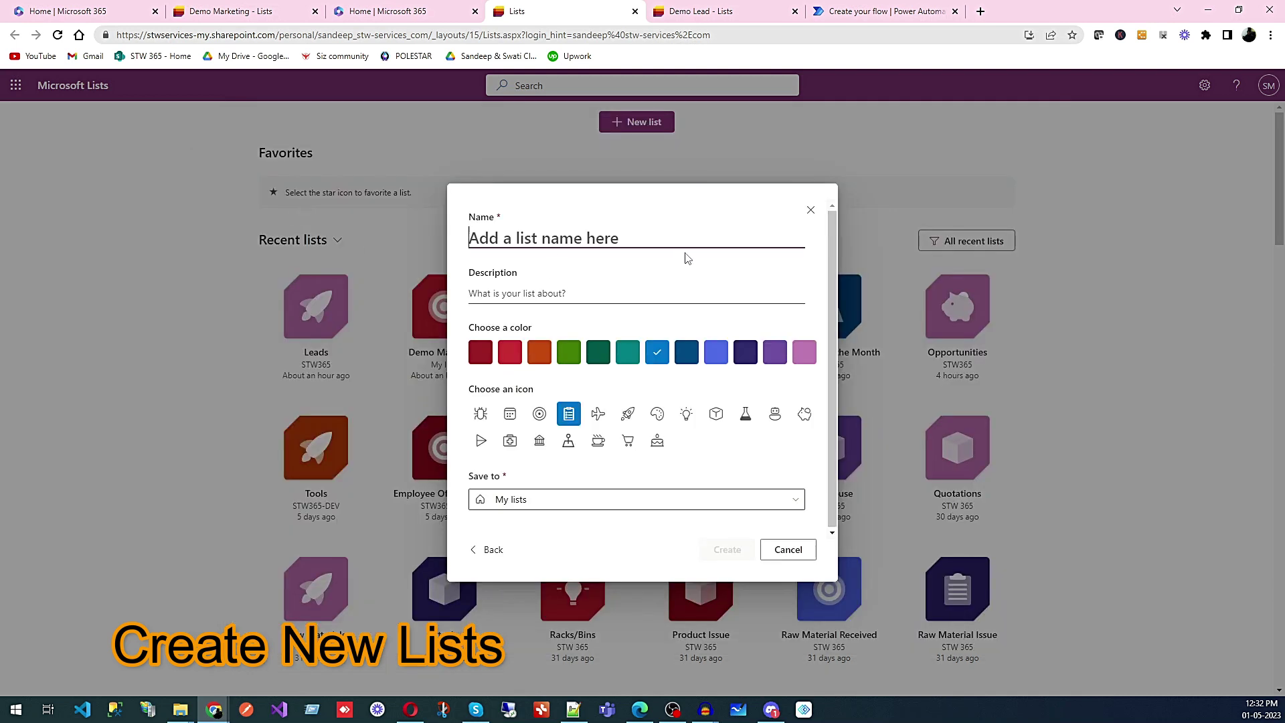
Name the list 'Demo Lead', give it a red colour and rocket icon, and create it.
type("Demo ")
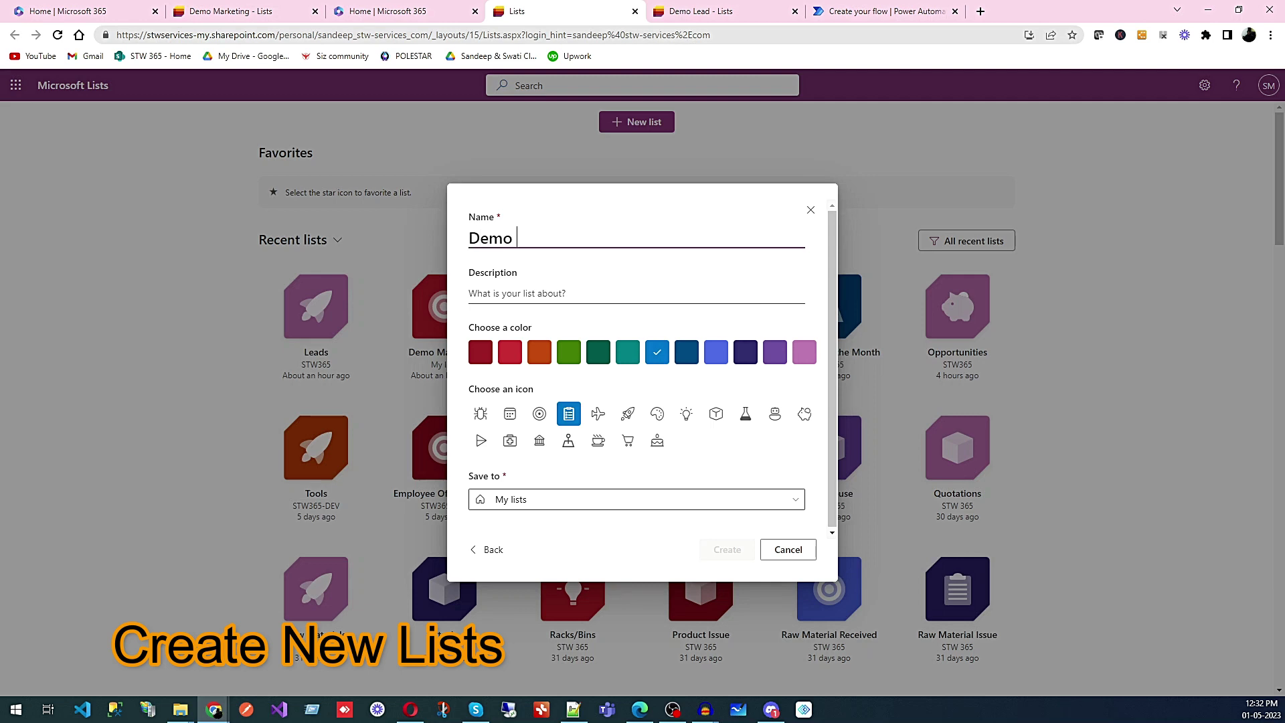
type("Lead")
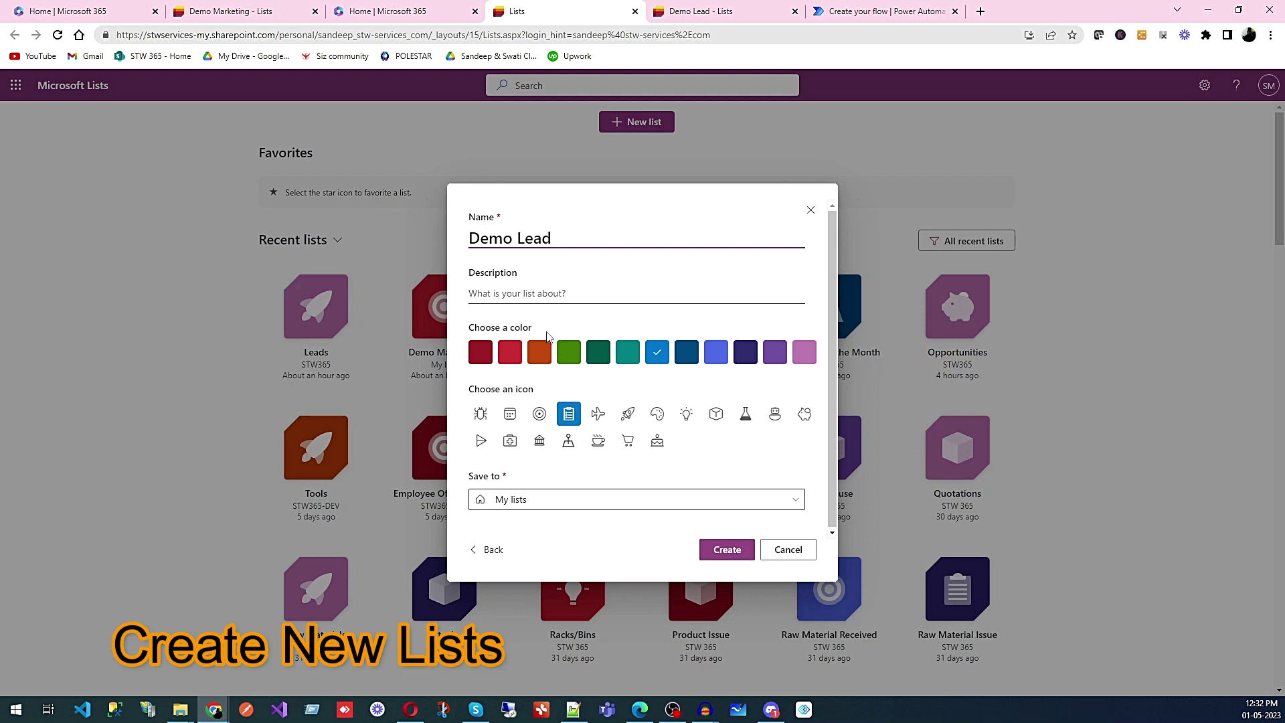
left_click(510, 357)
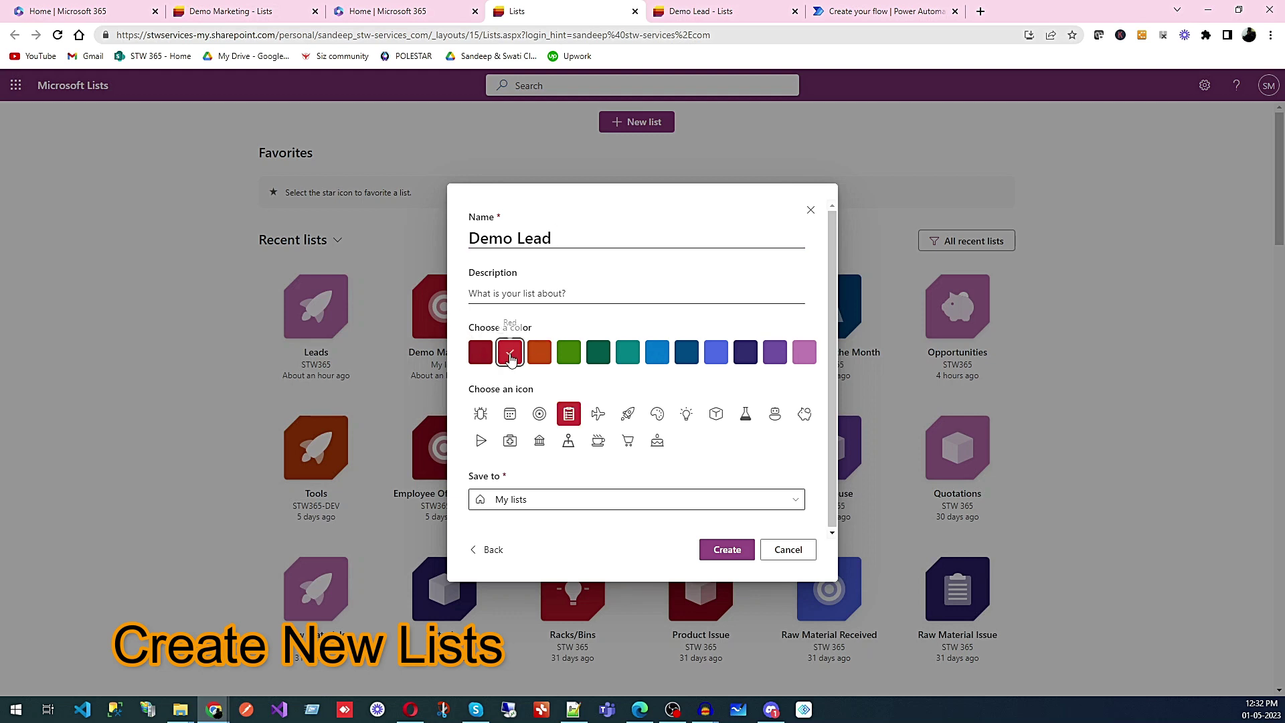
left_click(629, 417)
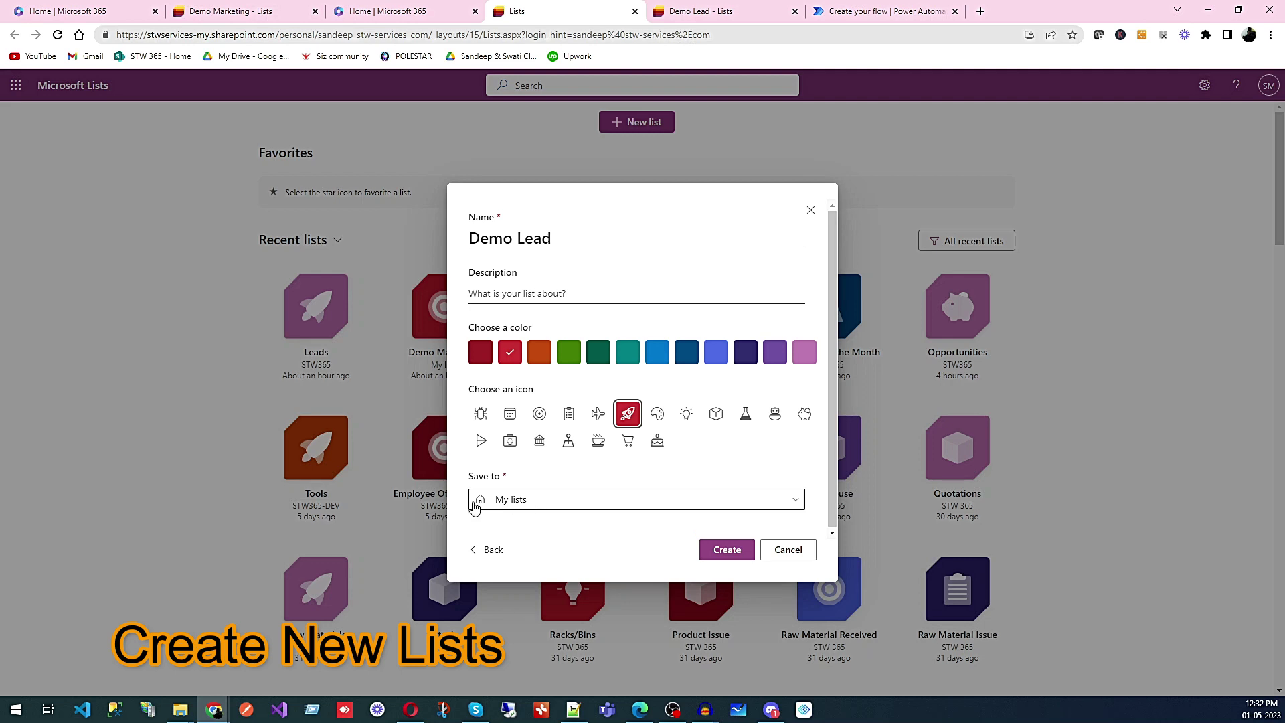
left_click(727, 551)
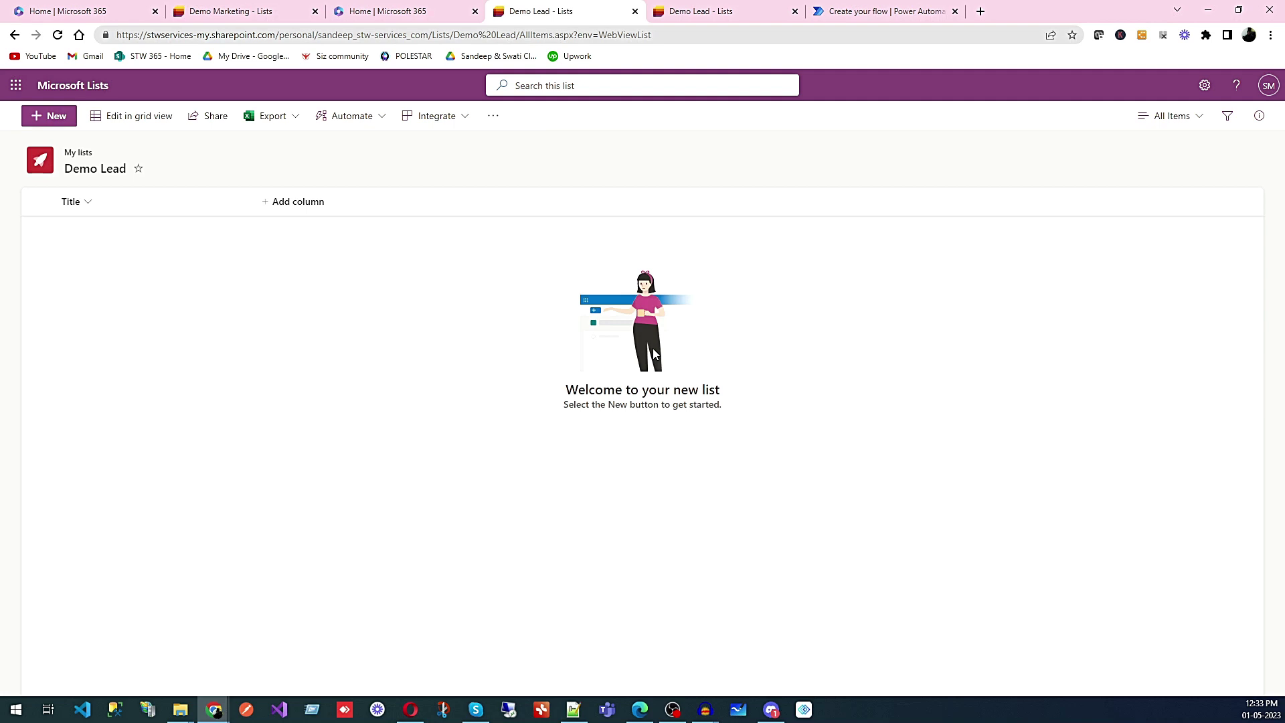
Add a single line of text column named Client.
left_click(318, 207)
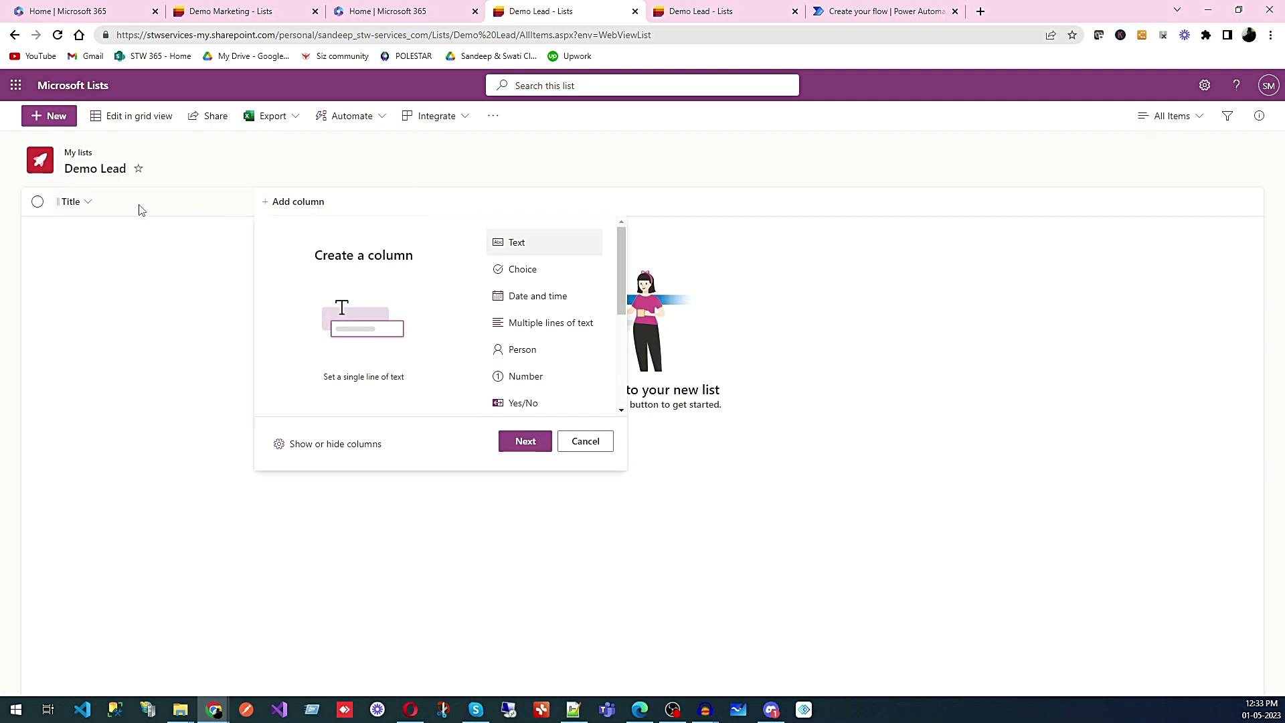
left_click(138, 292)
left_click(275, 207)
left_click(525, 441)
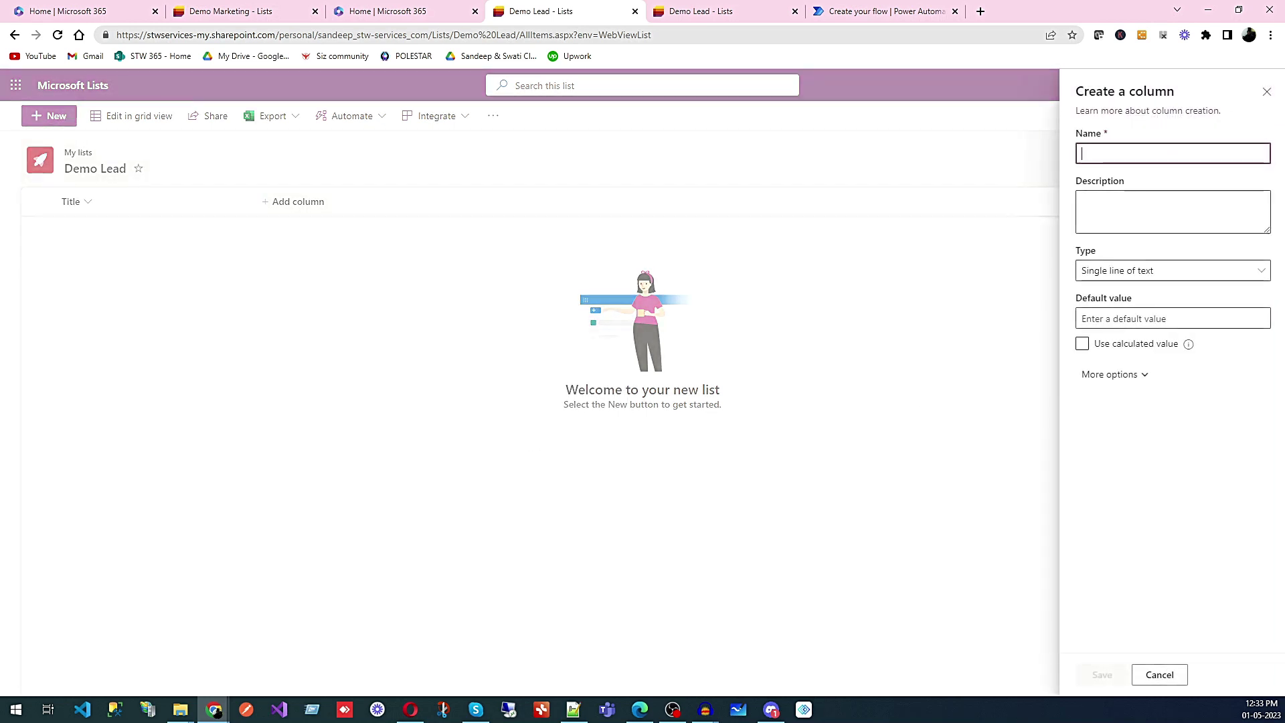
type("Client")
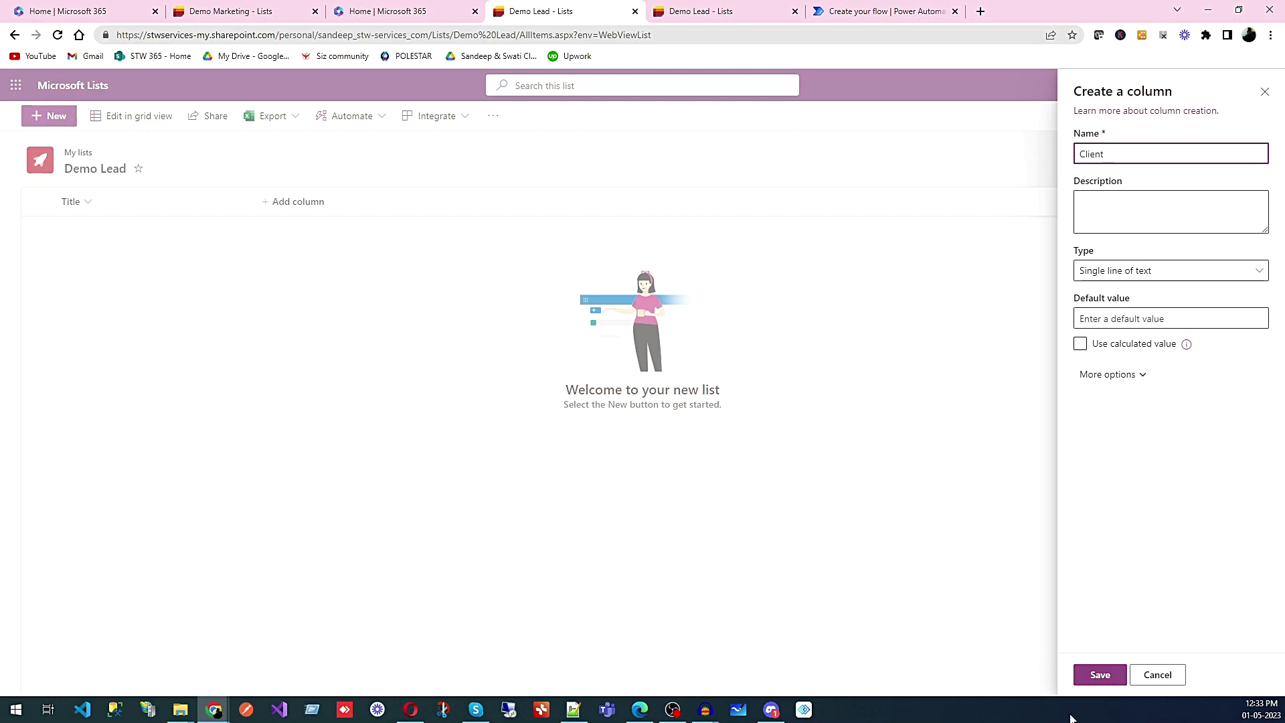
left_click(1091, 675)
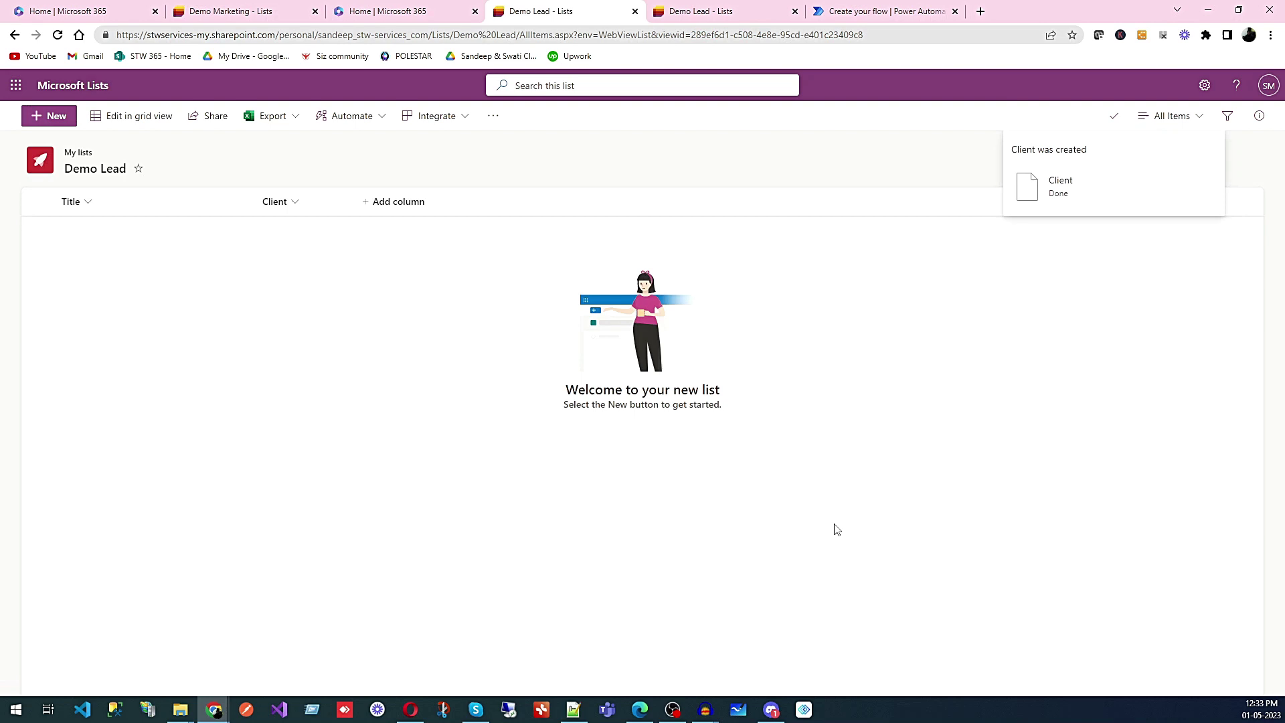
Add a date and time column named Created Date.
left_click(412, 213)
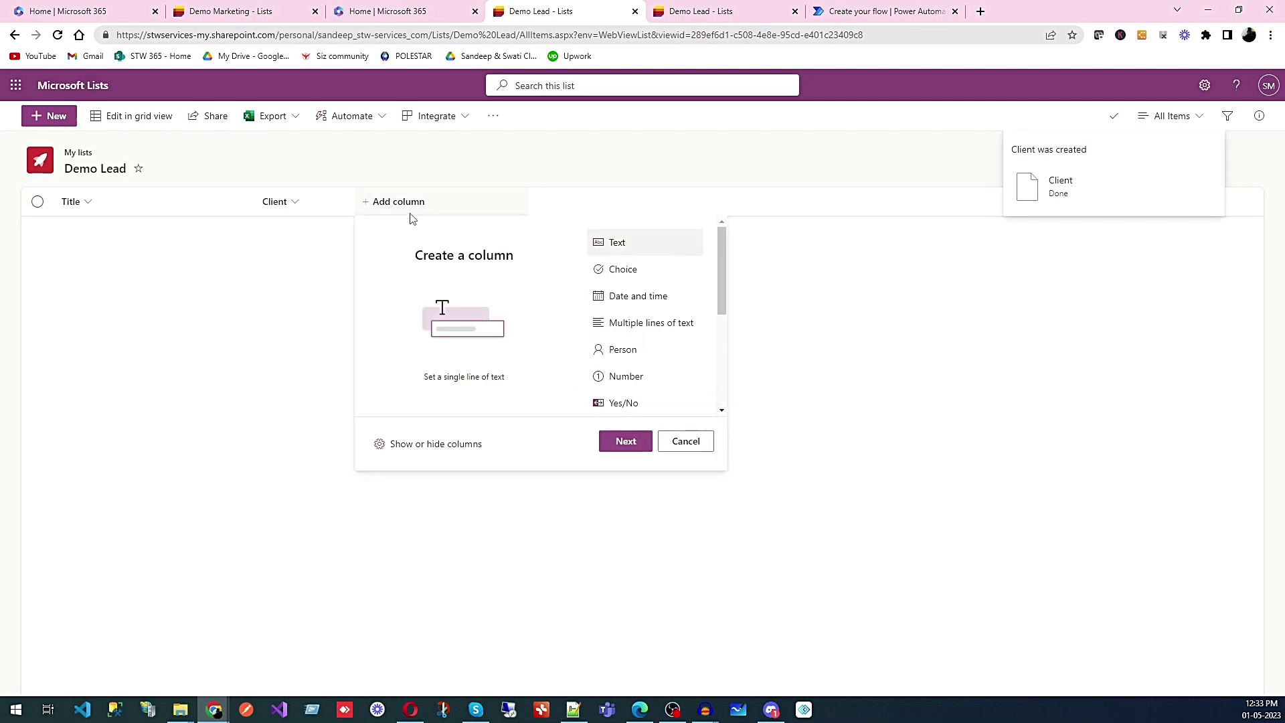
left_click(622, 301)
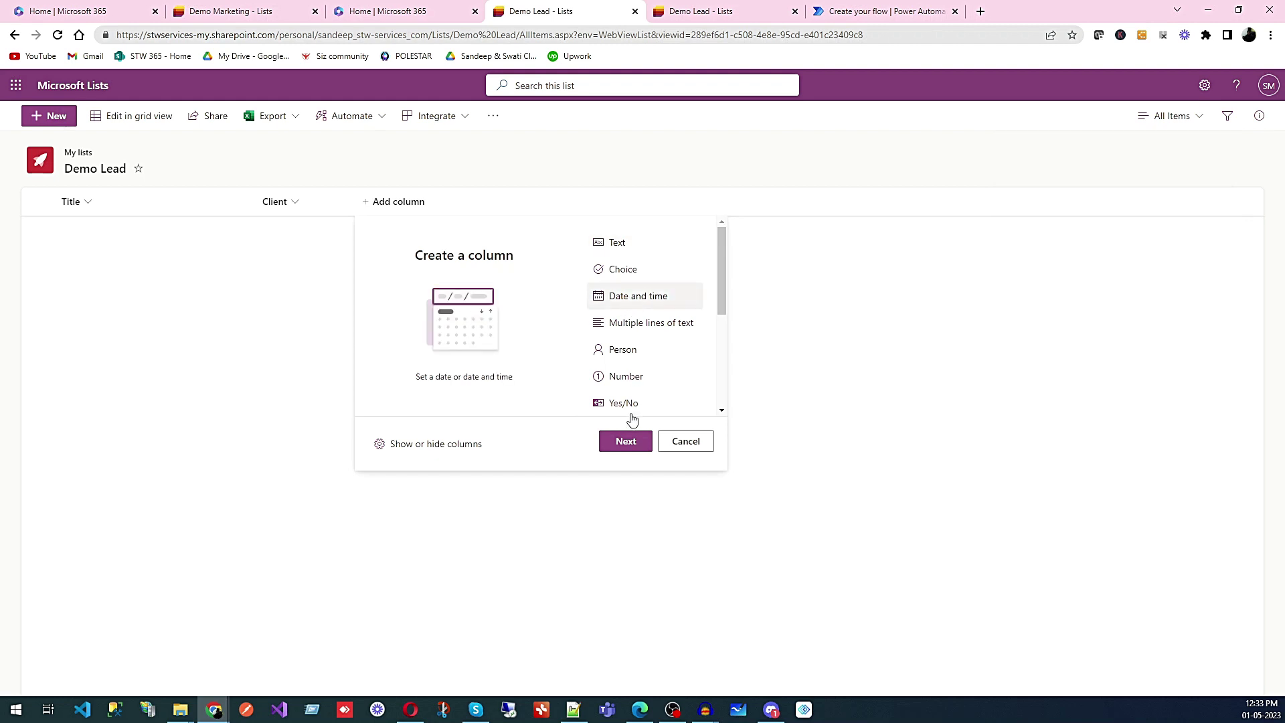
left_click(626, 440)
type("Created ")
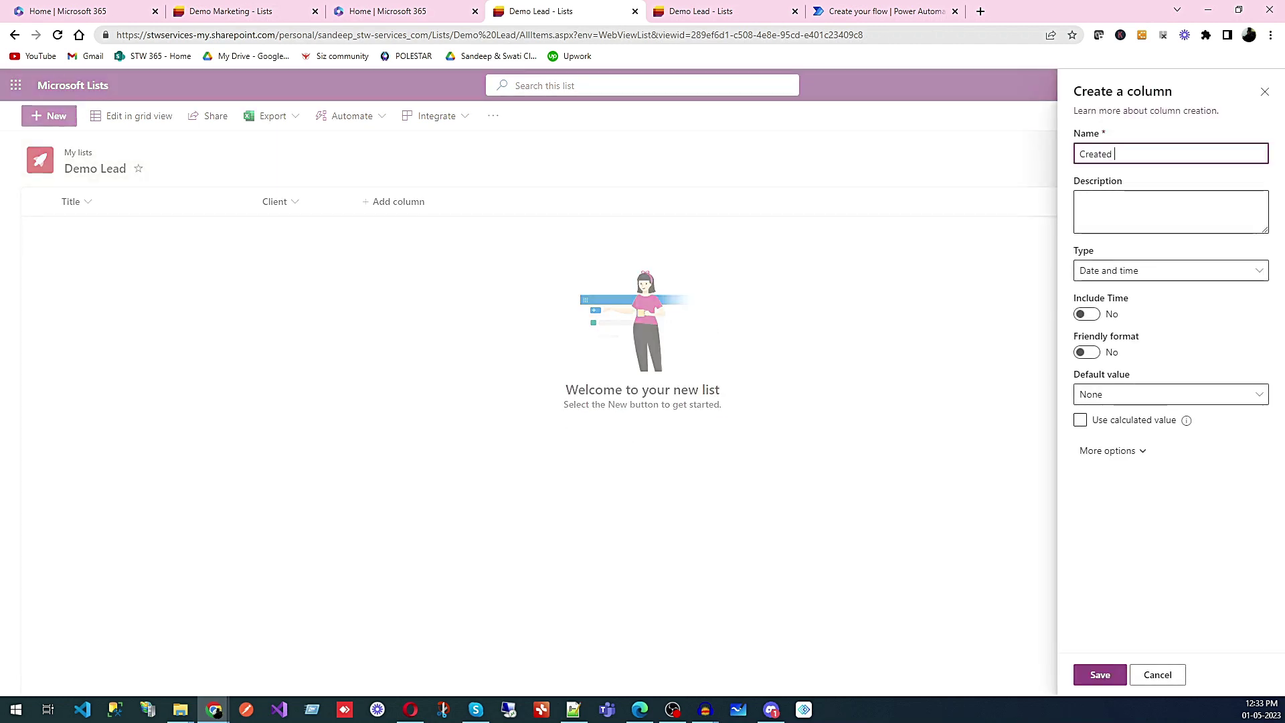
type("dDate")
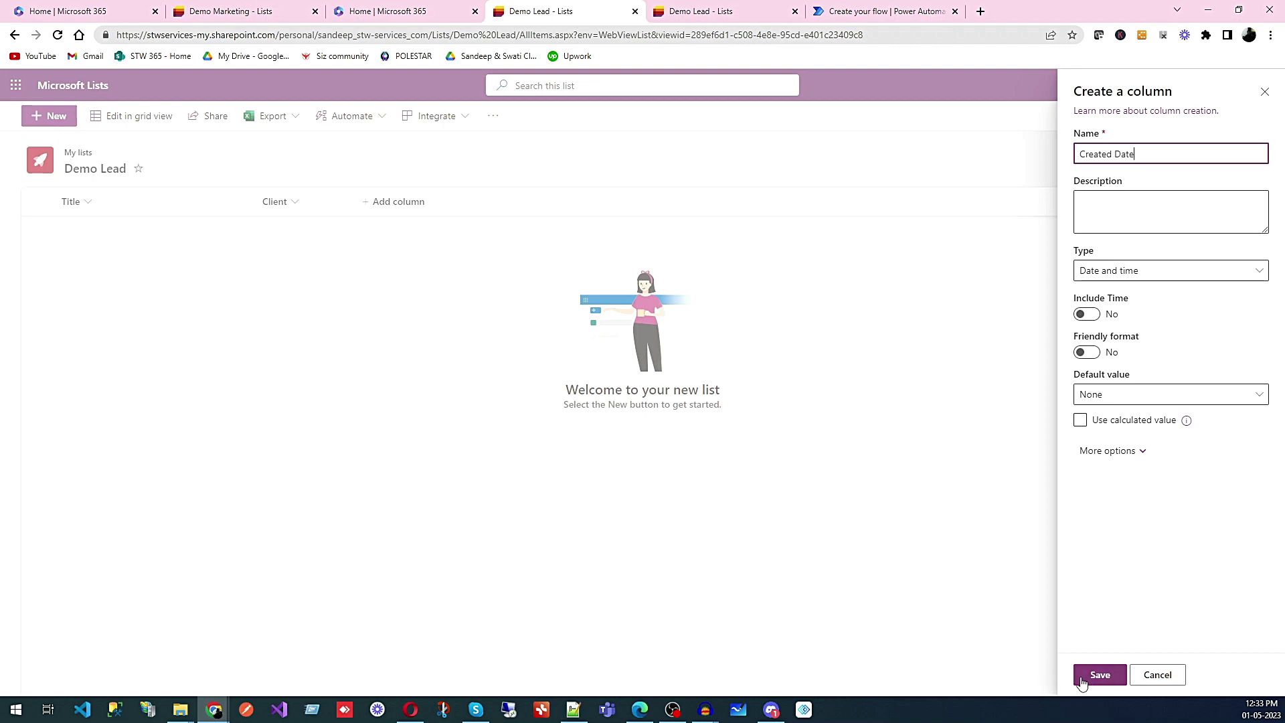
left_click(1099, 675)
Start a Choice column named Status with choices Open, Closed and In progress.
left_click(510, 213)
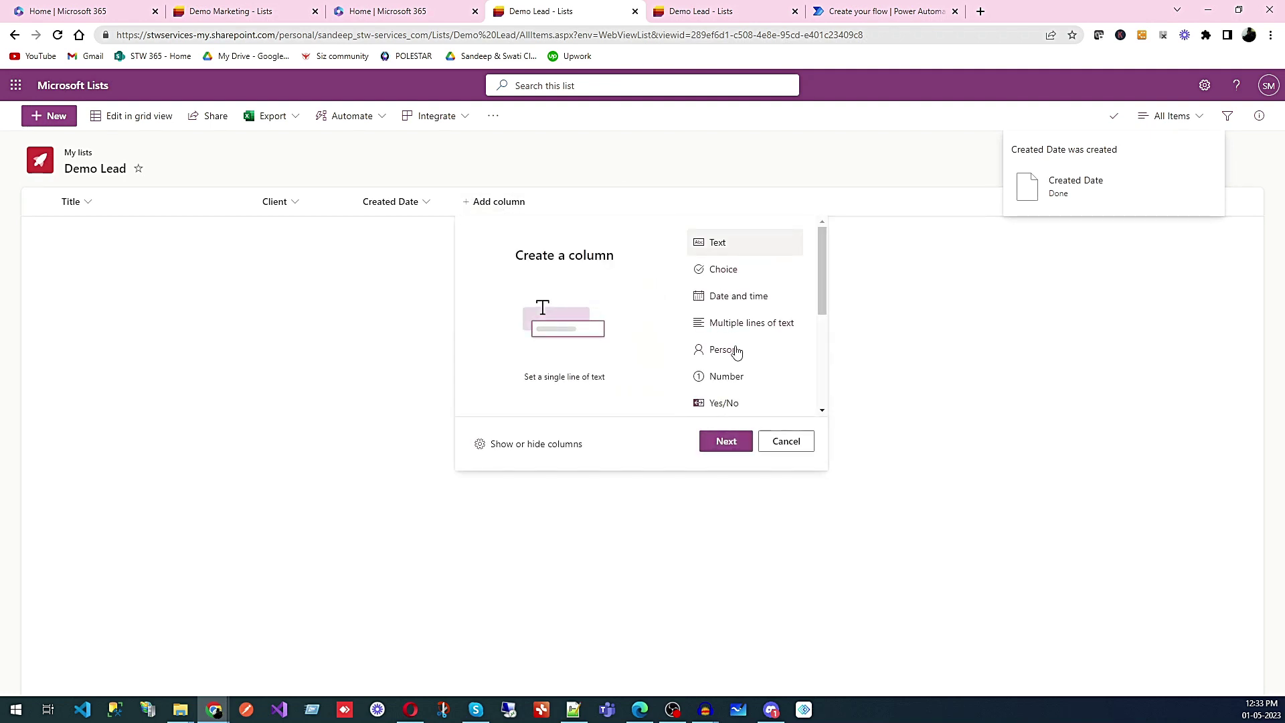
left_click(717, 273)
left_click(736, 451)
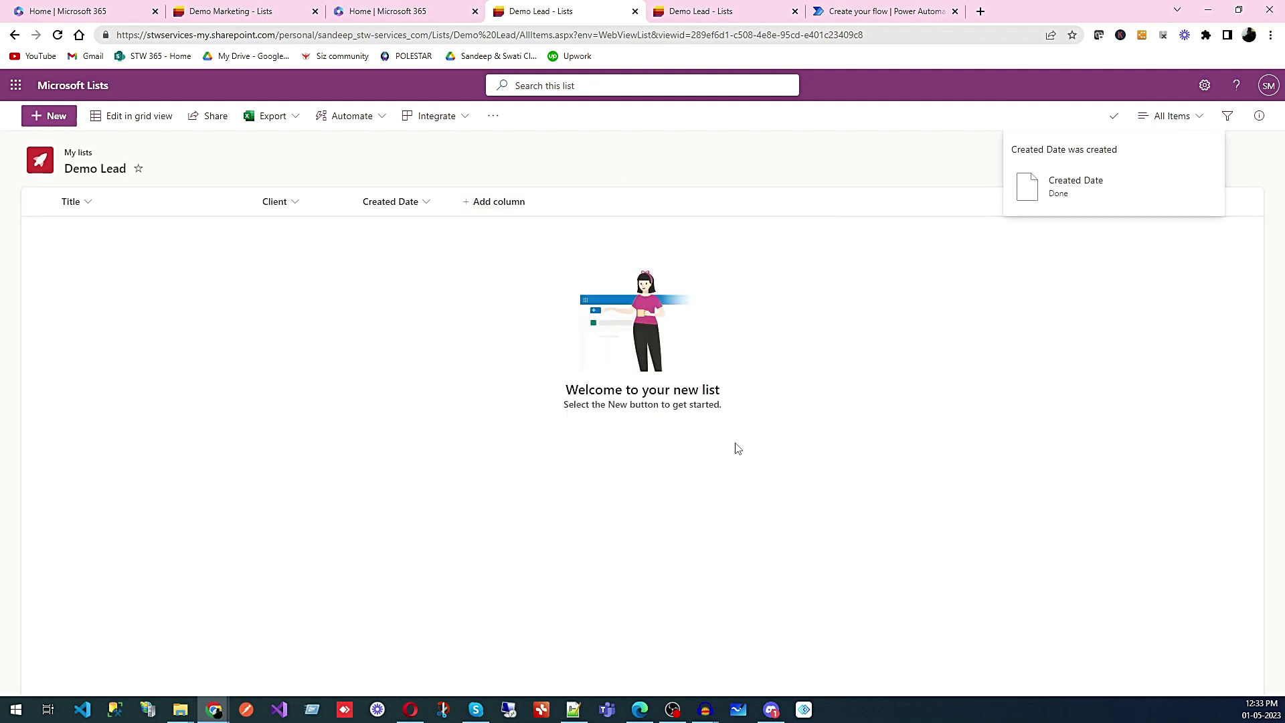
type("S")
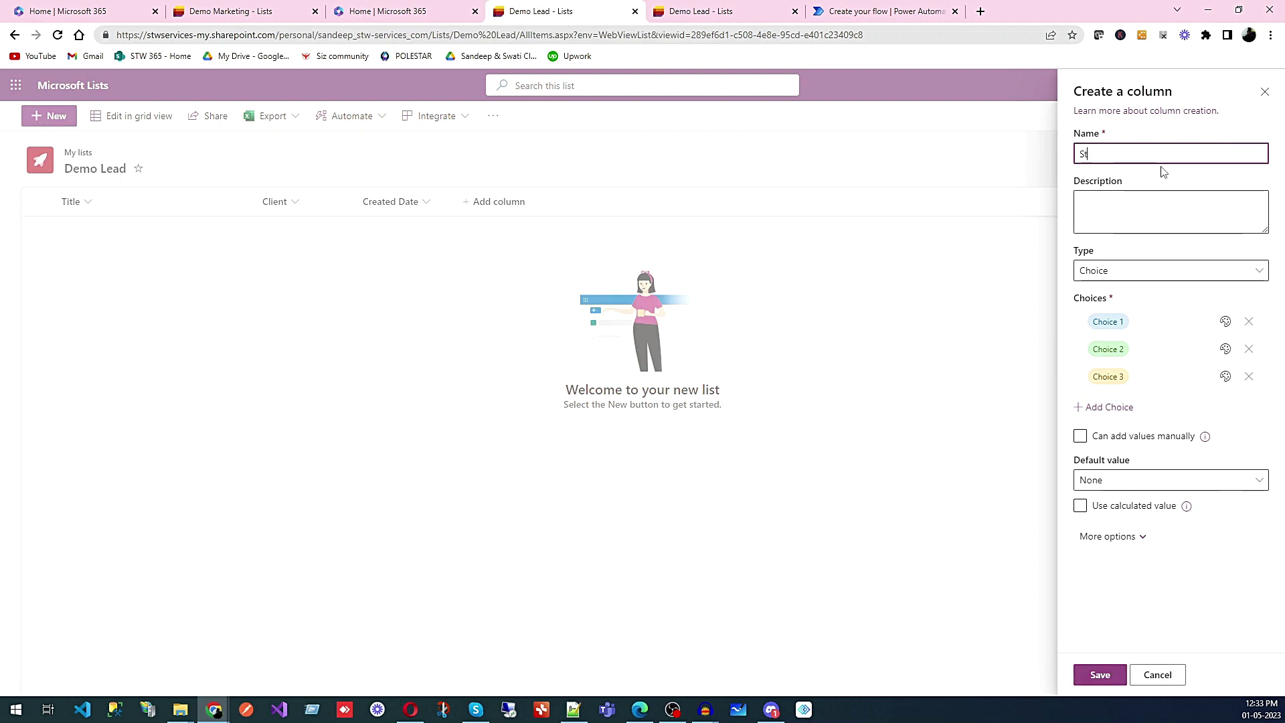
type("tatus")
left_click(1182, 326)
type("Open")
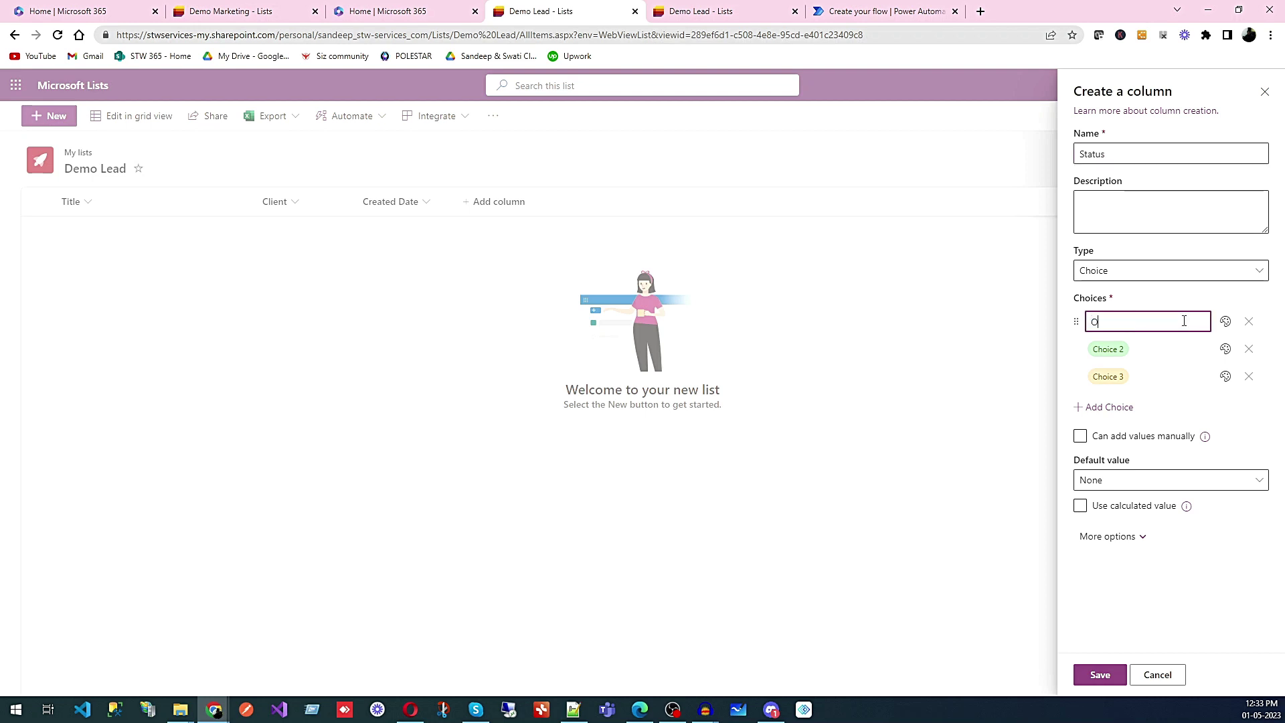
left_click(1144, 348)
type("Closed")
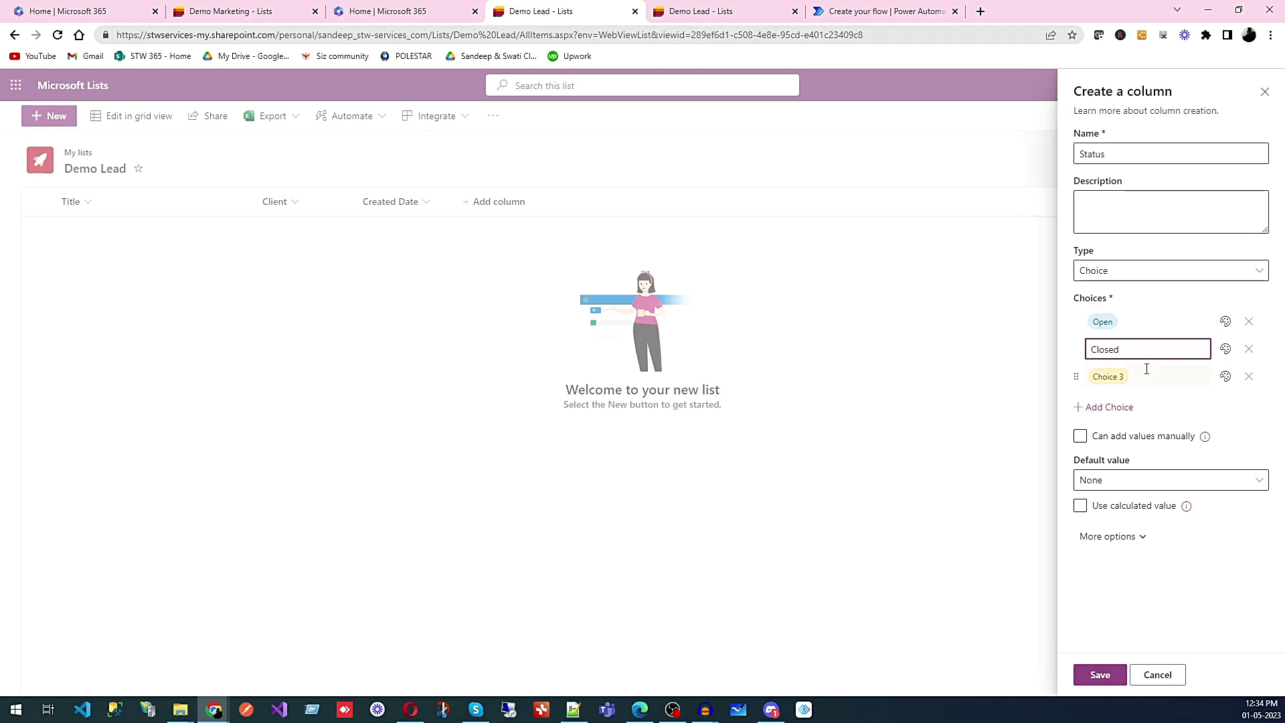
left_click(1146, 368)
type("In ")
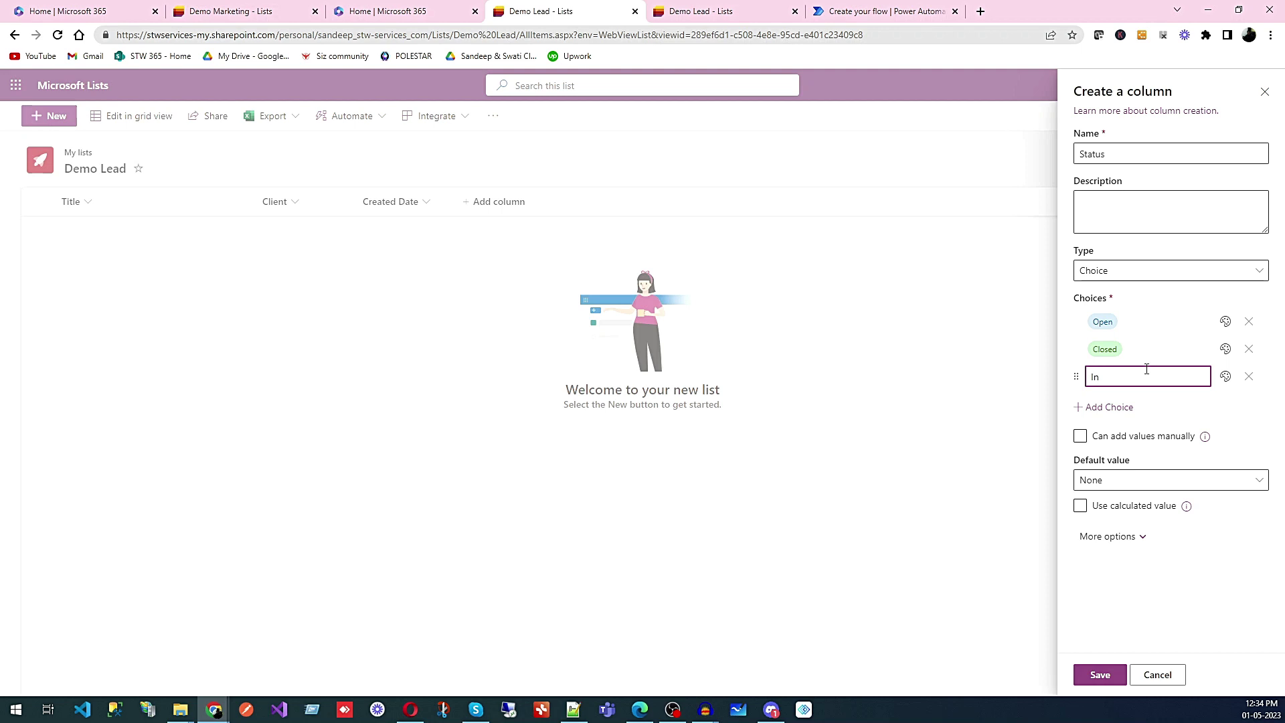
type("progress")
Correct the third choice to 'In Progress', default Status to Open, and save the column.
left_click(1102, 374)
key("BackSpace")
type("P")
left_click(1239, 554)
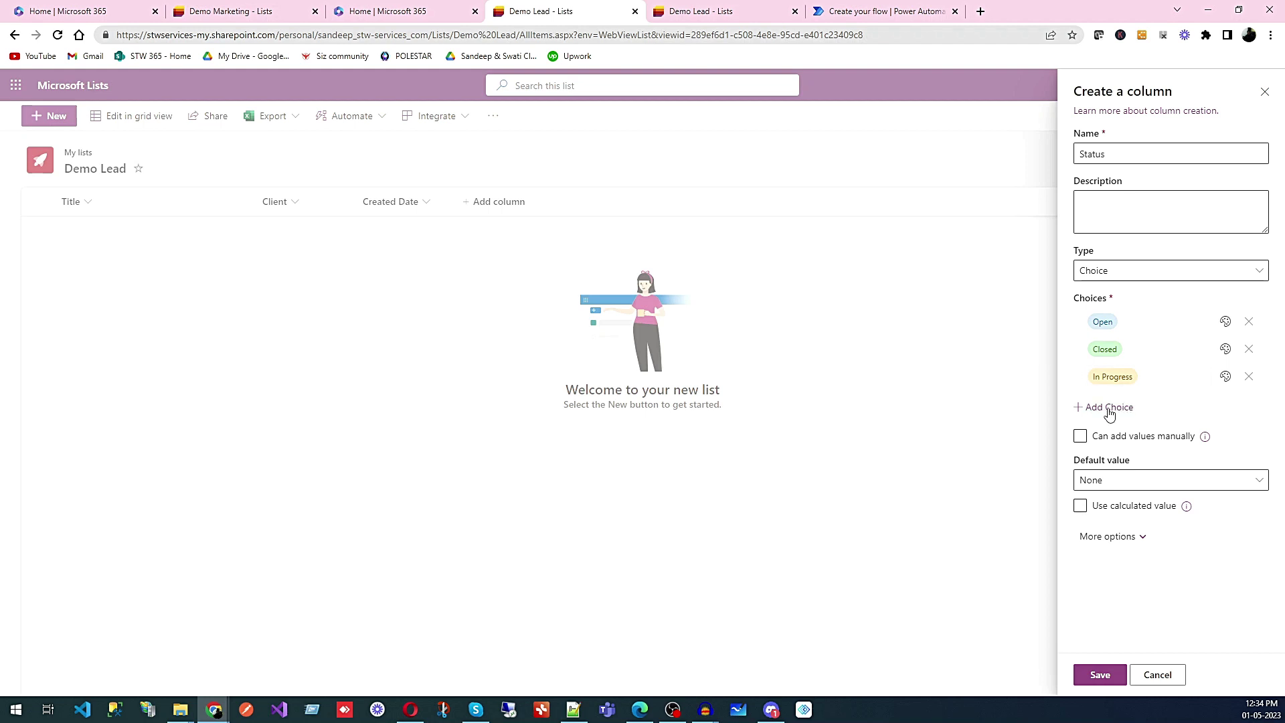
left_click(1122, 483)
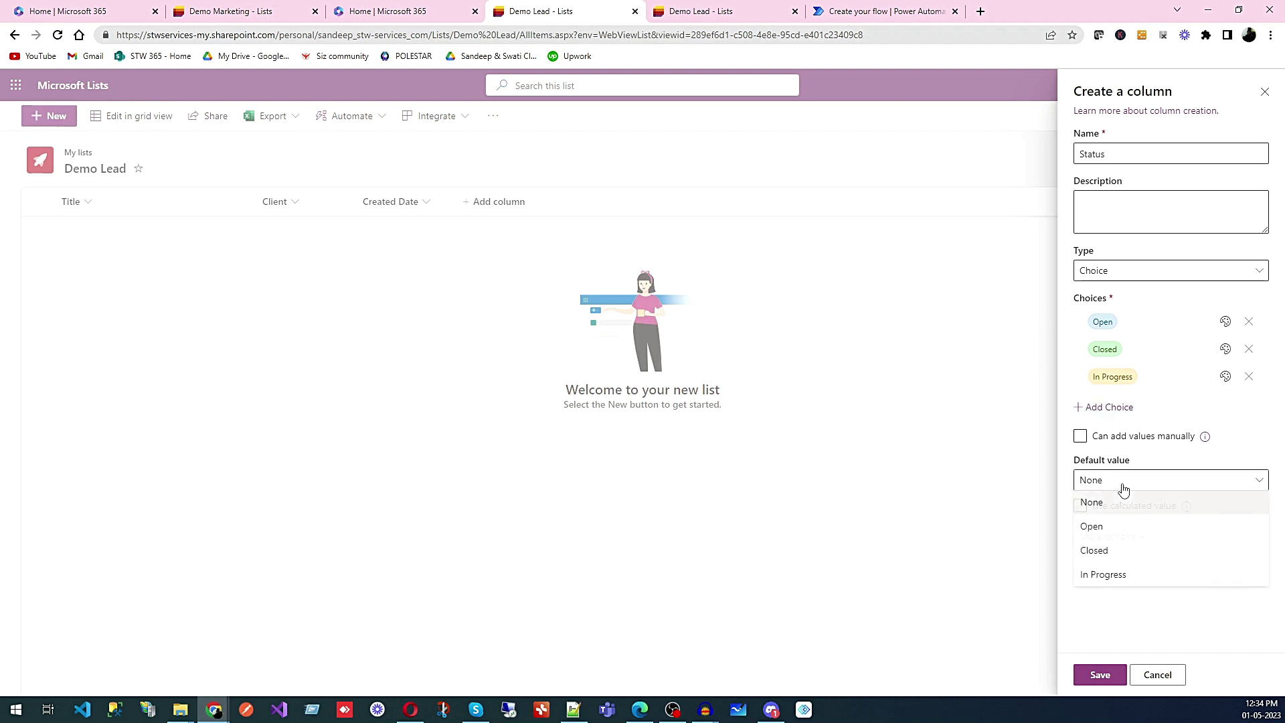
left_click(1122, 529)
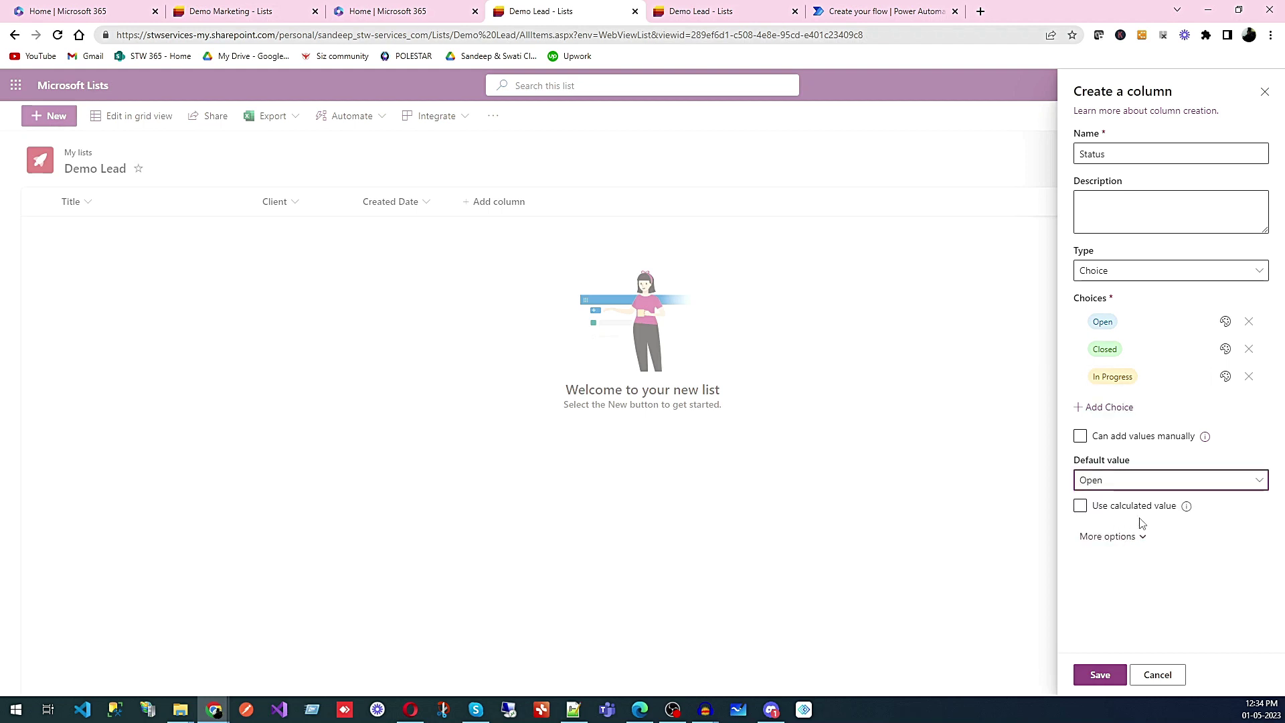
left_click(1100, 673)
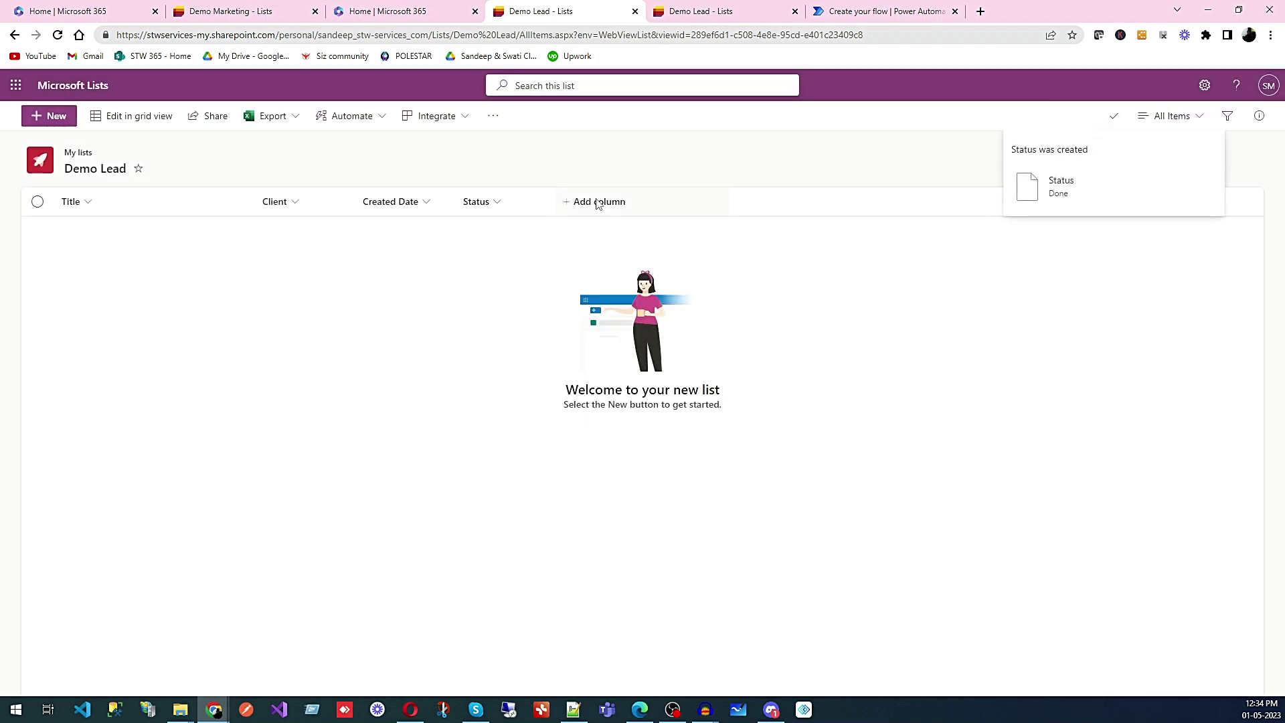
Add a Location column named Address with street, city, state, country, postal code and name columns.
left_click(598, 203)
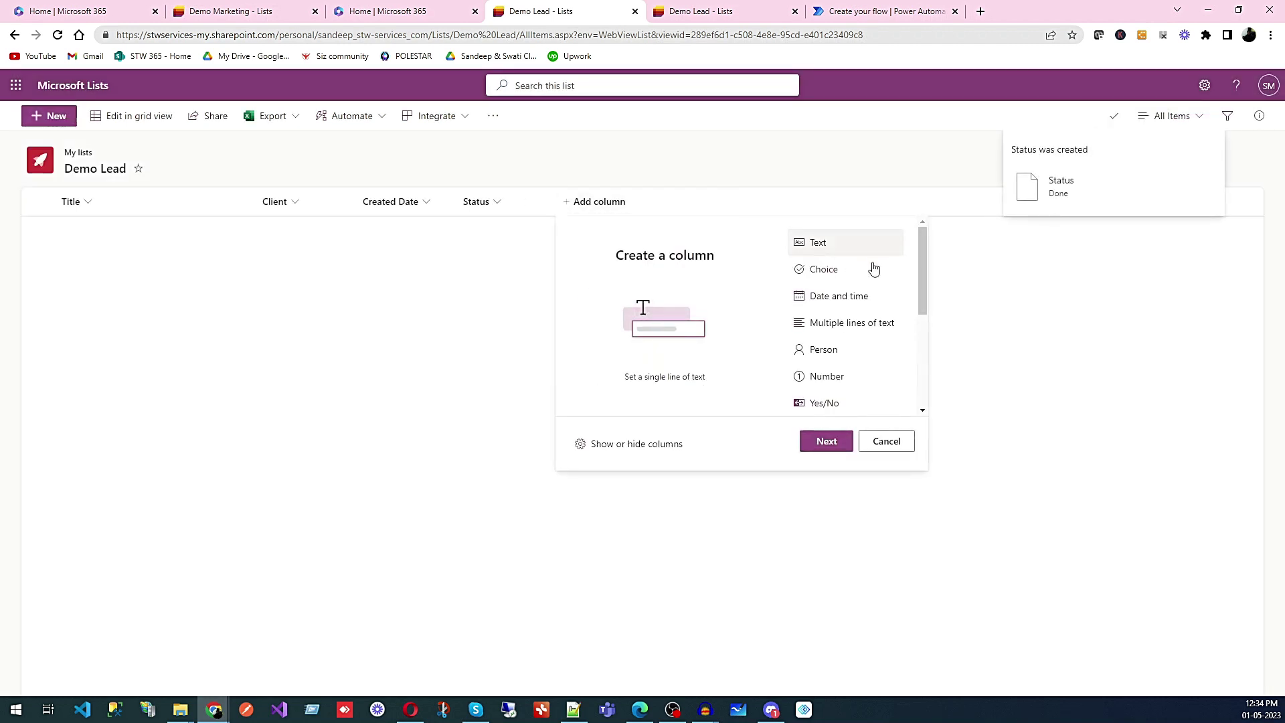
scroll(868, 367, "down", 2)
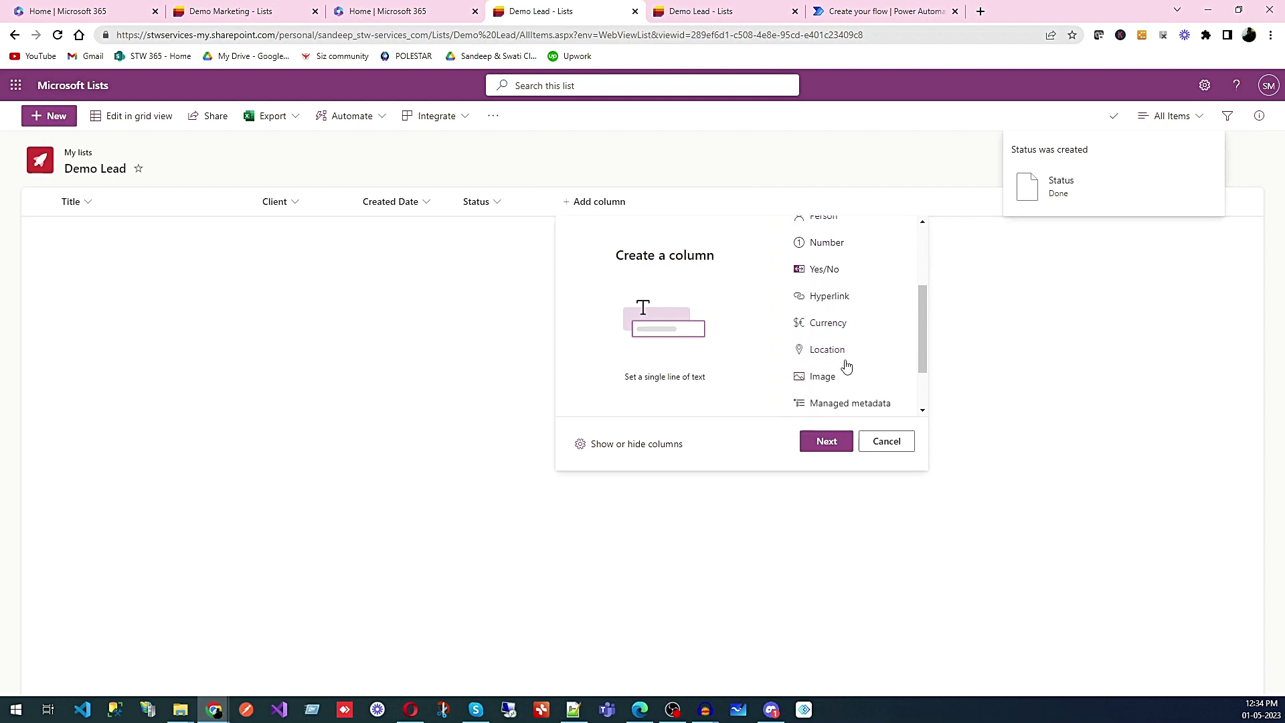
left_click(838, 350)
left_click(830, 445)
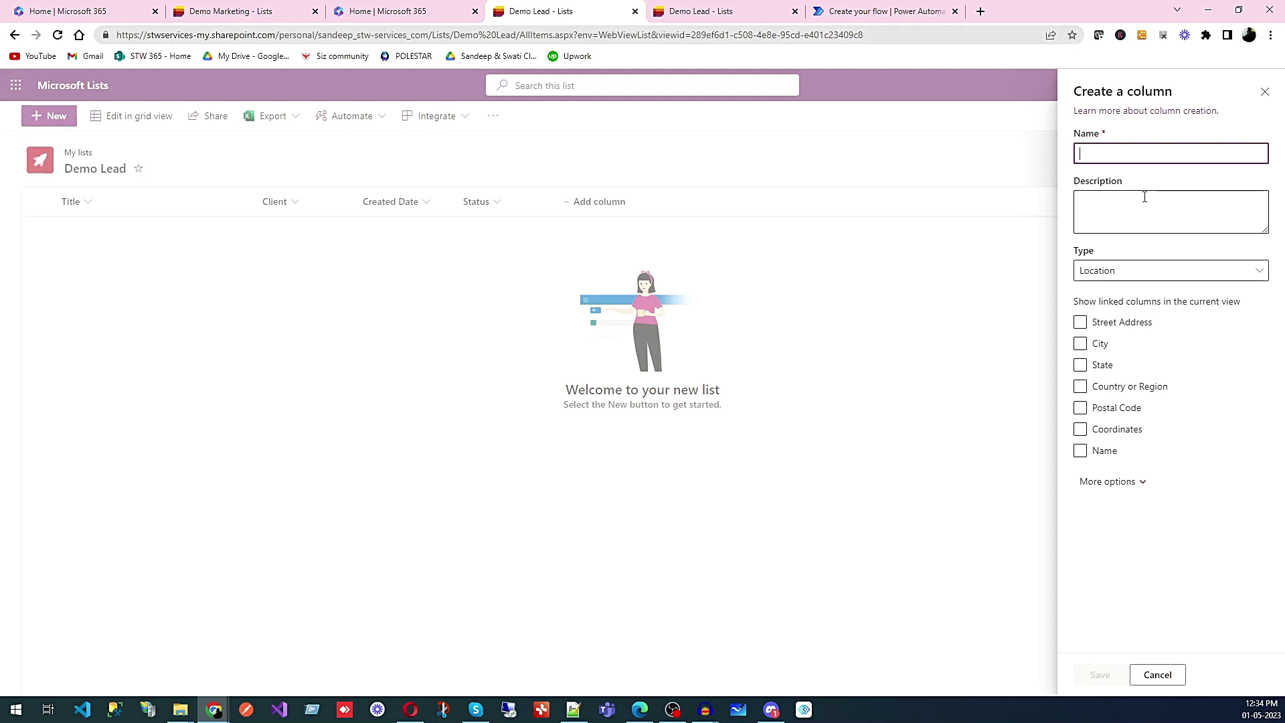
type("Address")
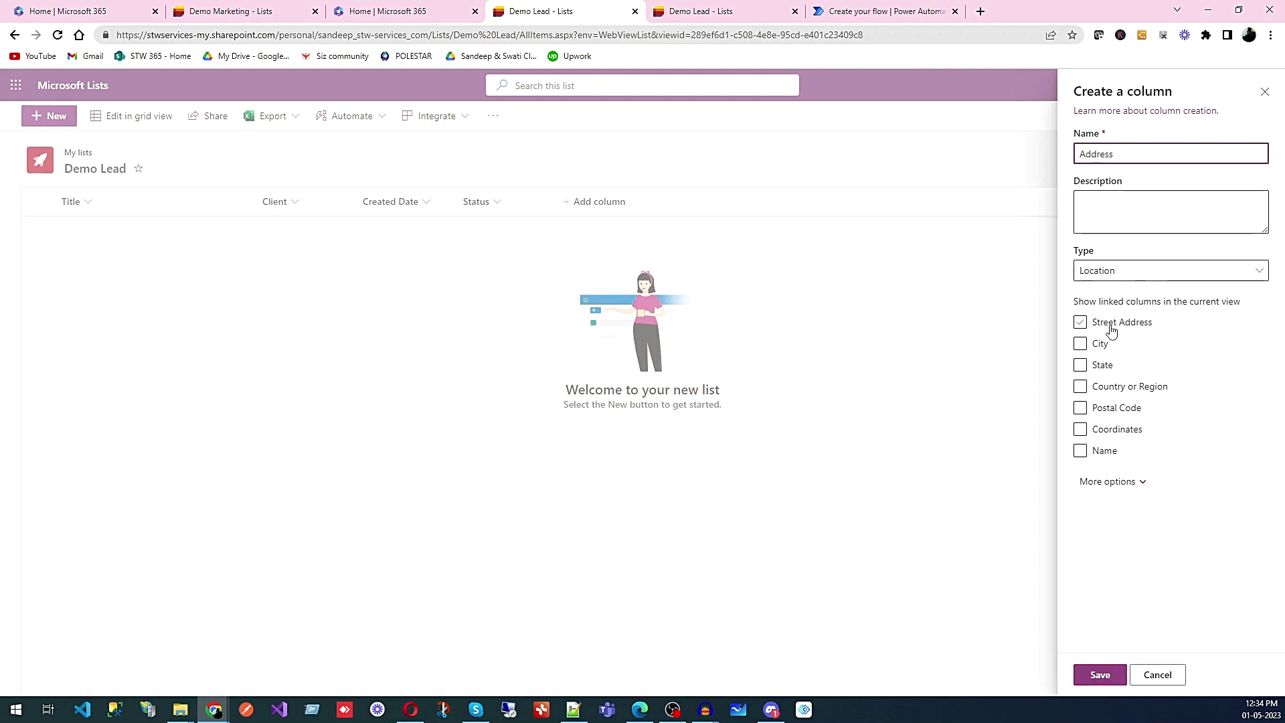
left_click(1112, 328)
left_click(1104, 349)
left_click(1103, 366)
left_click(1102, 388)
left_click(1085, 408)
left_click(1090, 454)
left_click(1092, 672)
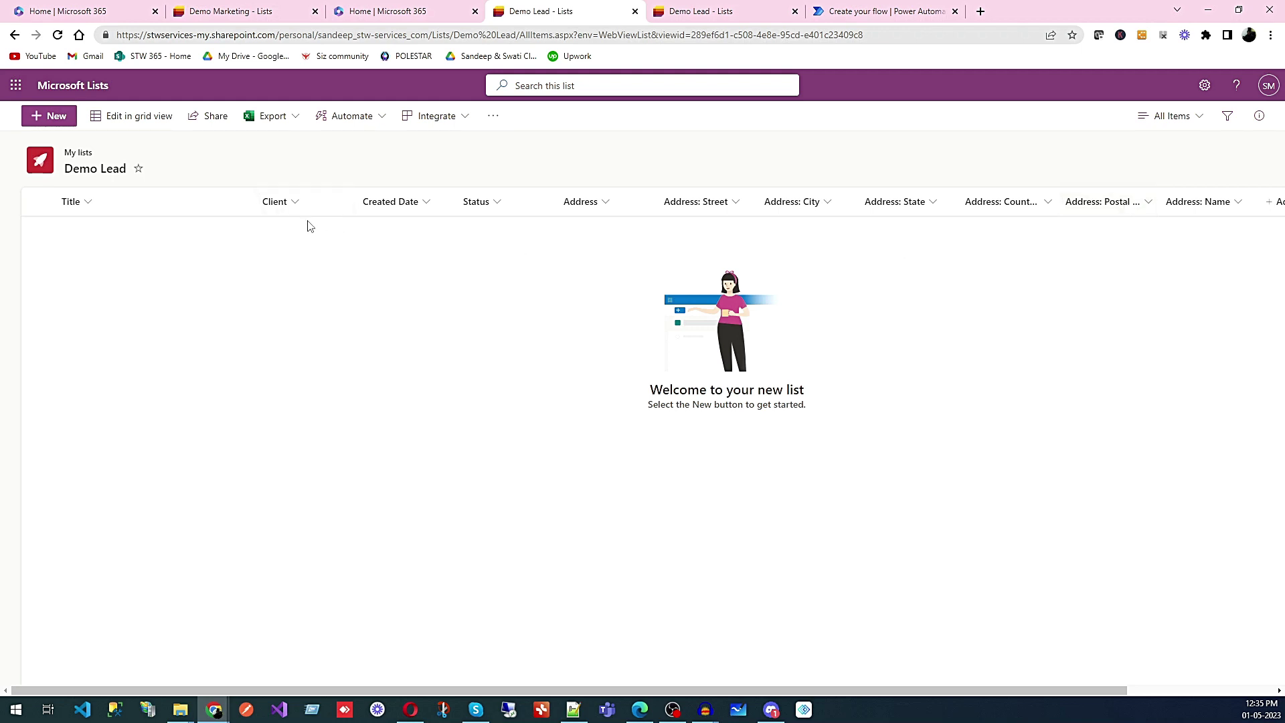
mouse_move(416, 210)
left_mouse_down()
mouse_move(269, 215)
mouse_move(411, 213)
left_mouse_up()
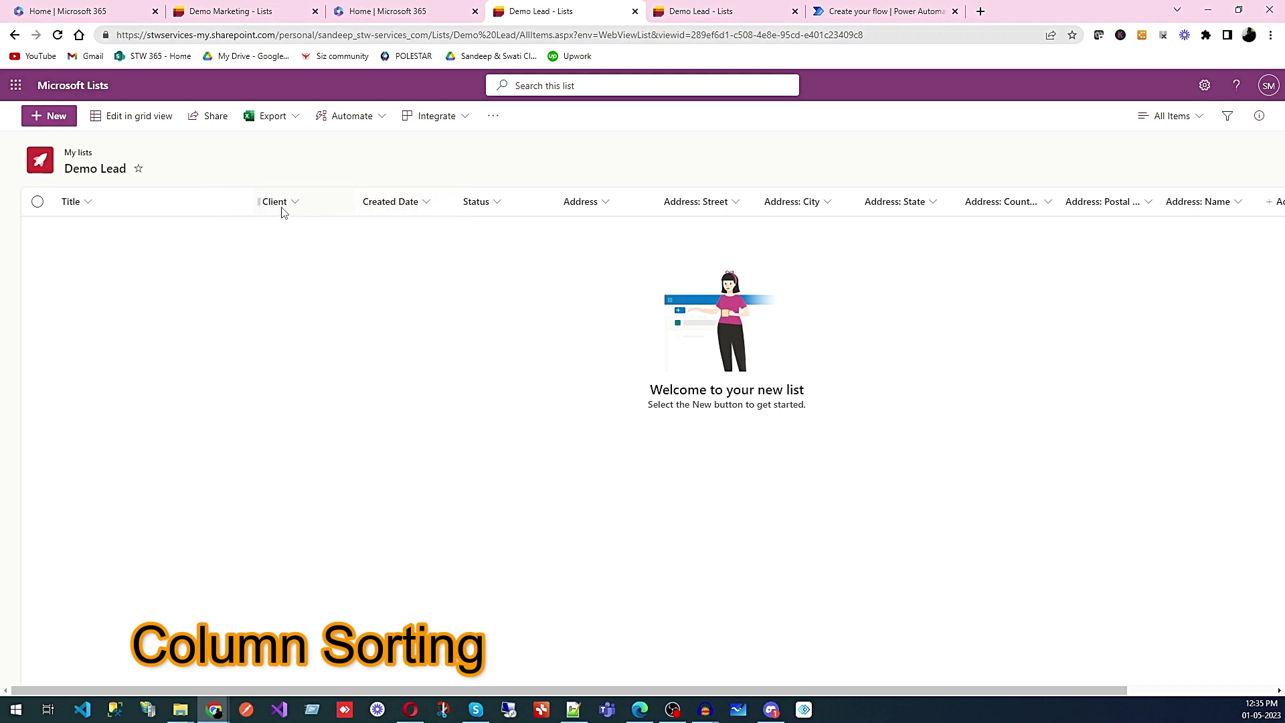
mouse_move(310, 204)
left_mouse_down()
mouse_move(78, 209)
mouse_move(95, 221)
left_mouse_up()
left_click_drag(241, 210, 376, 218)
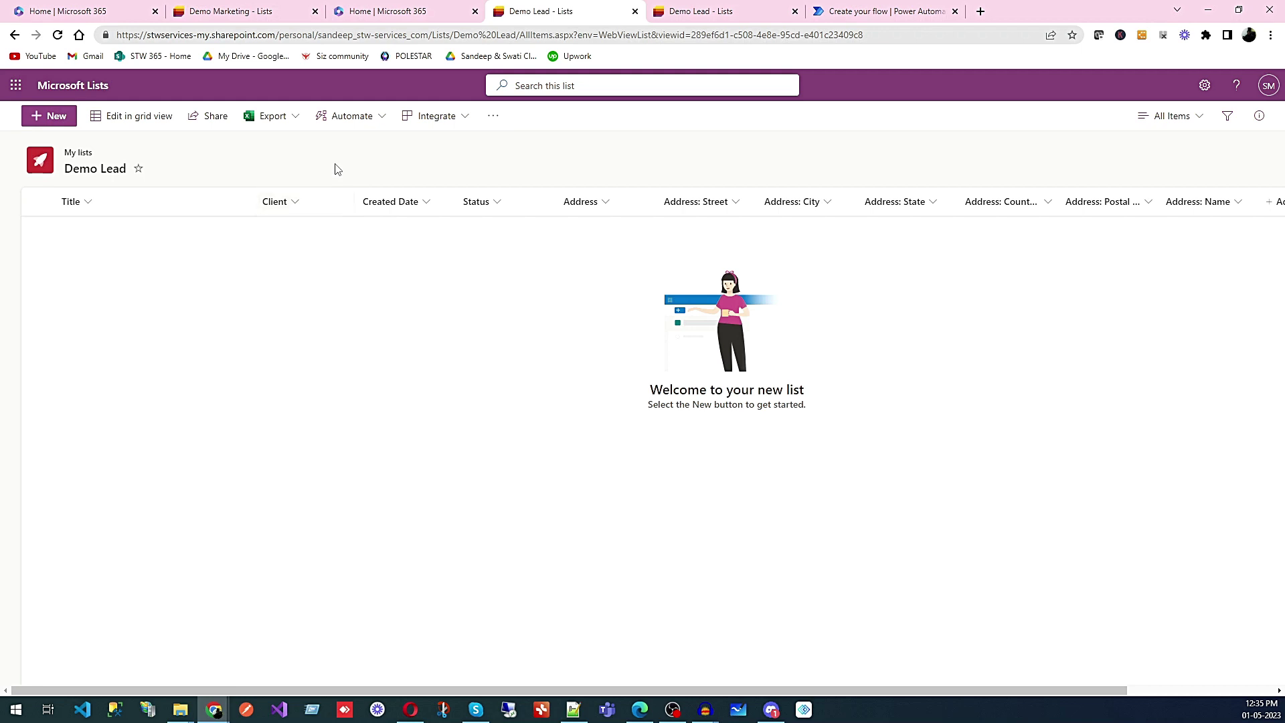
In grid view, enter lead Demo1 with a client, Created Date 05/31/2023 and status Open.
left_click(155, 126)
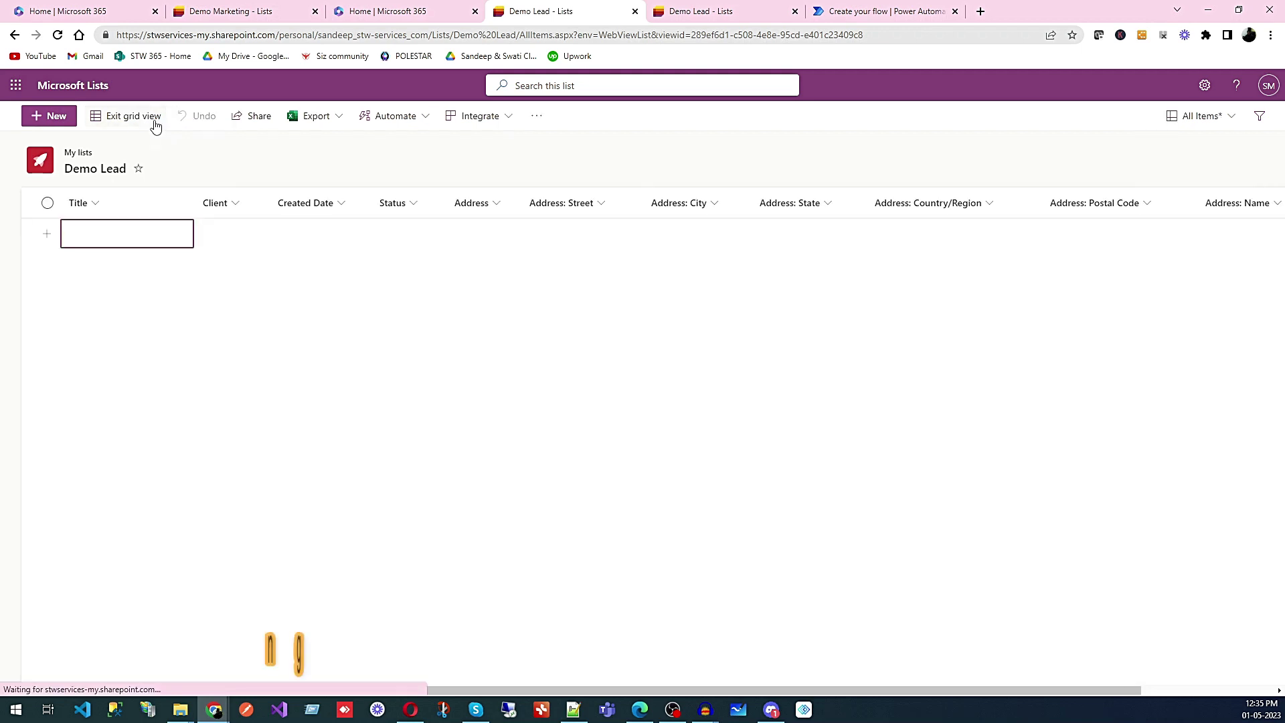
left_click(118, 235)
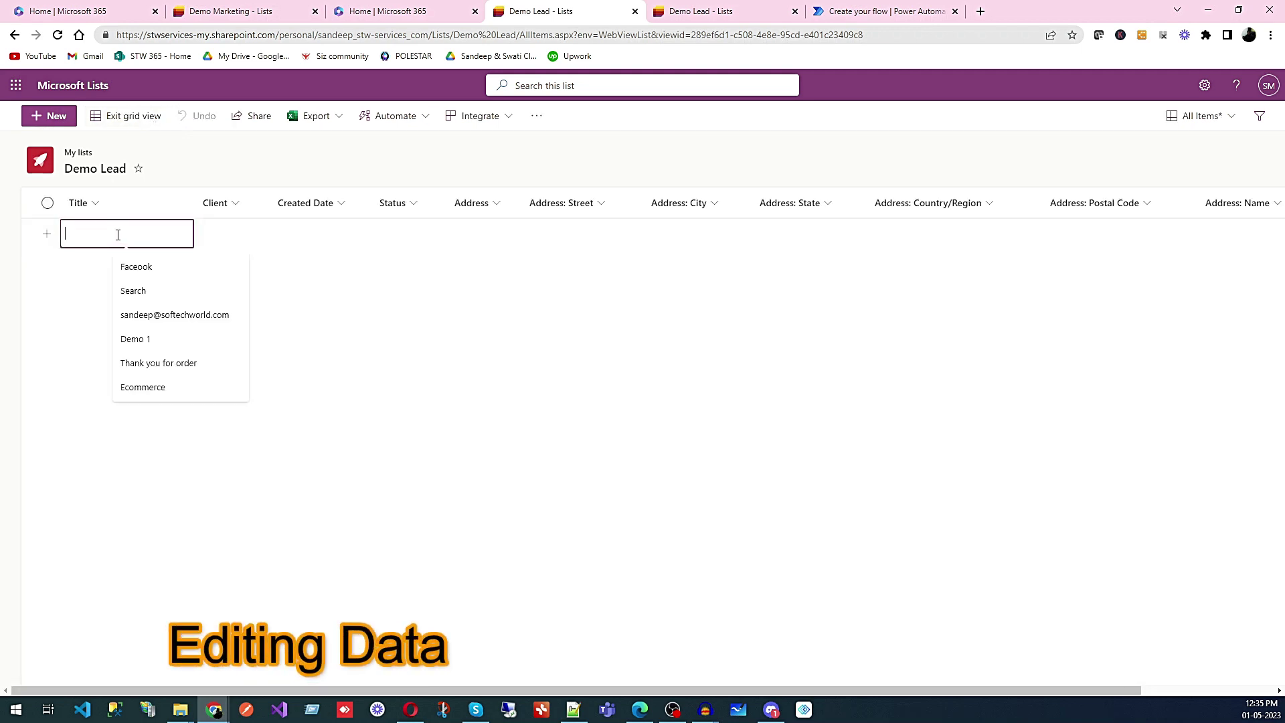
type("Dem")
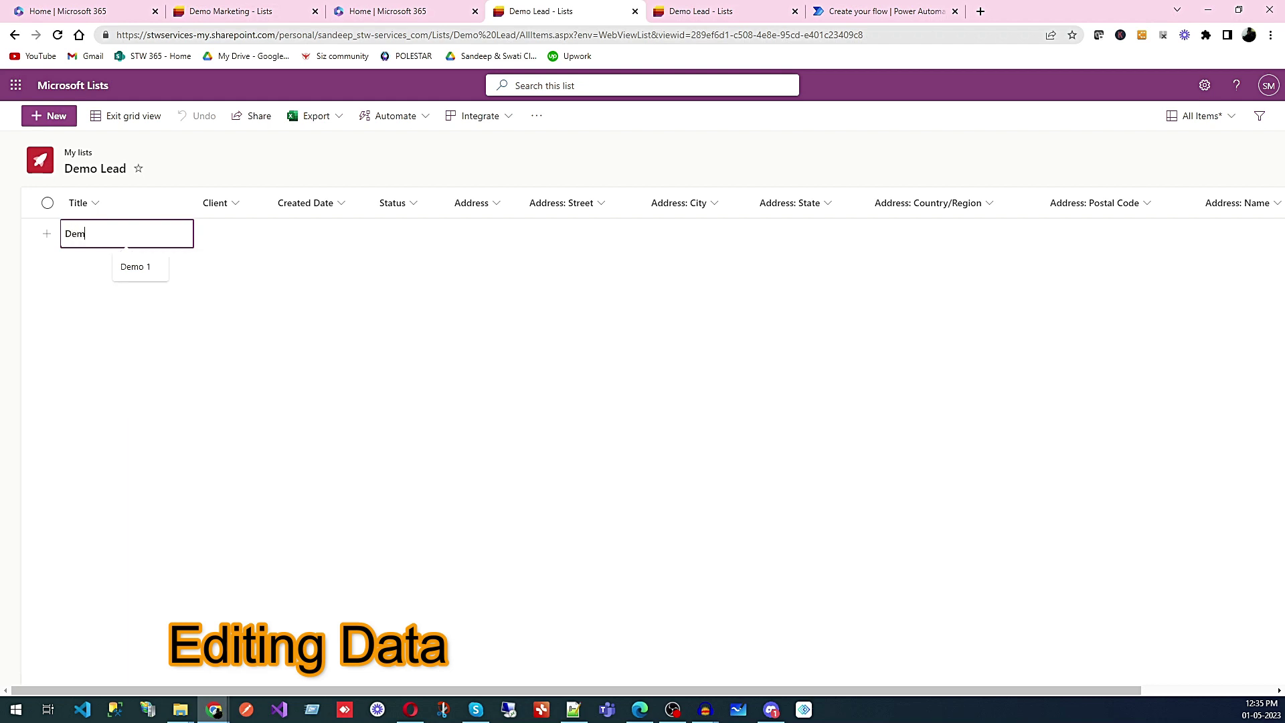
type("o1")
left_click(247, 239)
type("Sandeep")
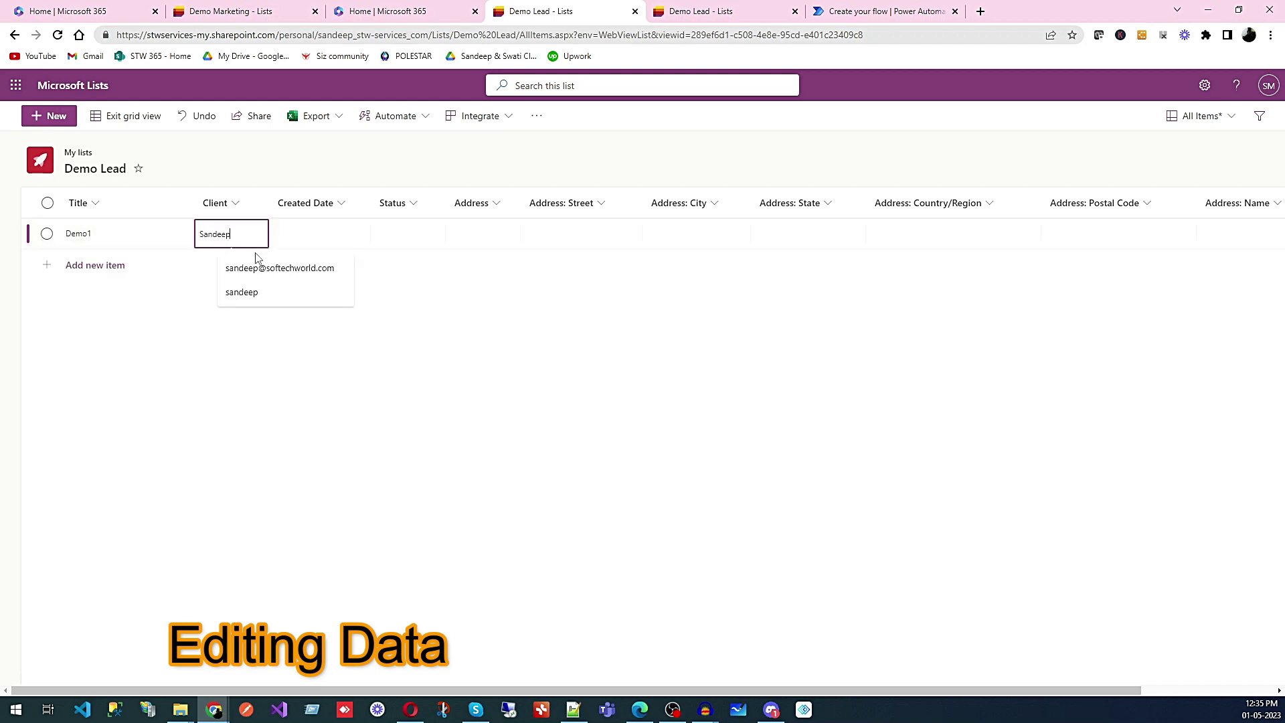
left_click(306, 241)
left_click(257, 234)
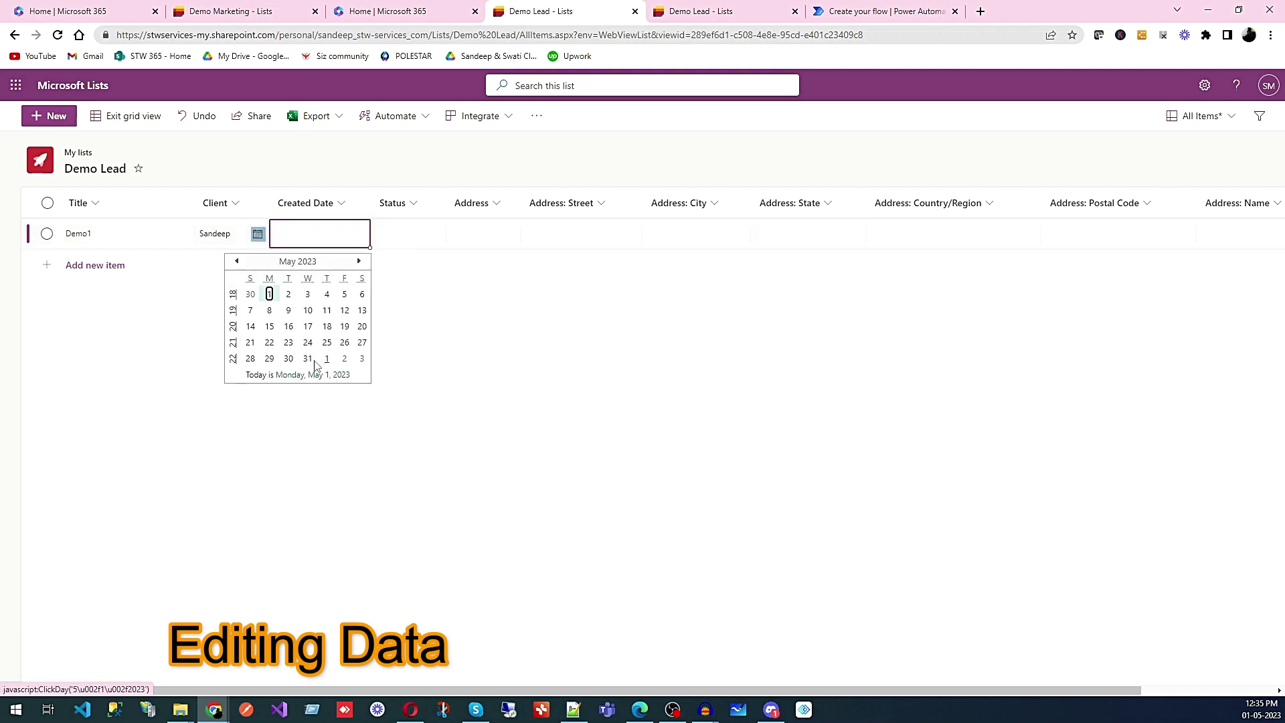
left_click(307, 360)
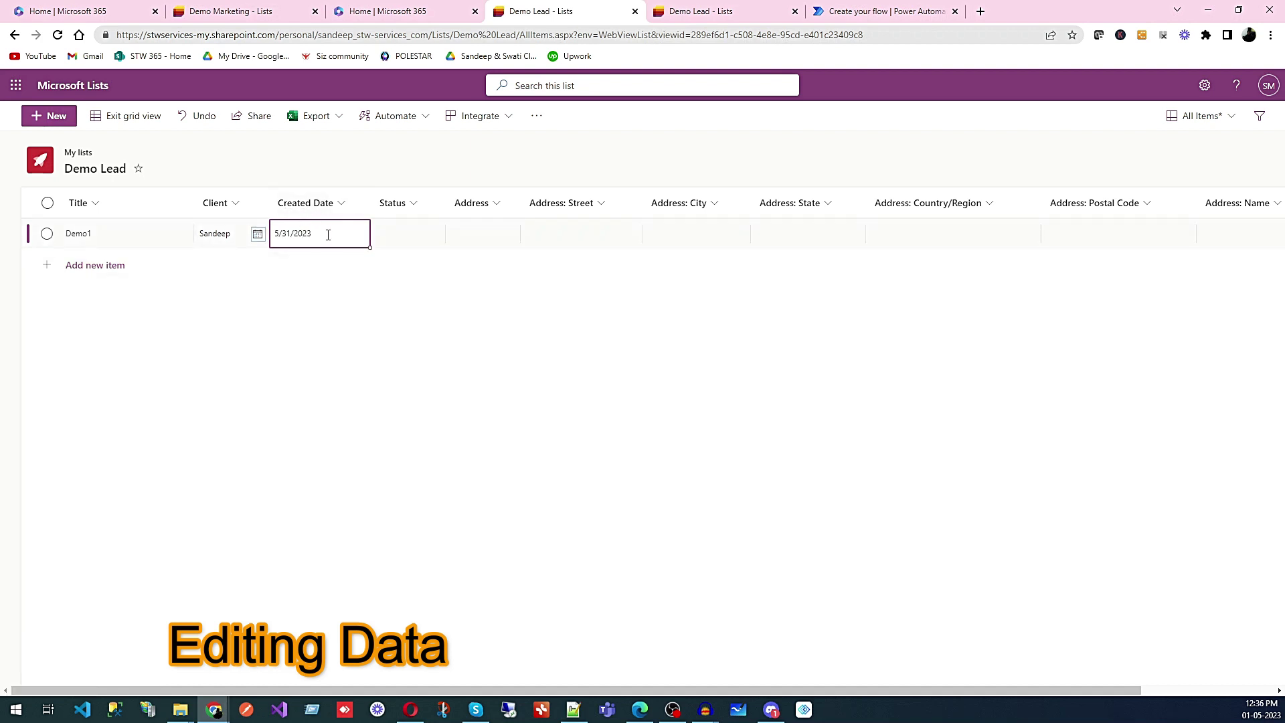
left_click(402, 231)
left_click(404, 230)
left_click(402, 268)
left_click(468, 236)
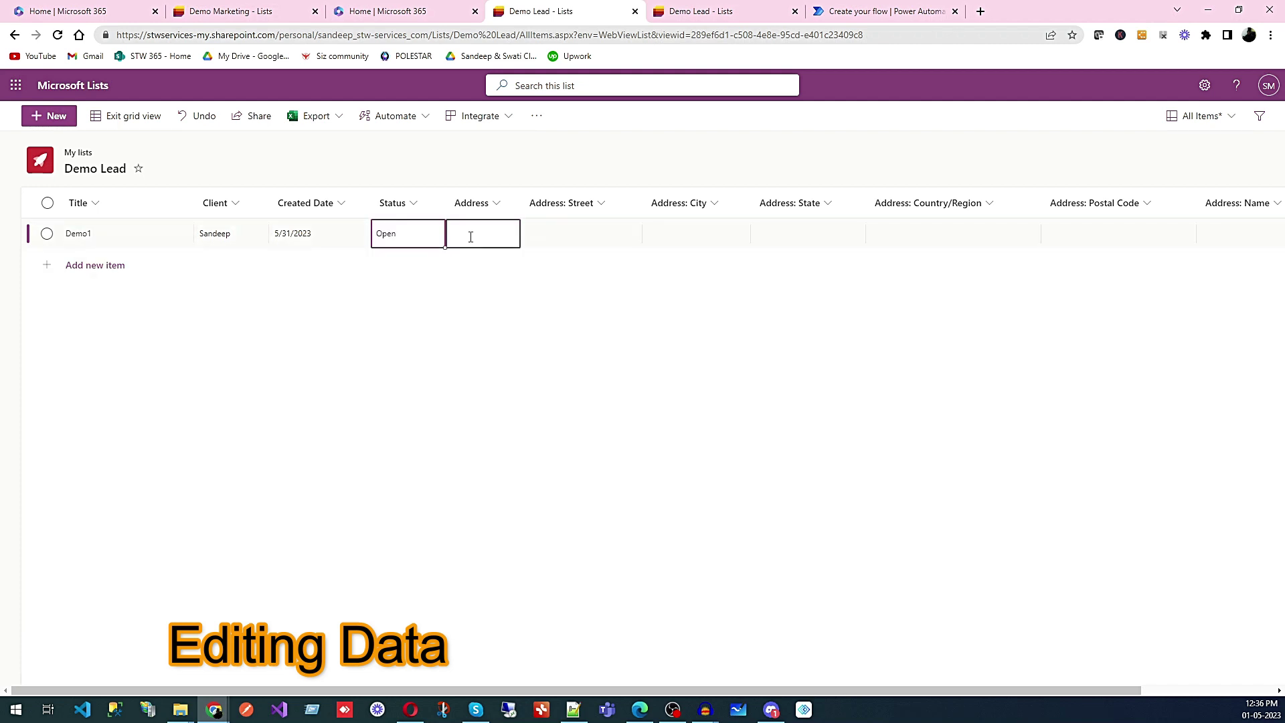
left_click(471, 237)
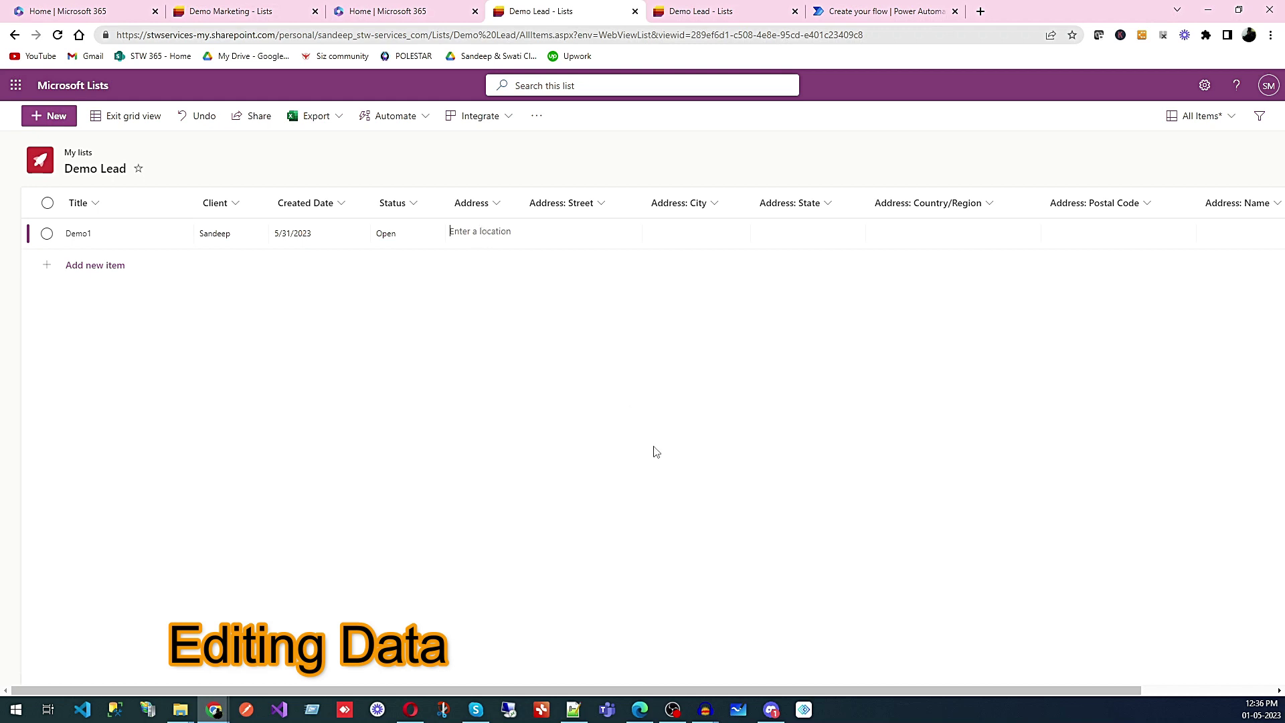
left_click(90, 262)
Add lead Demo2 with a client, Created Date 06/02/2023, status In Progress, then exit grid view.
left_click(84, 266)
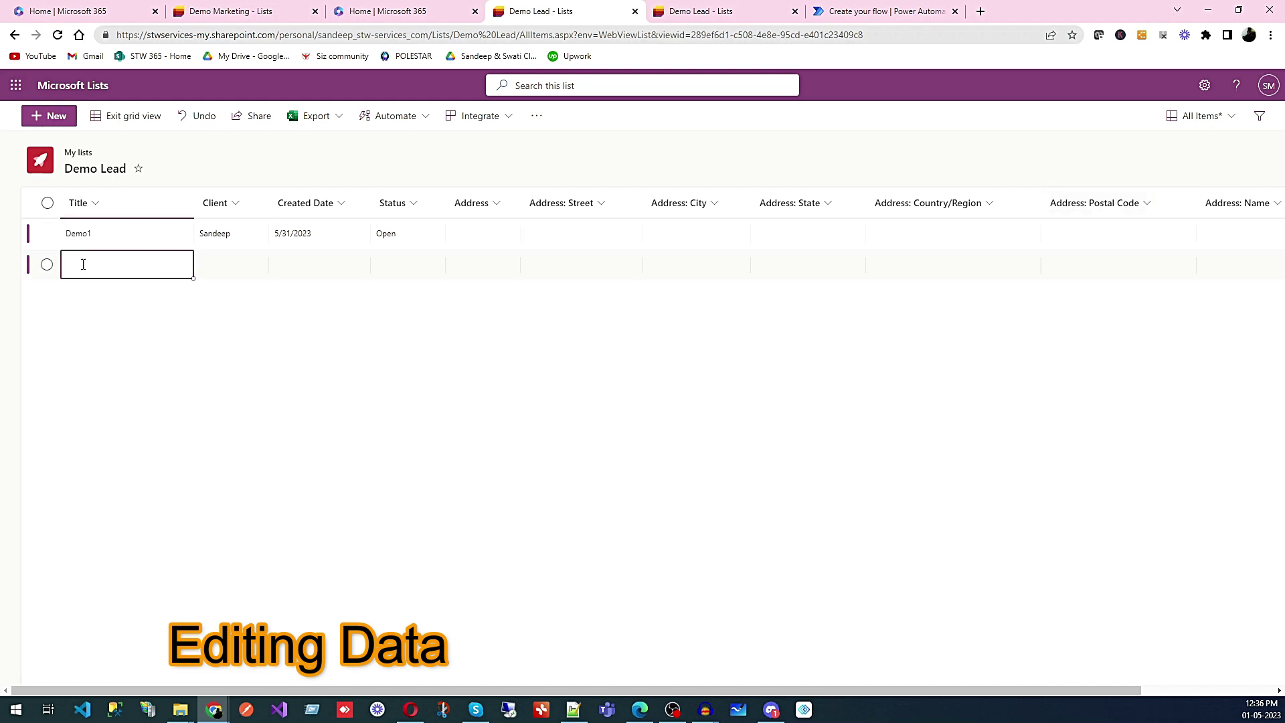
left_click(83, 269)
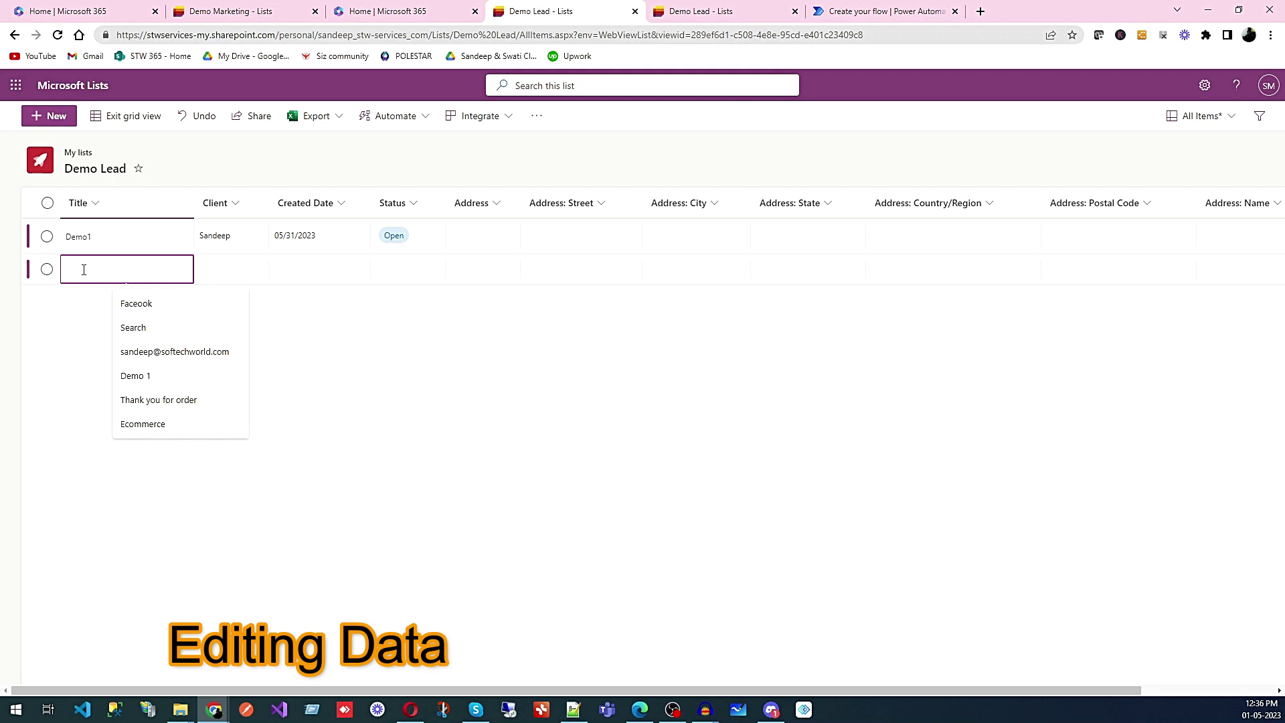
type("Demo2")
left_click(205, 272)
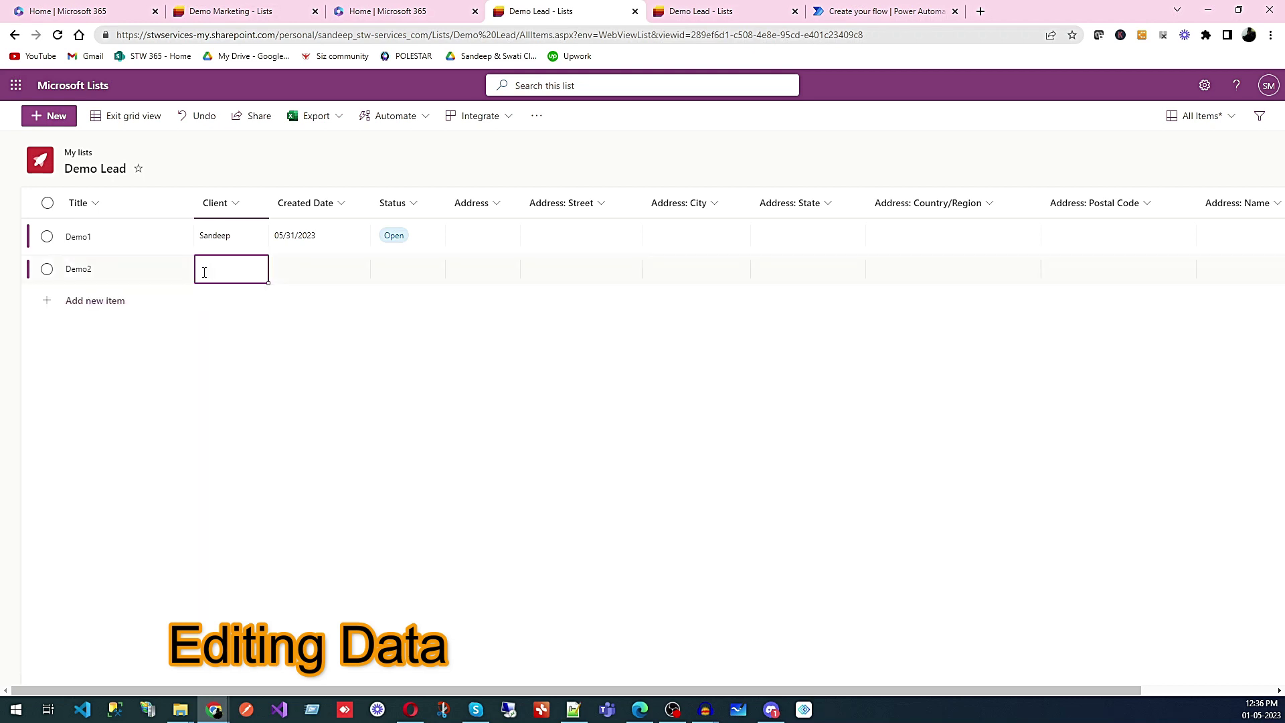
type("Anoop")
key("Tab")
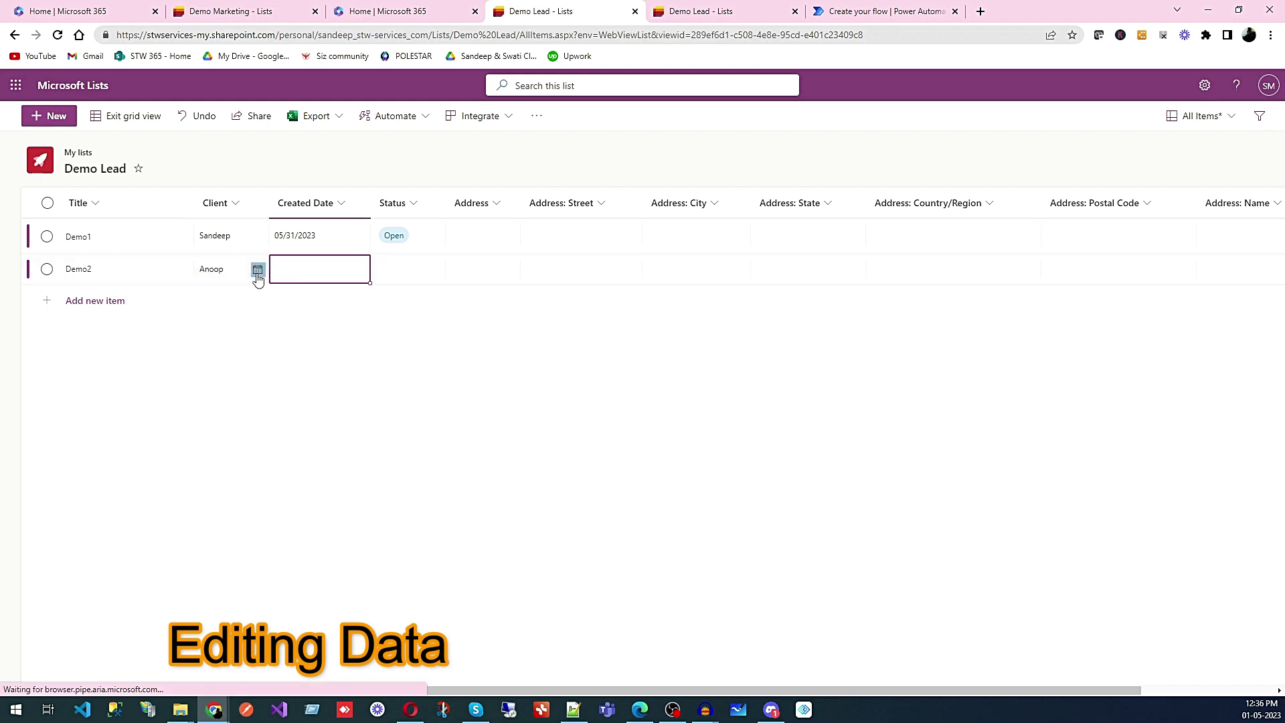
left_click(257, 270)
left_click(344, 395)
left_click(388, 272)
left_click(389, 277)
left_click(406, 352)
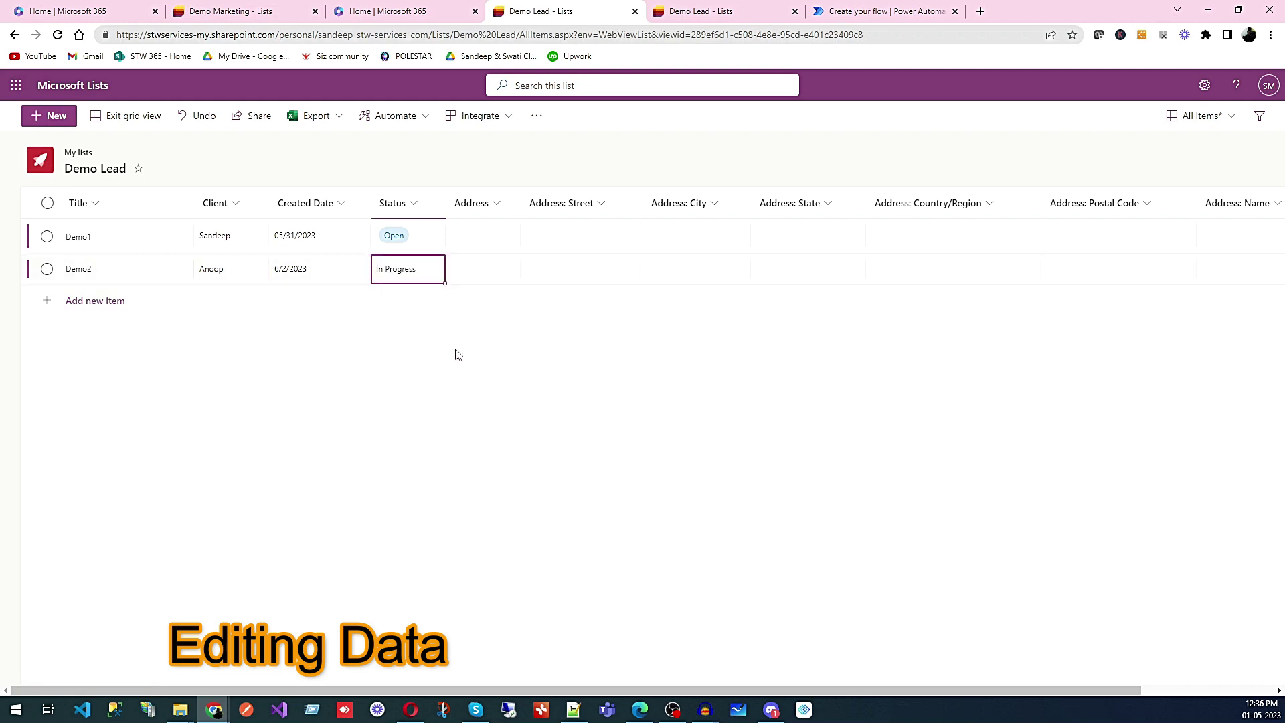
left_click(127, 118)
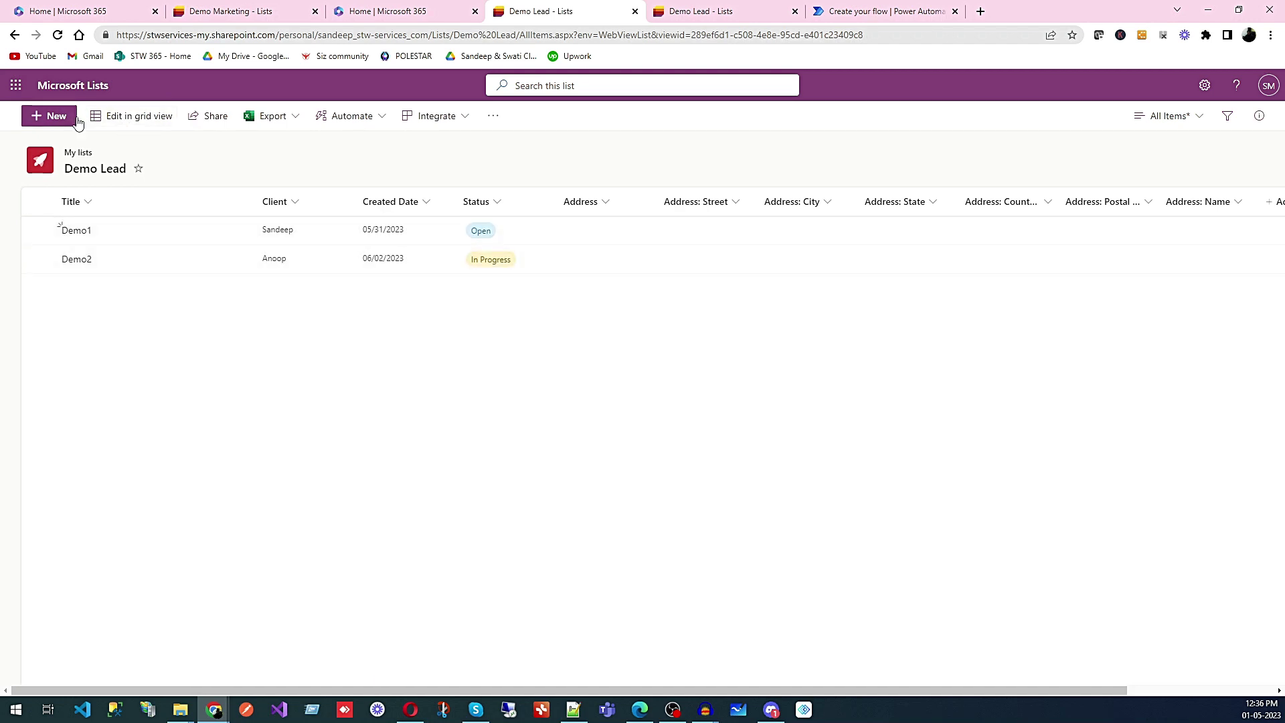
Use the New form to save lead Demo3 with a client, date June 3, 2023, status In Progress.
left_click(51, 119)
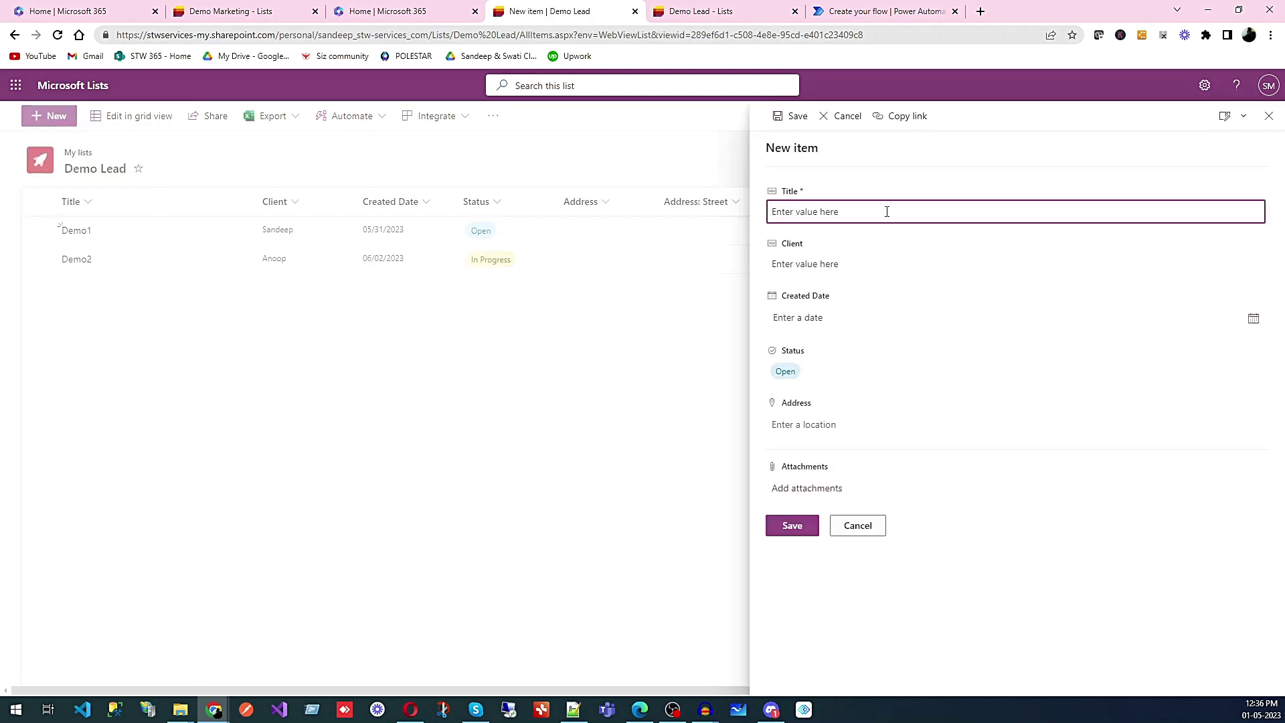
type("Demo3")
left_click(872, 258)
type("Alok")
left_click(850, 315)
left_click(1252, 325)
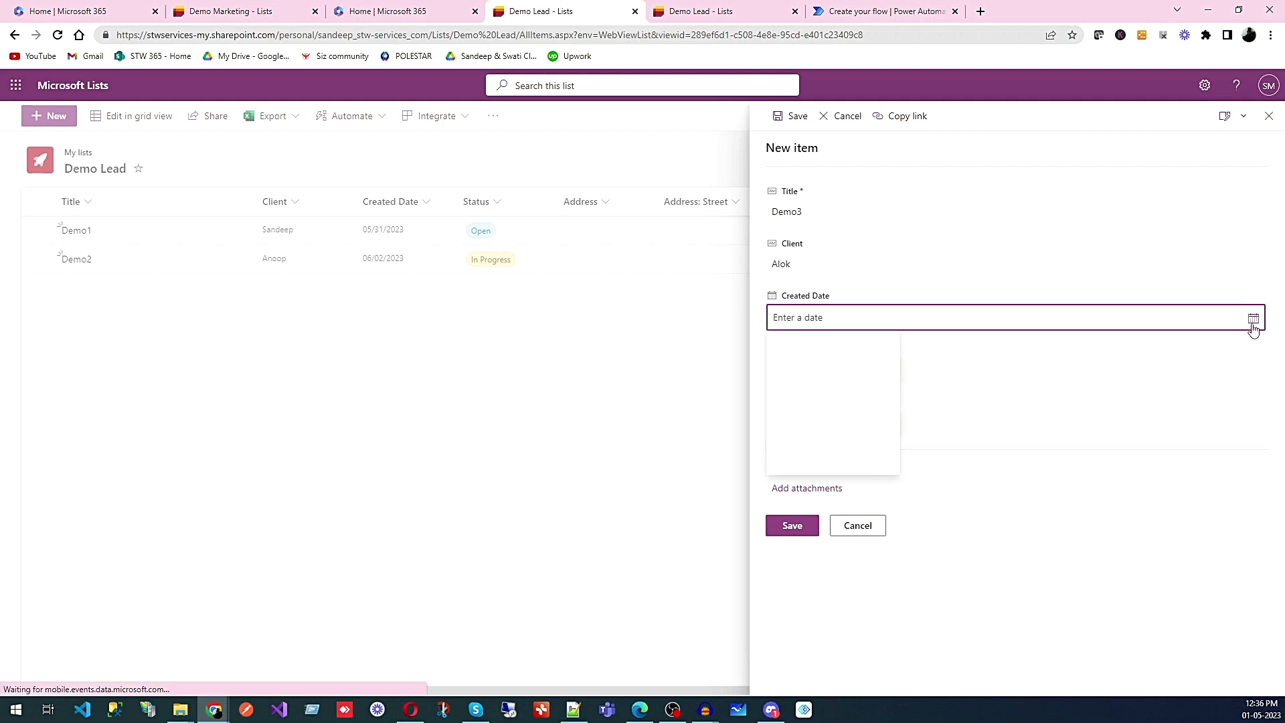
left_click(890, 436)
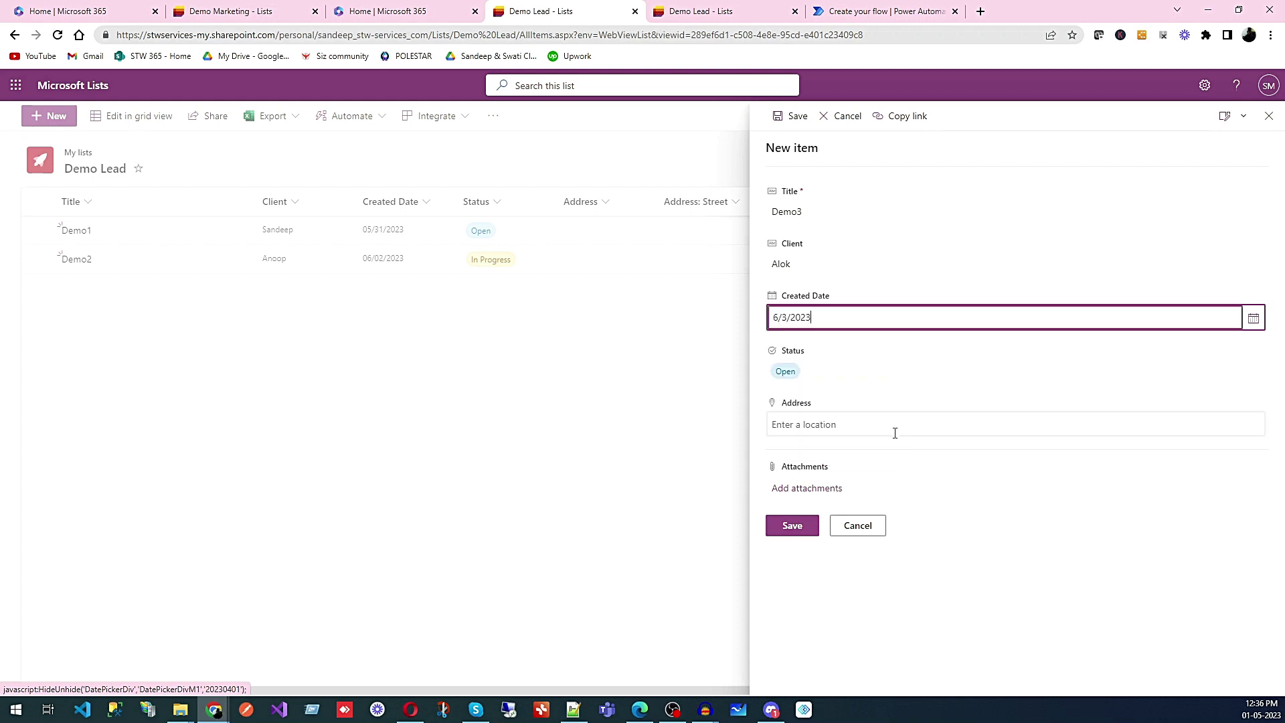
left_click(880, 391)
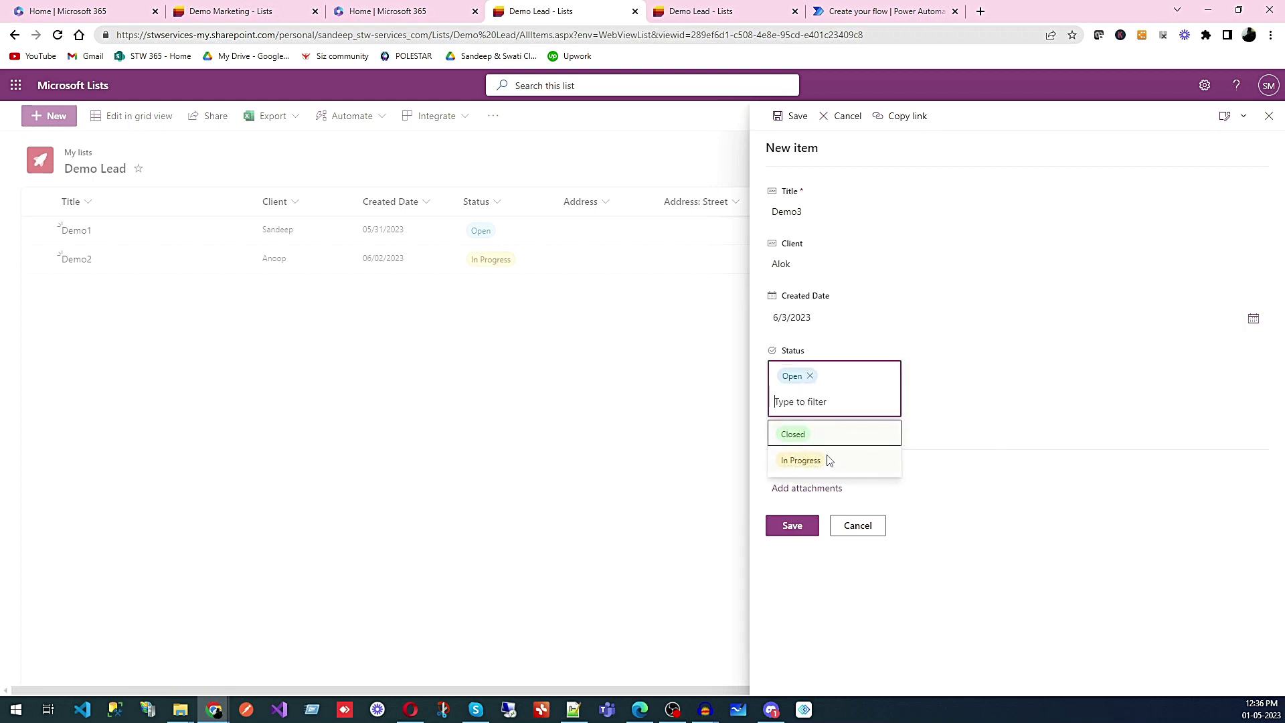
left_click(798, 436)
left_click(819, 379)
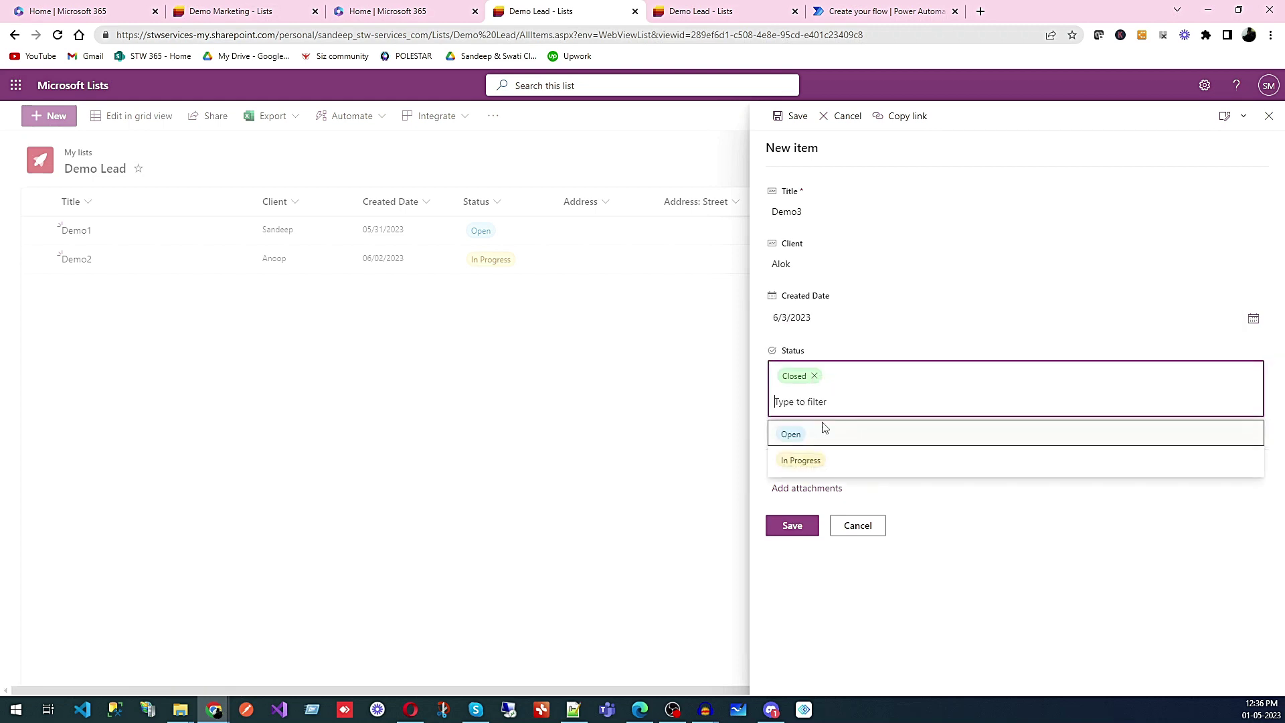
left_click(823, 456)
left_click(824, 428)
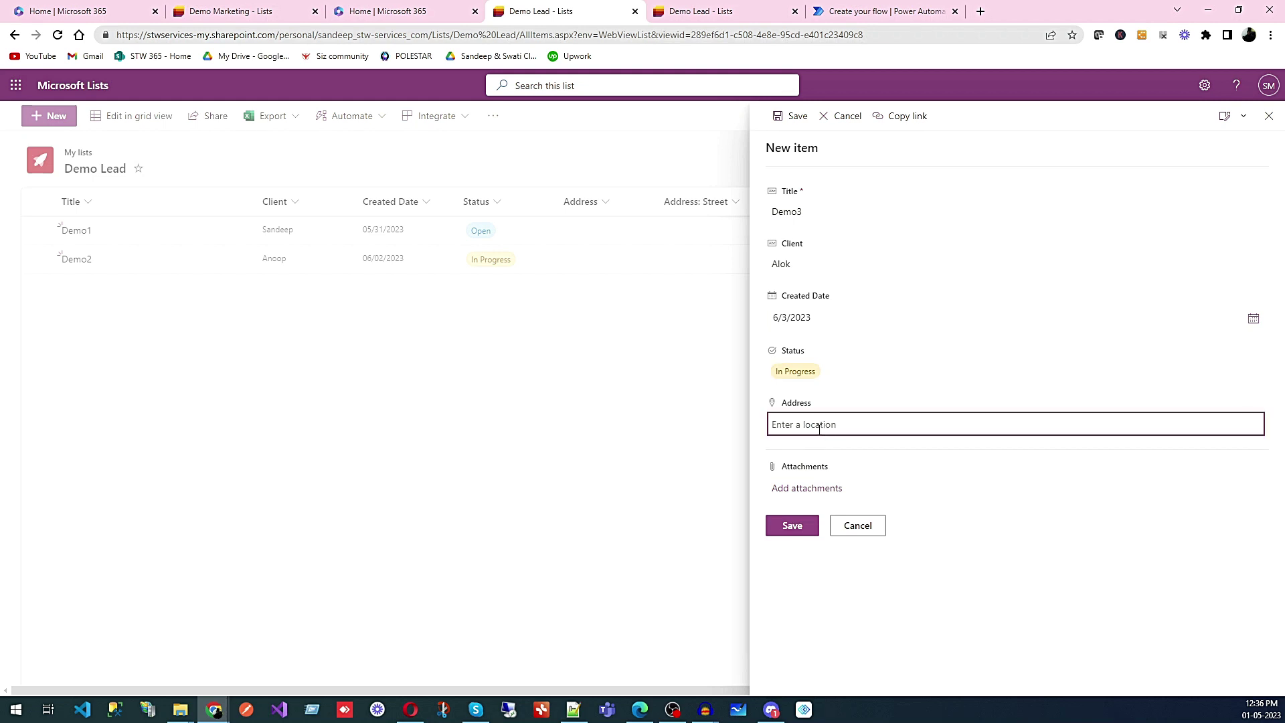
left_click(790, 526)
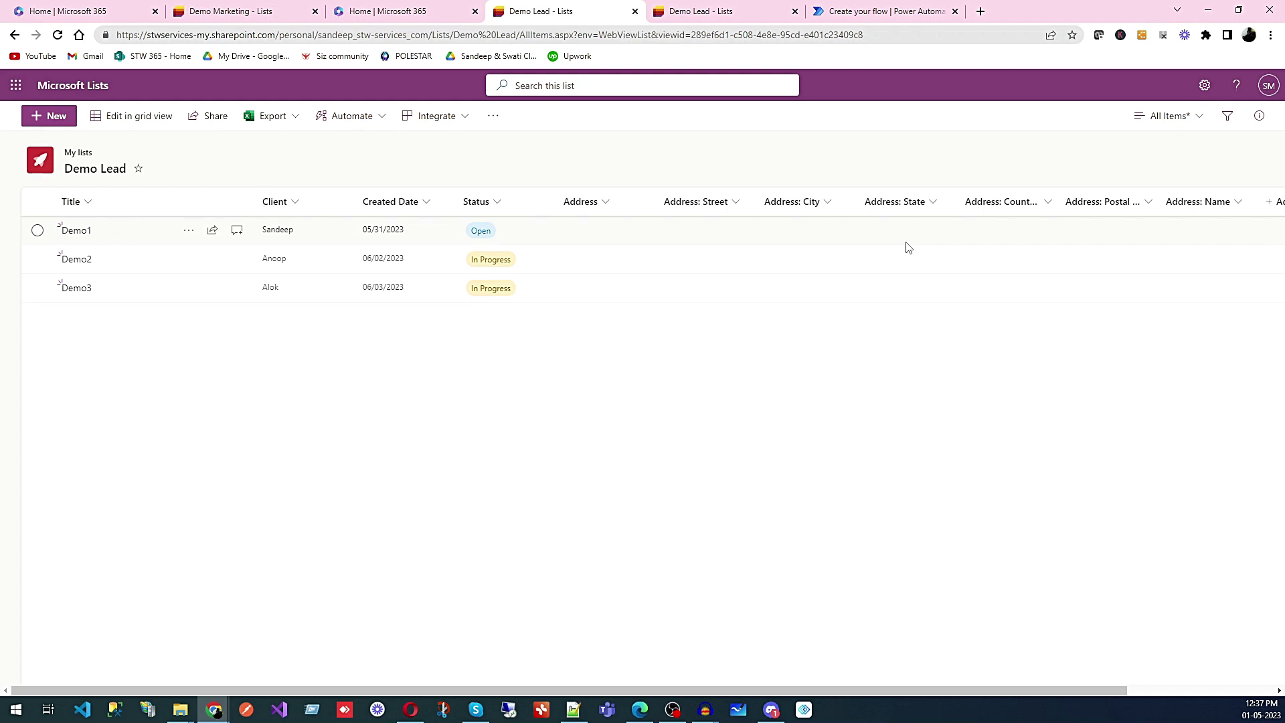
Open the view's conditional formatting rules and start editing the existing rule.
left_click(1200, 123)
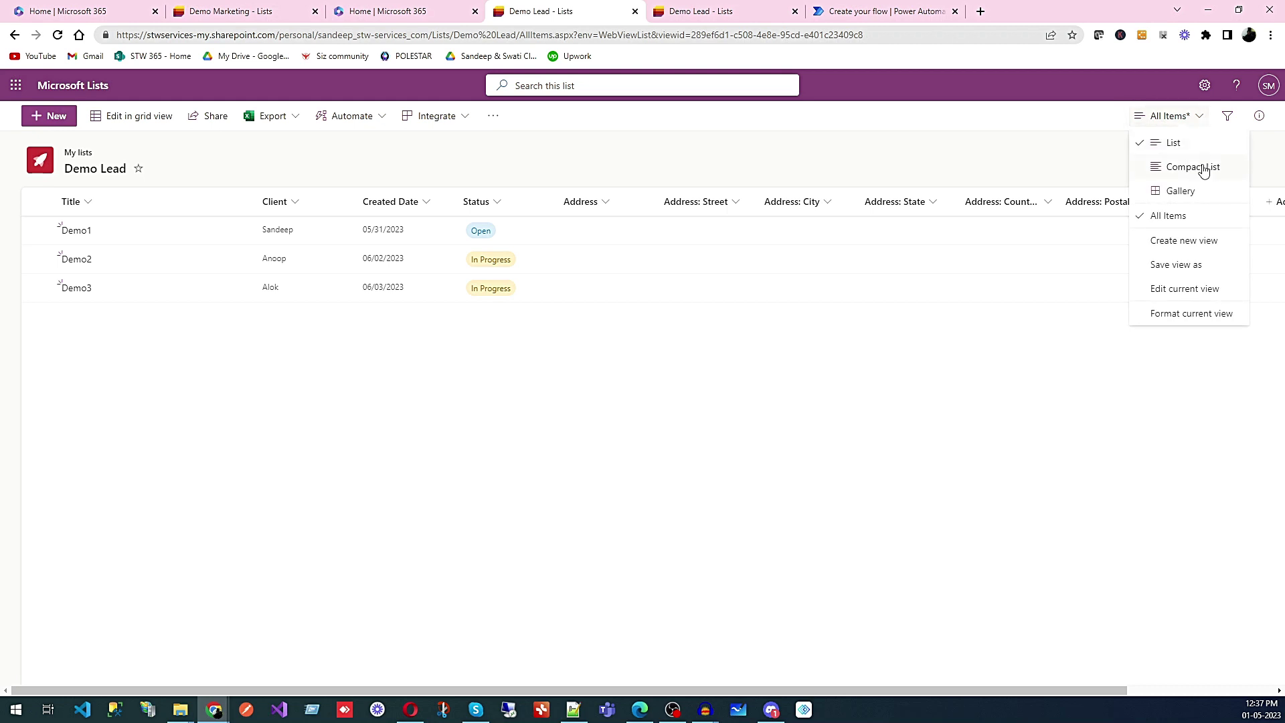
left_click(1183, 315)
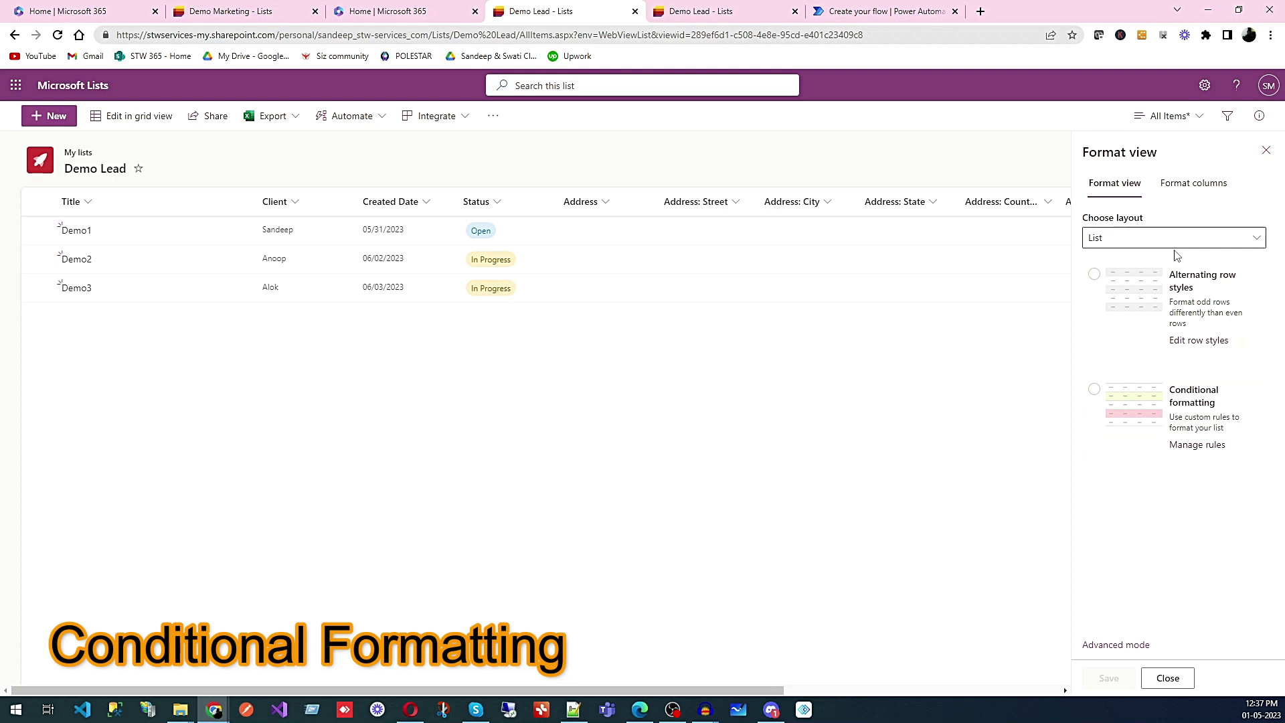
left_click(1137, 391)
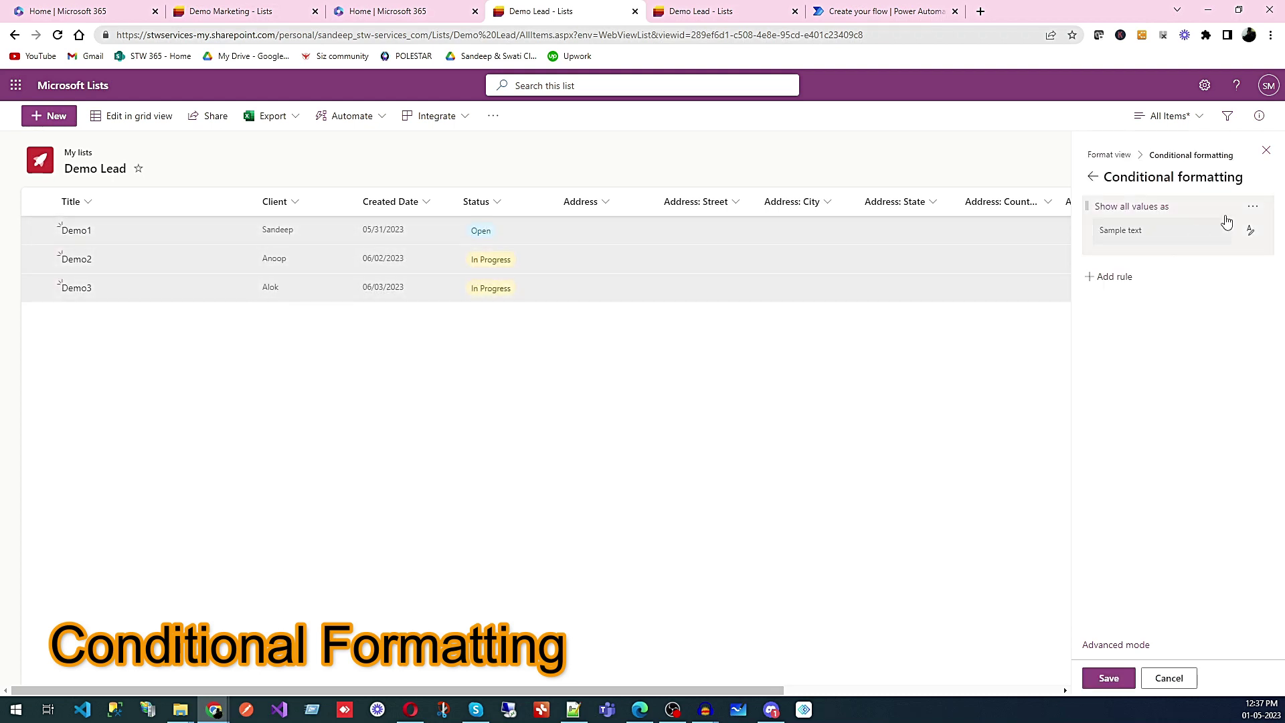
left_click(1253, 210)
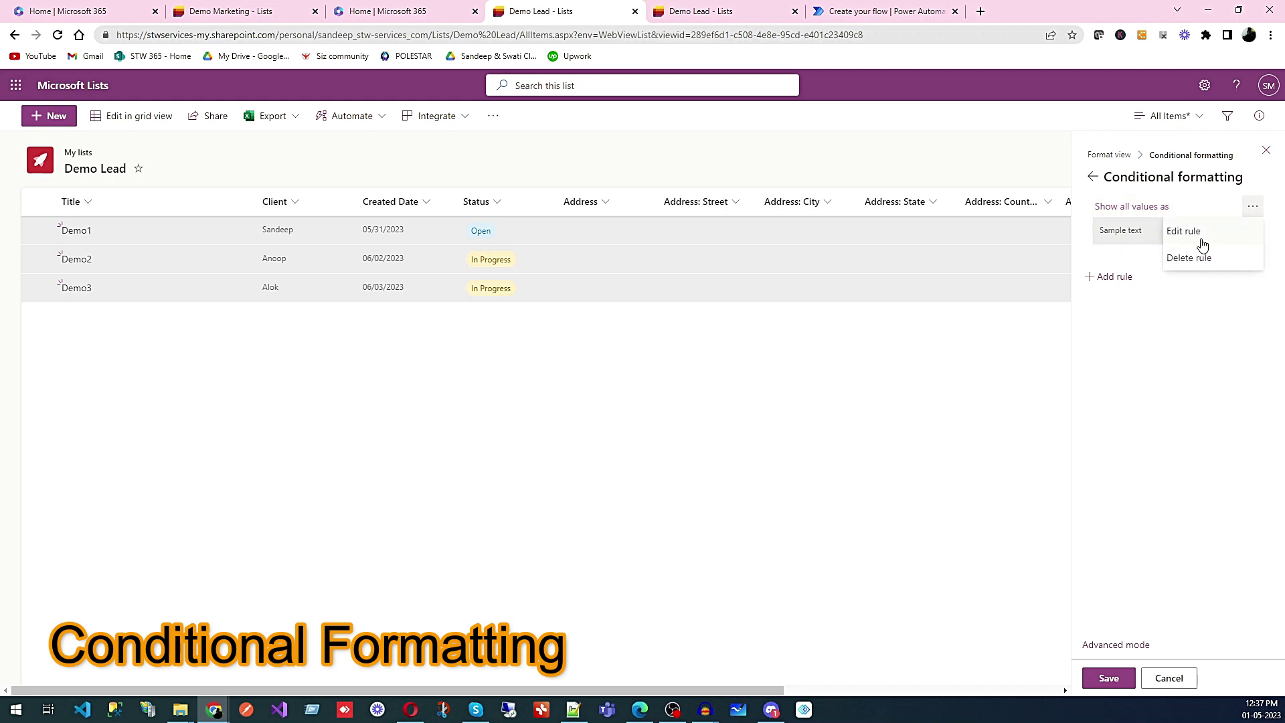
left_click(1124, 367)
left_click(1124, 230)
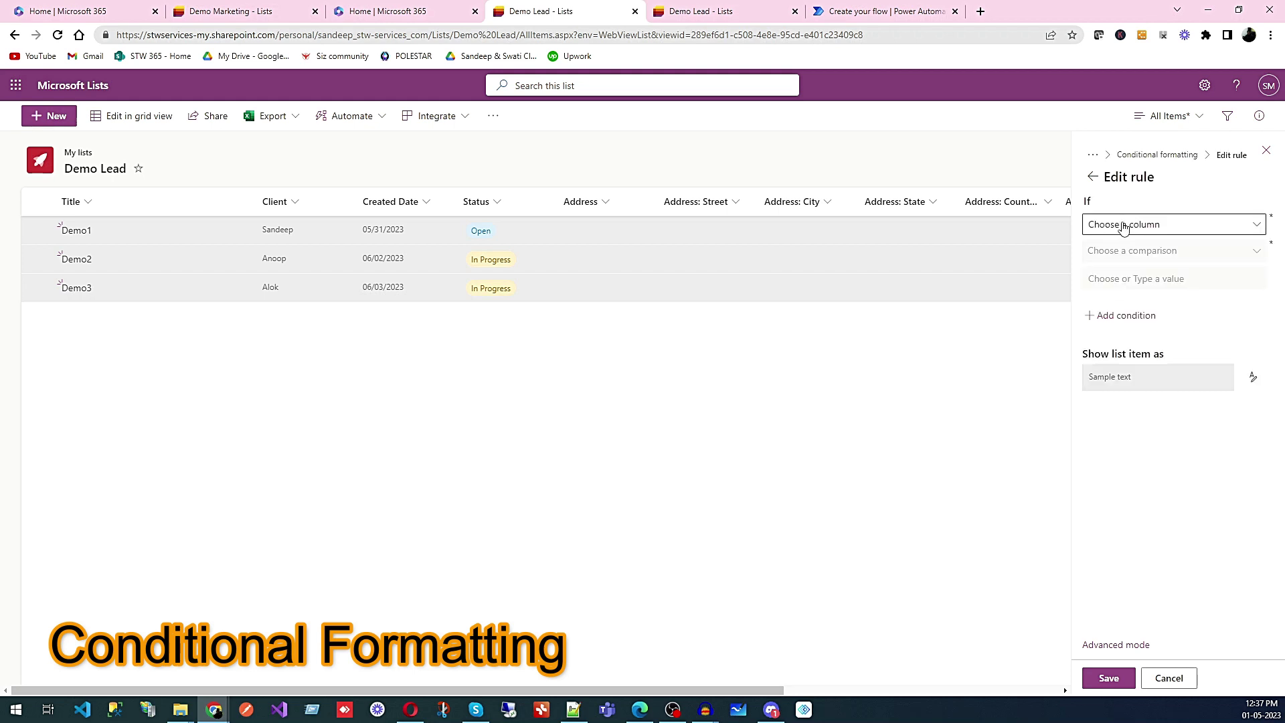
Set the rule's condition to Client is equal to Demo1's client.
left_click(1124, 226)
left_click(1125, 272)
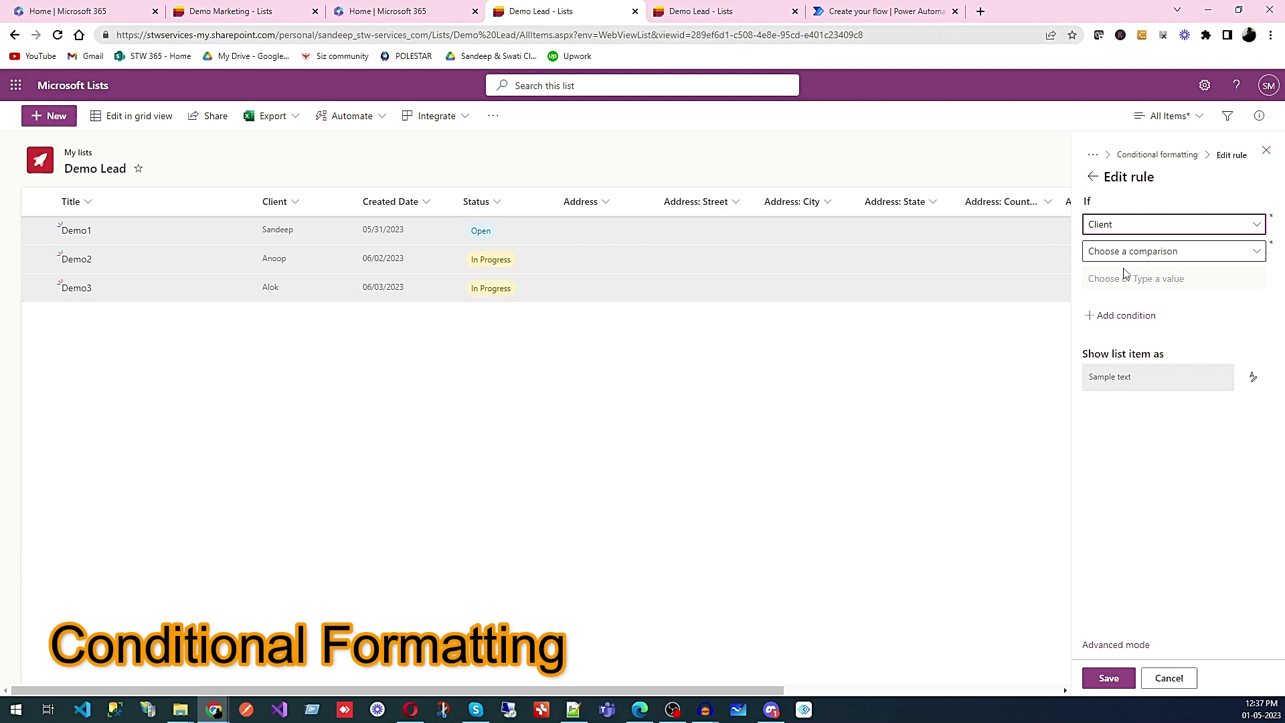
left_click(1124, 253)
left_click(1127, 271)
left_click(1133, 279)
type("Sandeep")
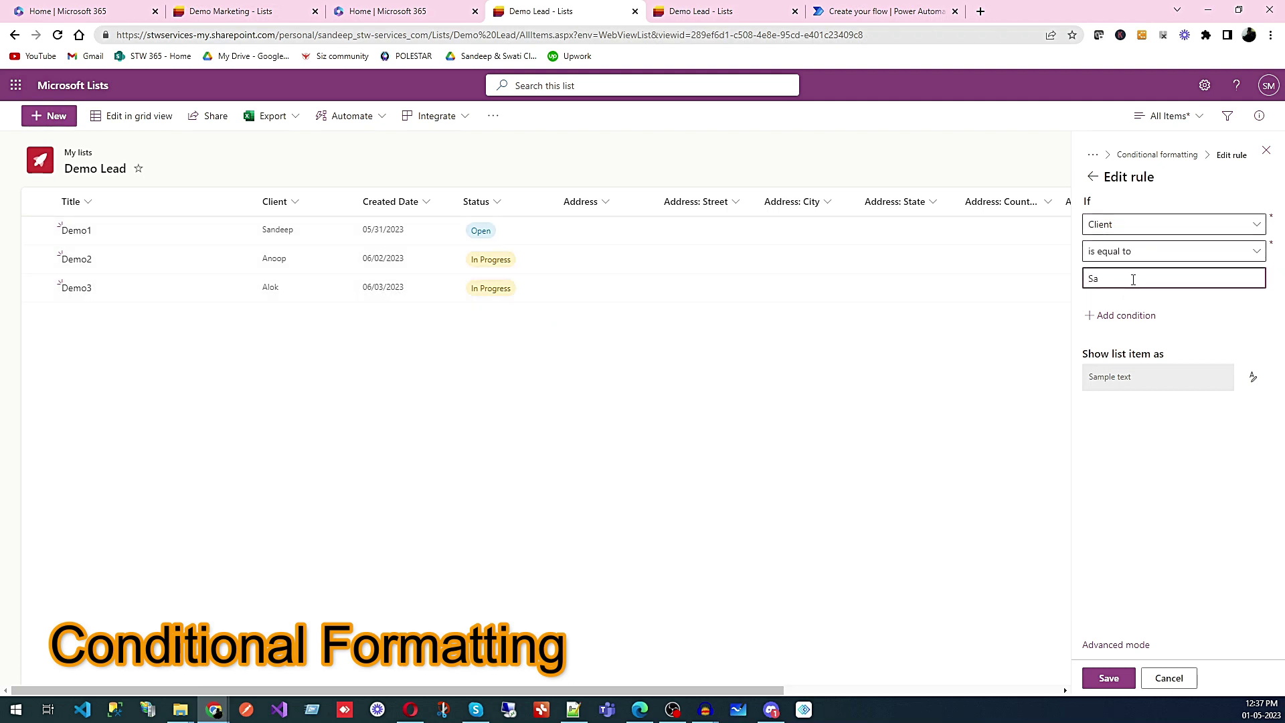
Give matching rows a pink fill and return to the formatting rules.
left_click(1253, 377)
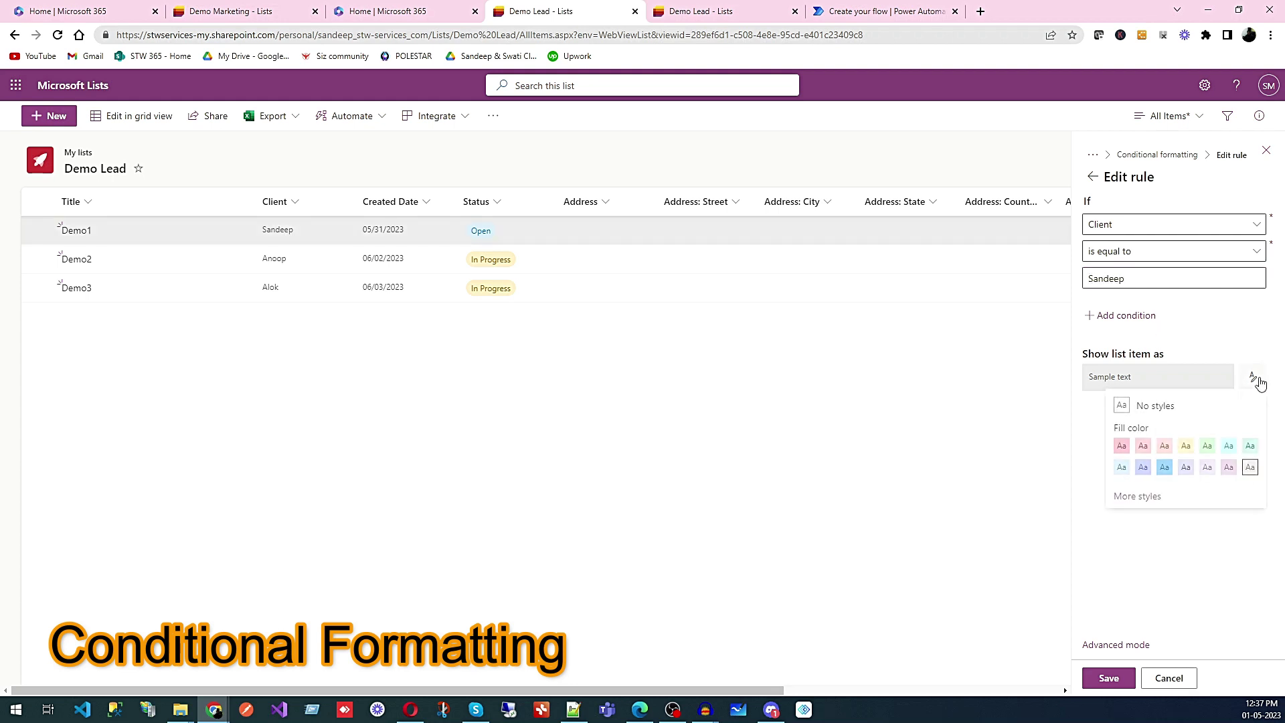
left_click(1122, 447)
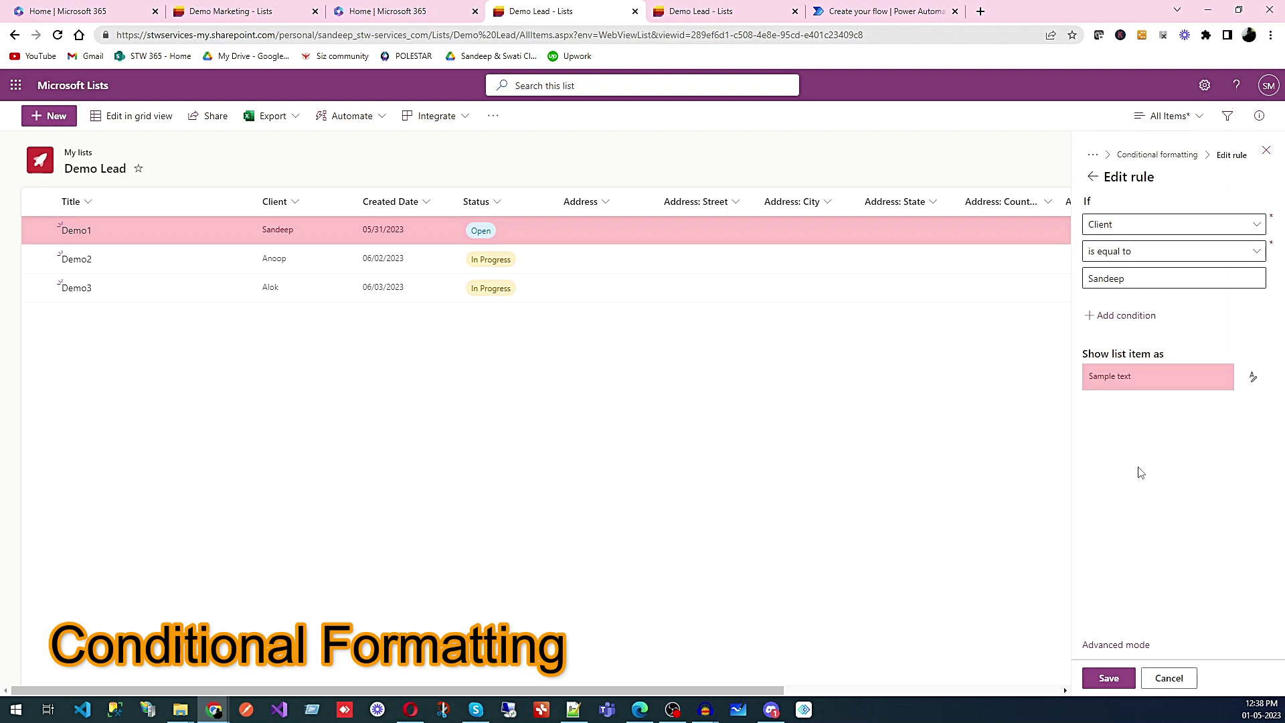
left_click(1092, 178)
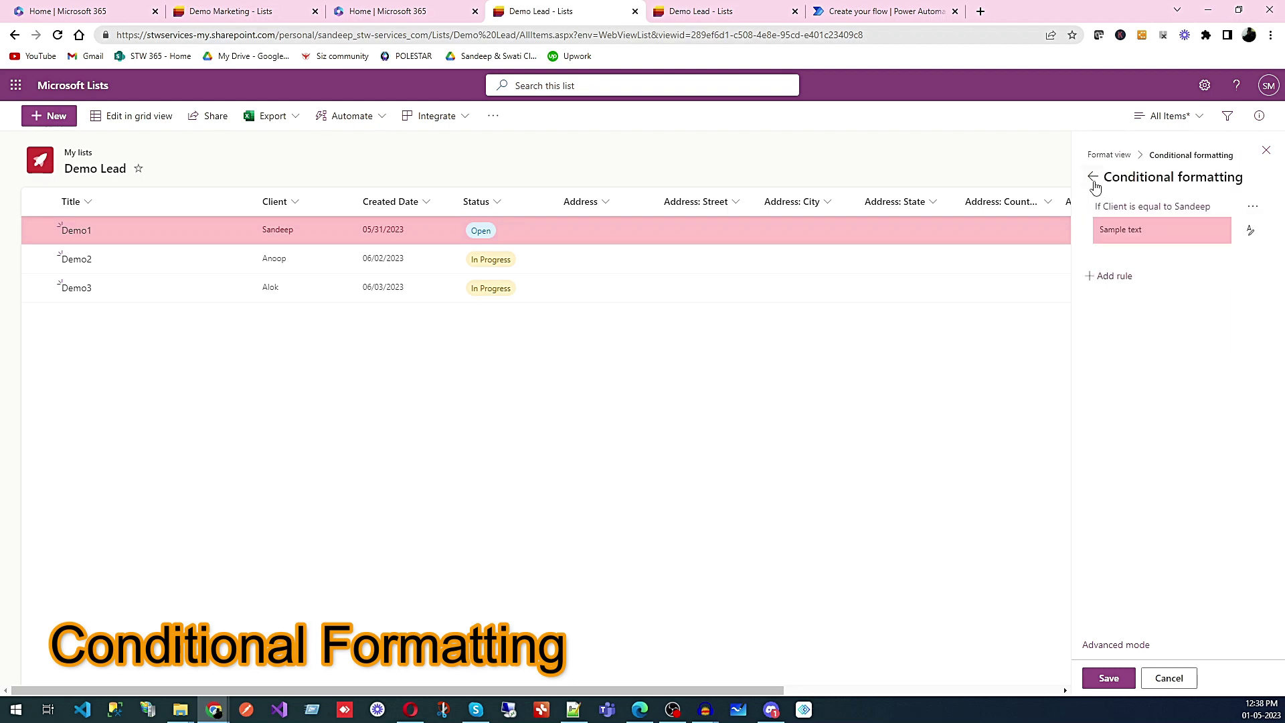
left_click(1093, 179)
Add a conditional formatting rule on Title with the condition Status is equal to Open.
left_click(1198, 184)
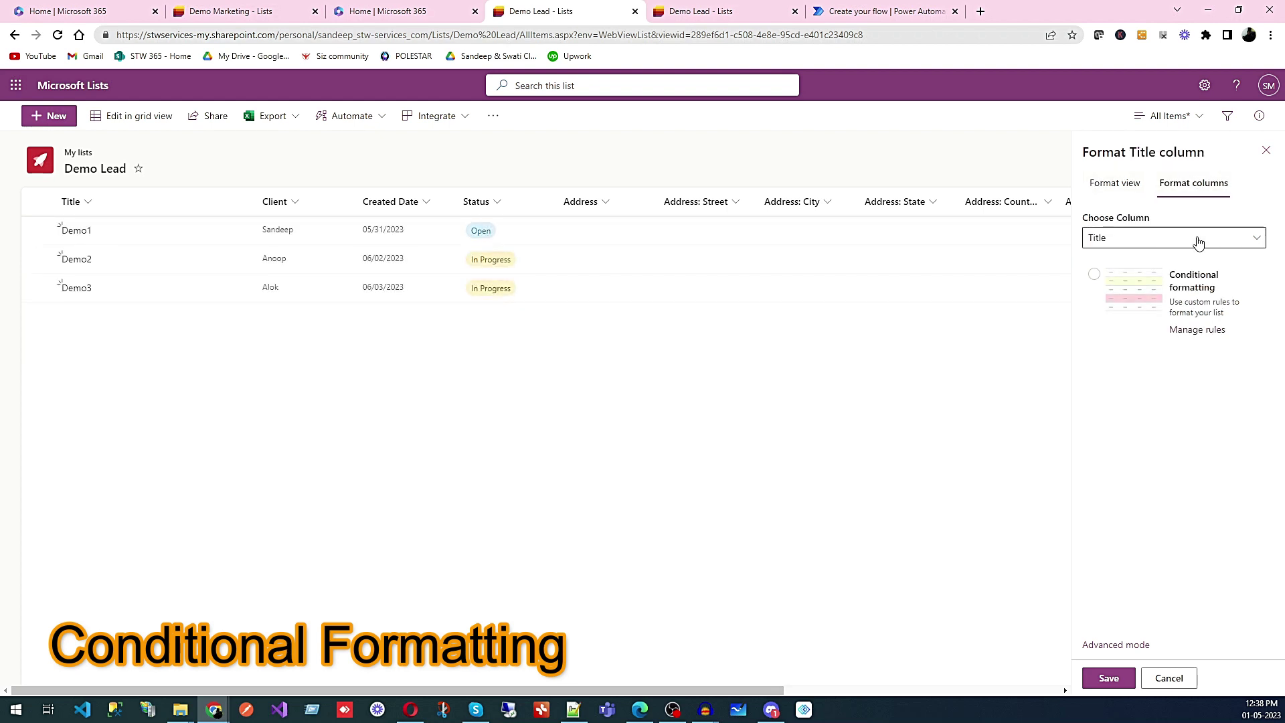
left_click(1126, 281)
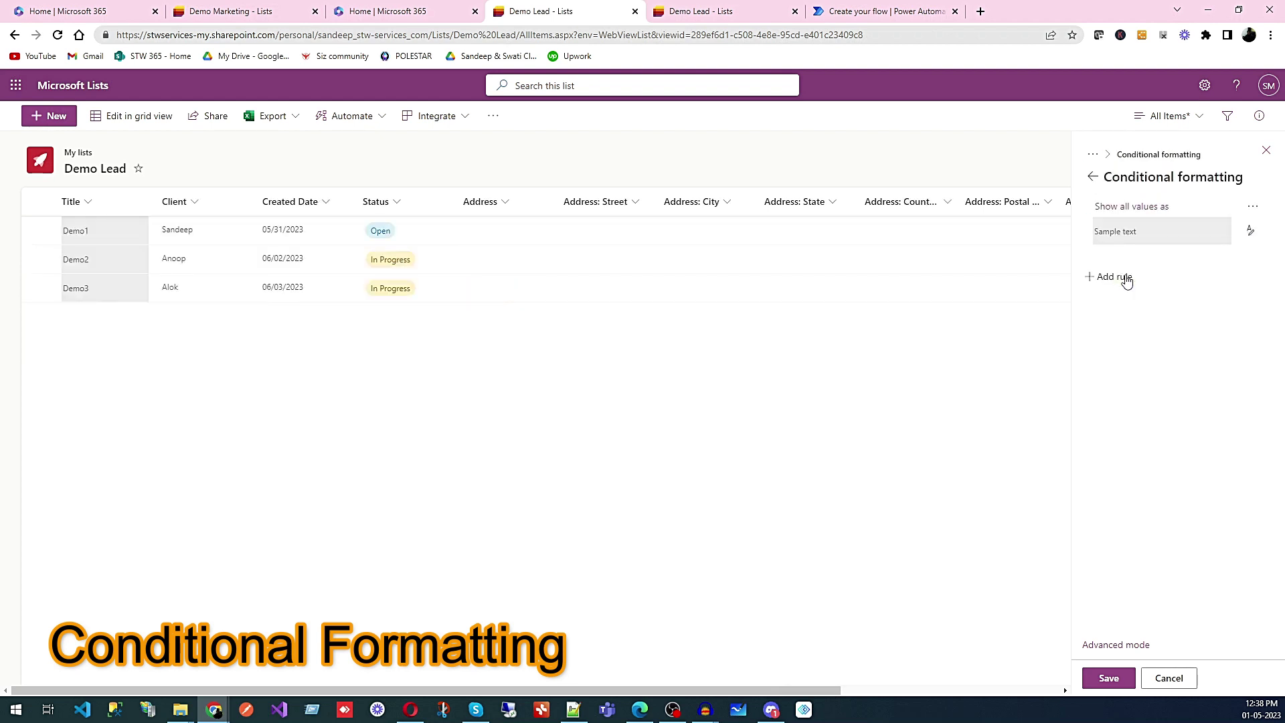
left_click(1125, 208)
left_click(1128, 232)
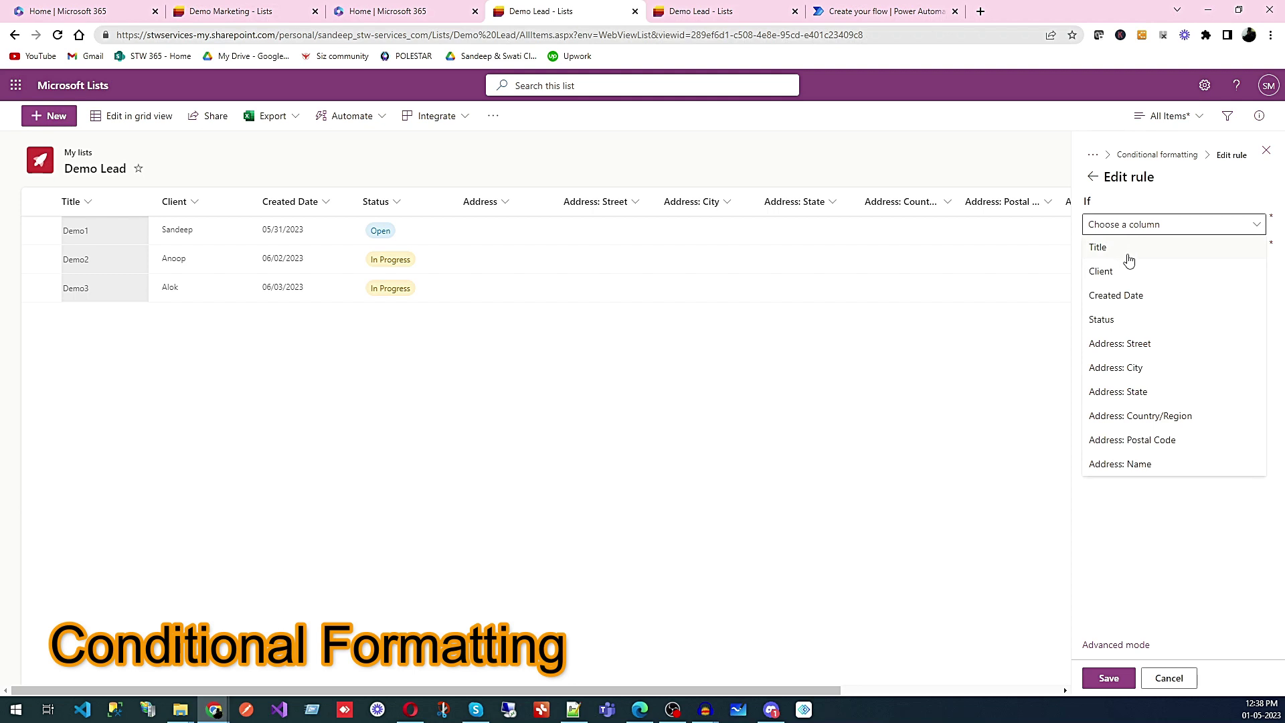
left_click(1119, 321)
left_click(1136, 253)
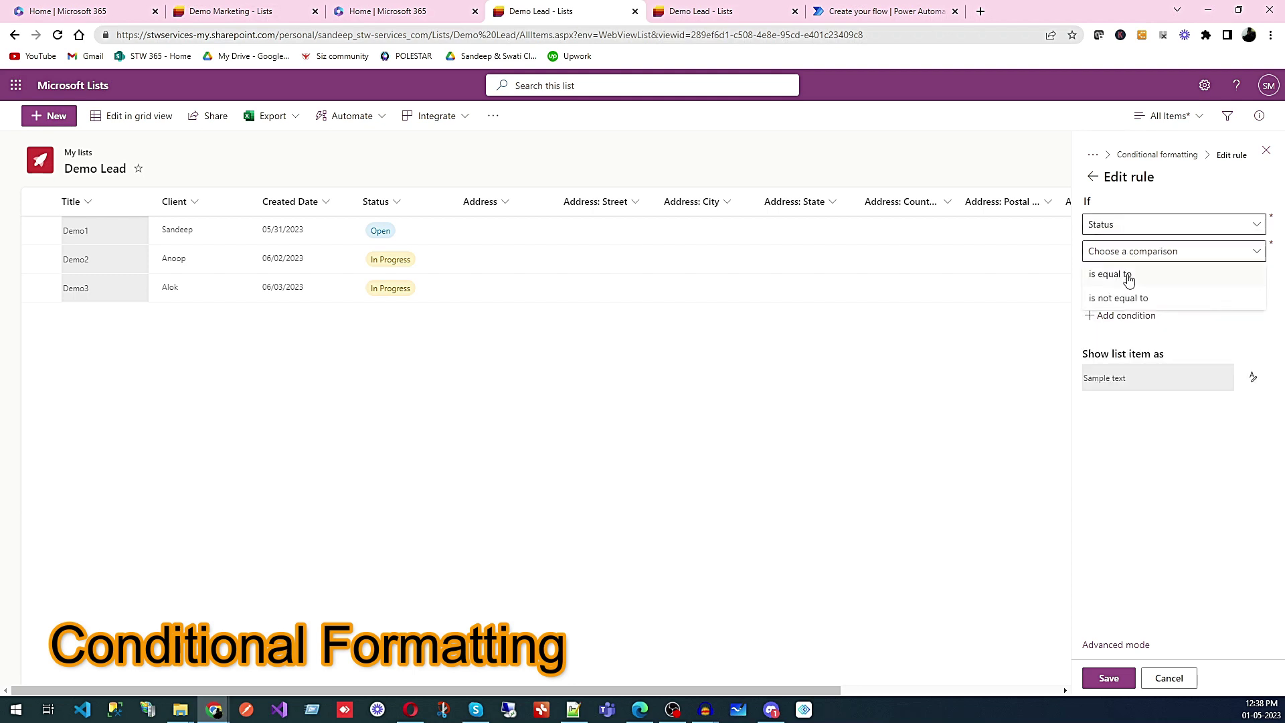
left_click(1128, 275)
left_click(1138, 281)
left_click(1127, 299)
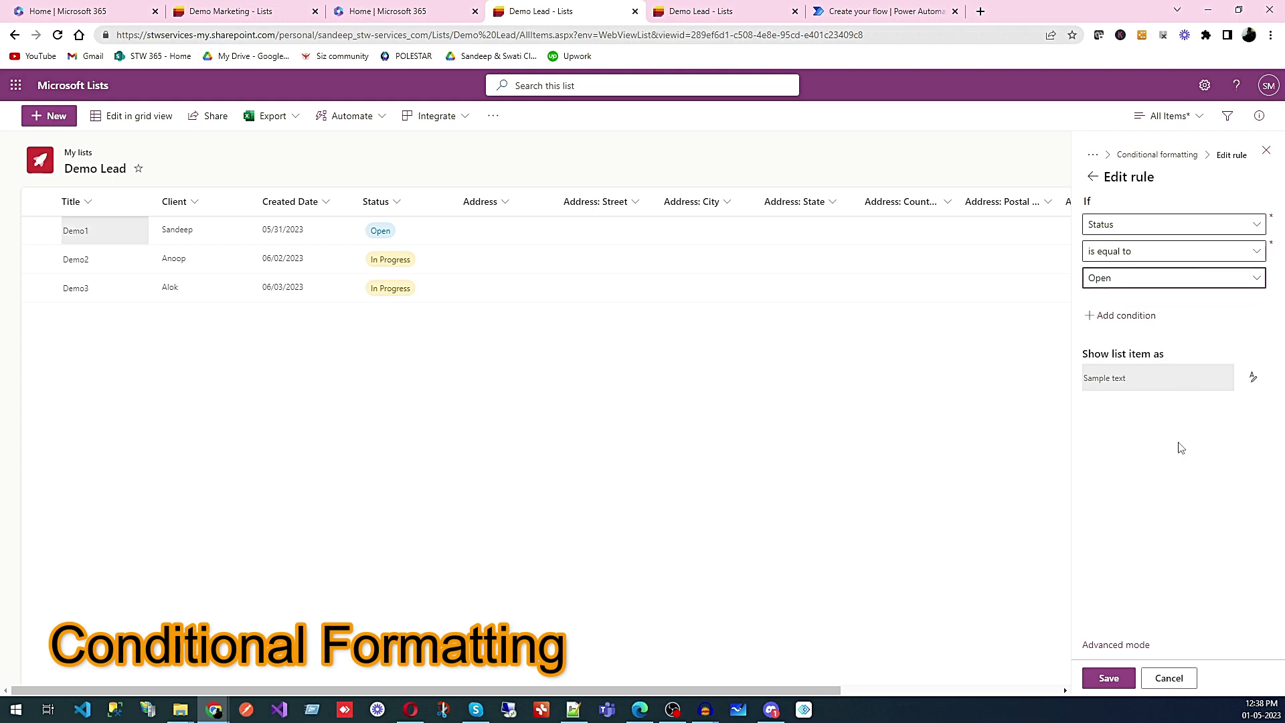
Fill matching Title cells blue and save the rule.
left_click(1253, 379)
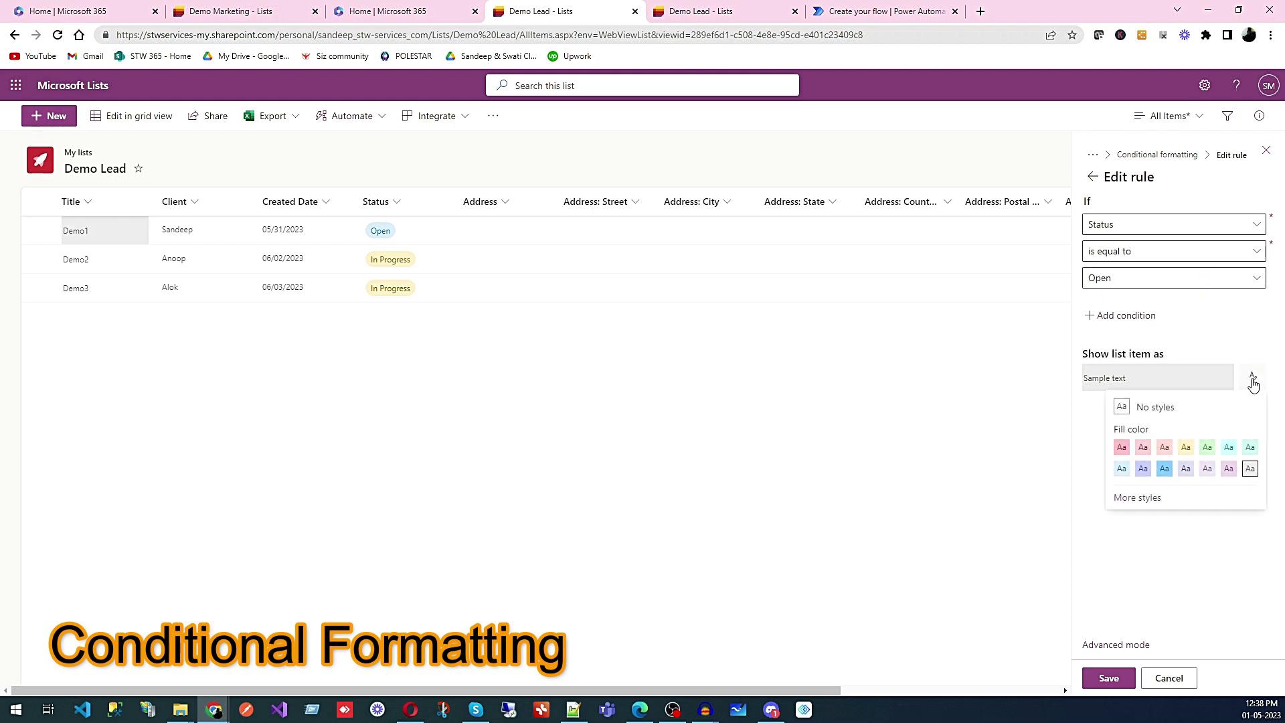
left_click(1165, 468)
left_click(1110, 680)
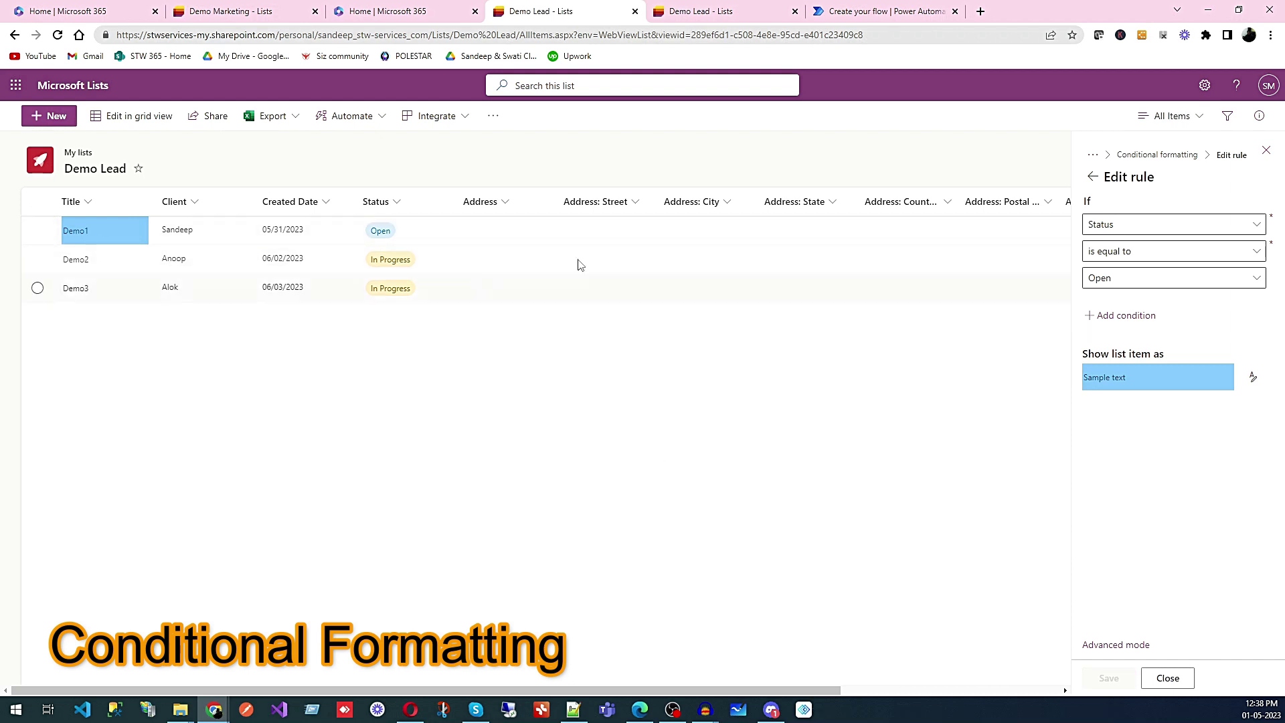
left_click(1093, 178)
left_click(1091, 178)
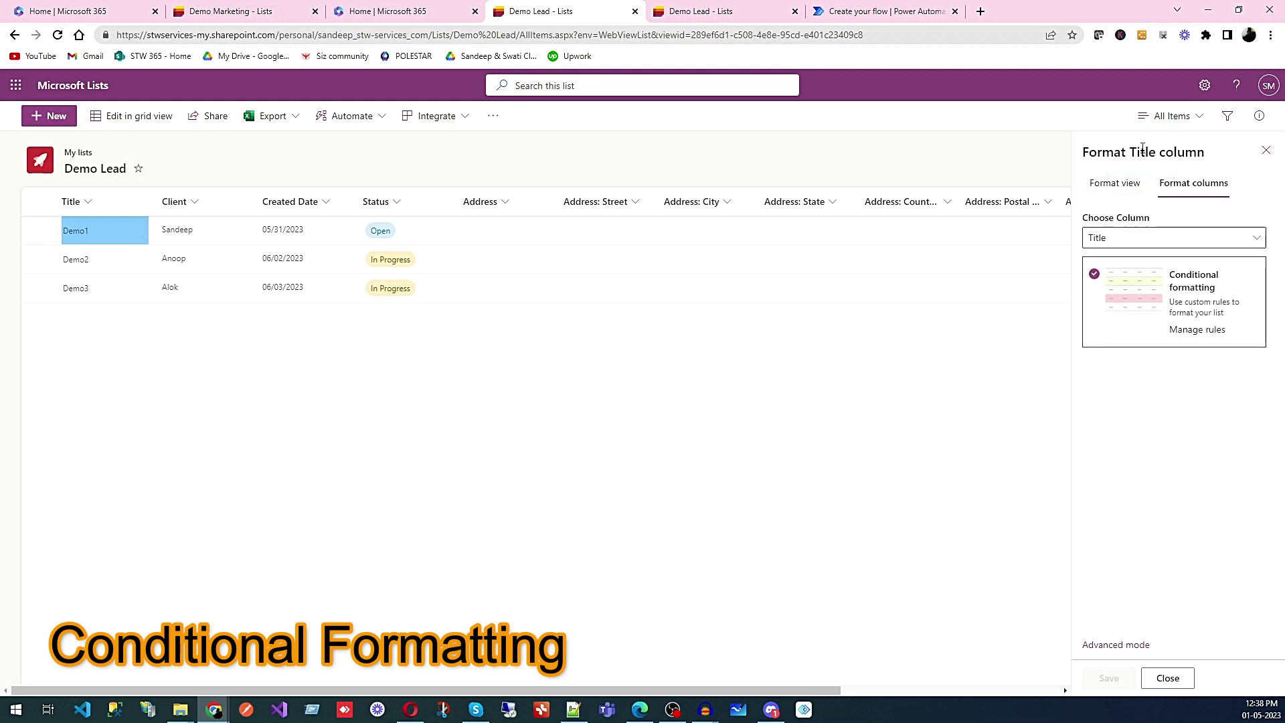
Create a new Calendar-type view named 'Calendar View'.
left_click(1194, 125)
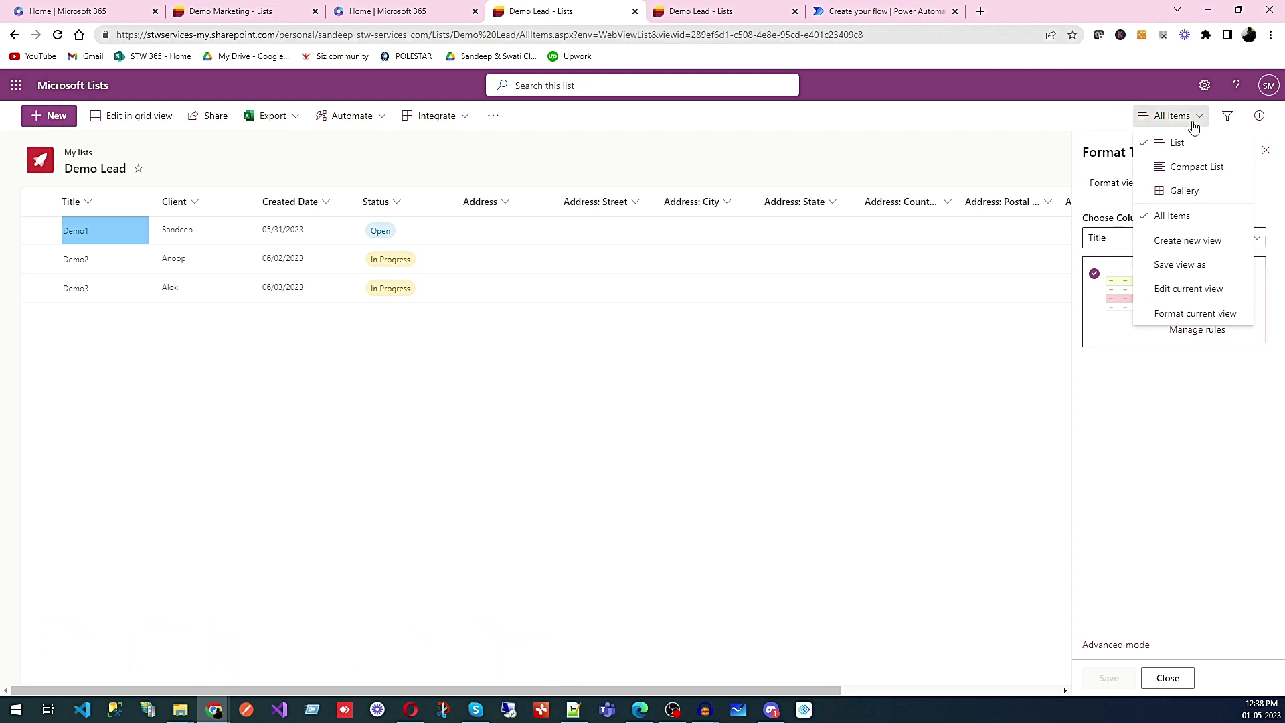
left_click(1188, 240)
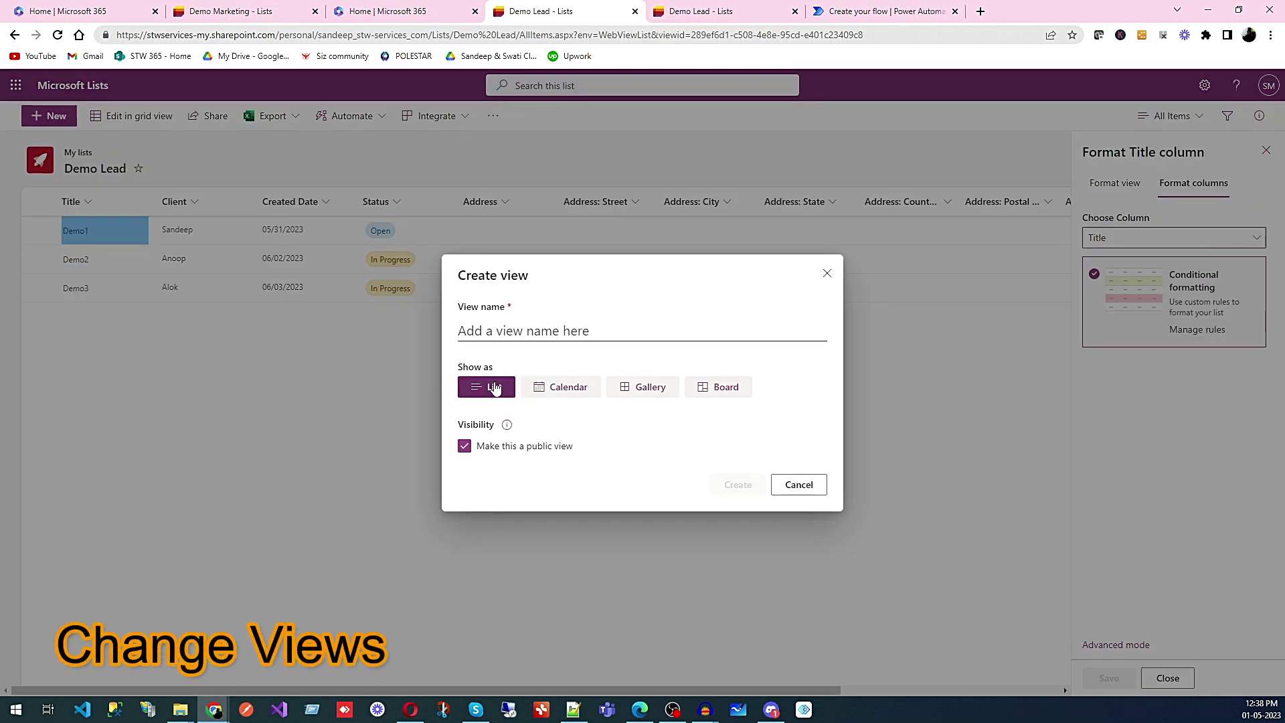
left_click(562, 391)
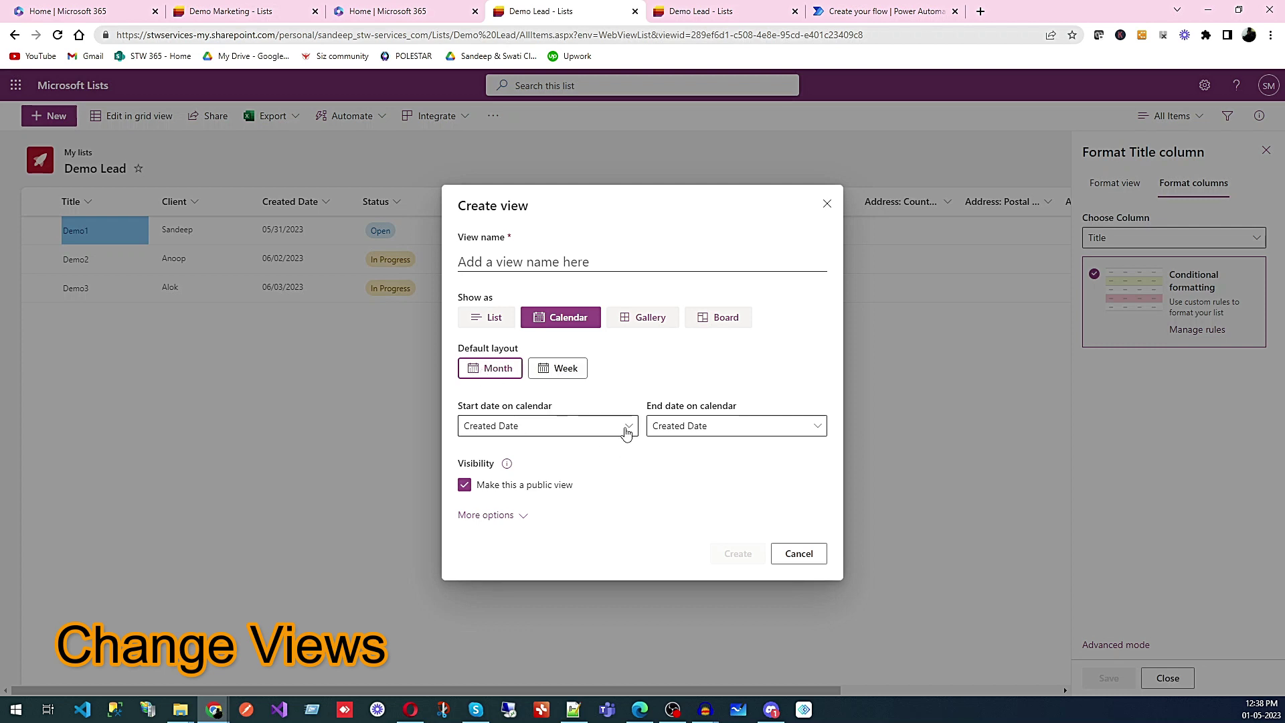
left_click(592, 262)
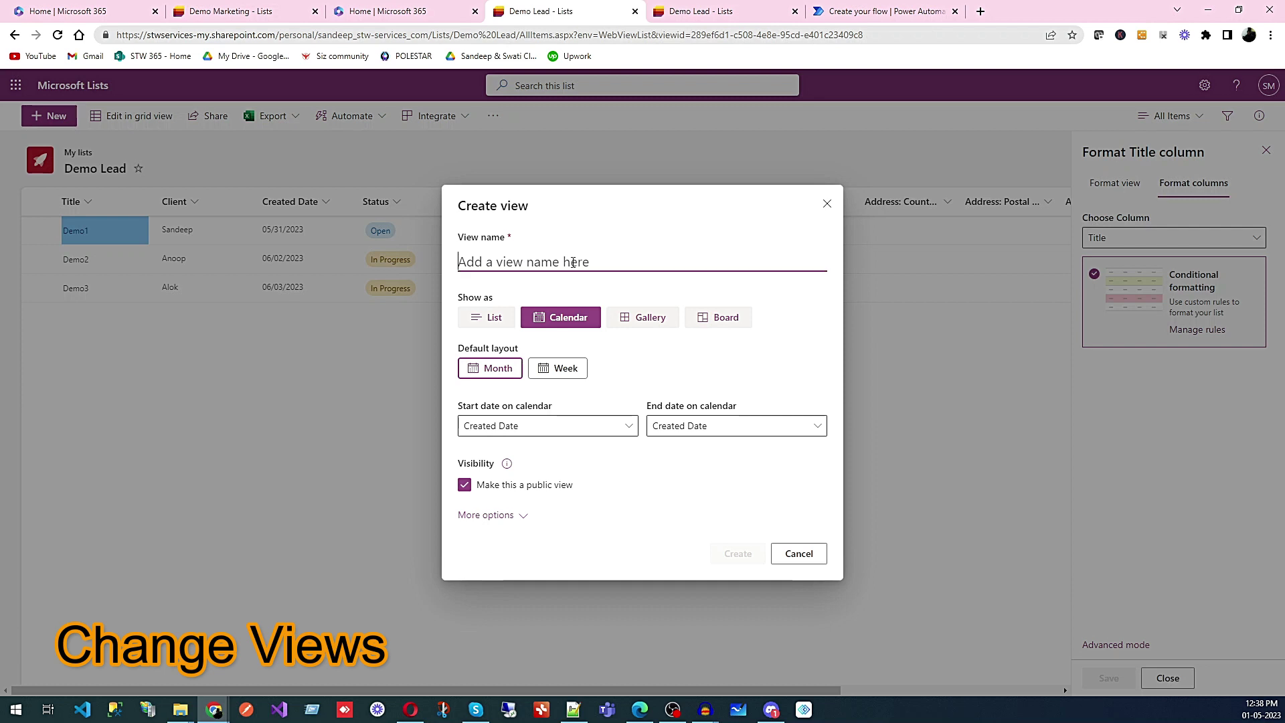
type("Calend")
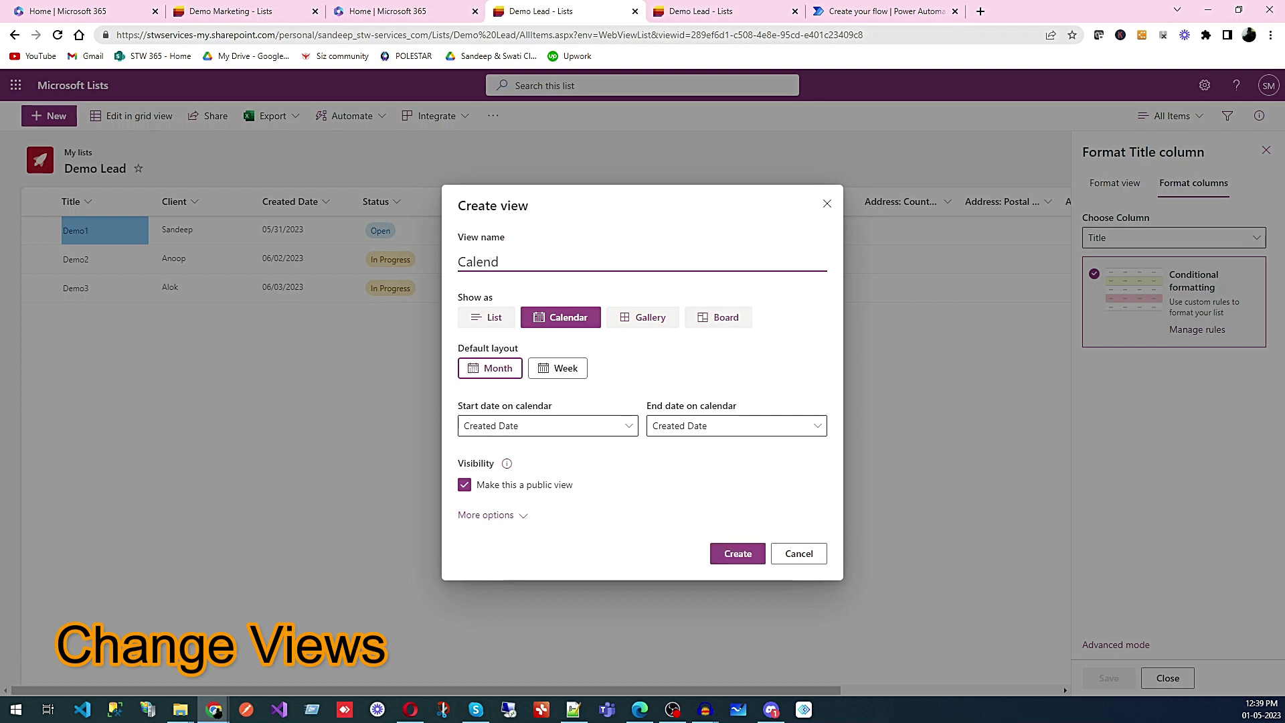
type("ar View")
left_click(725, 554)
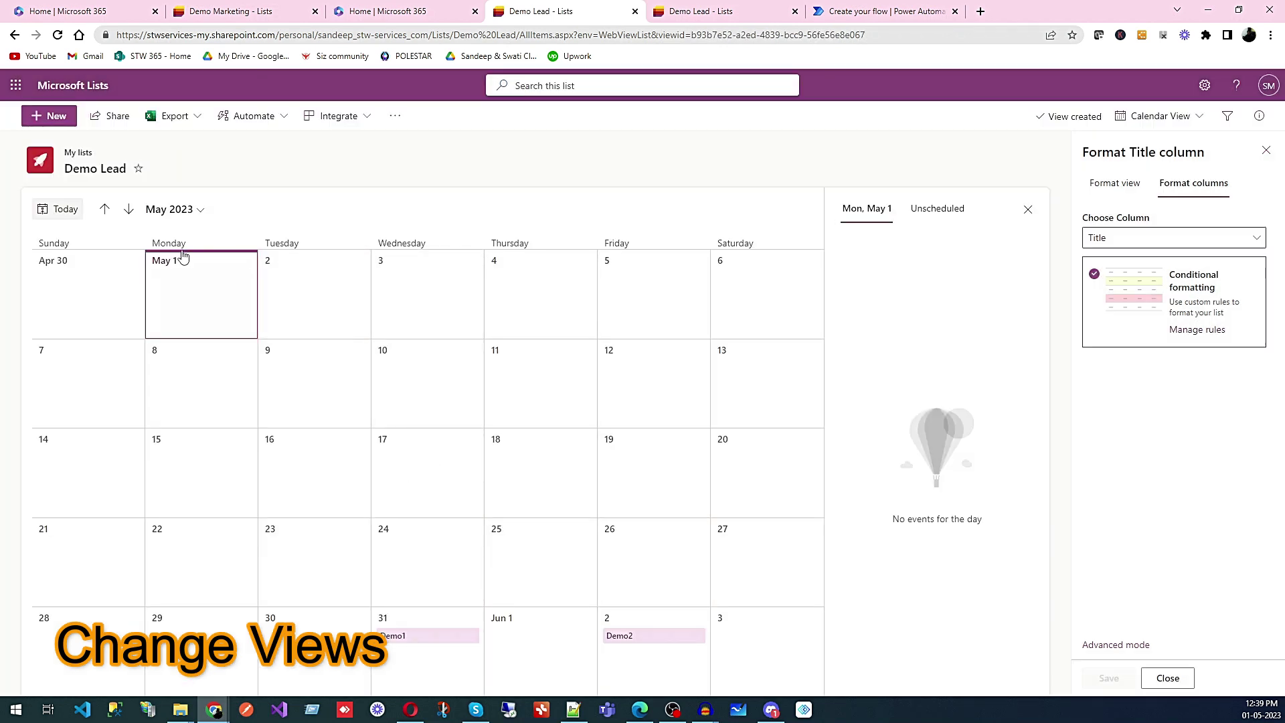
left_click(1196, 120)
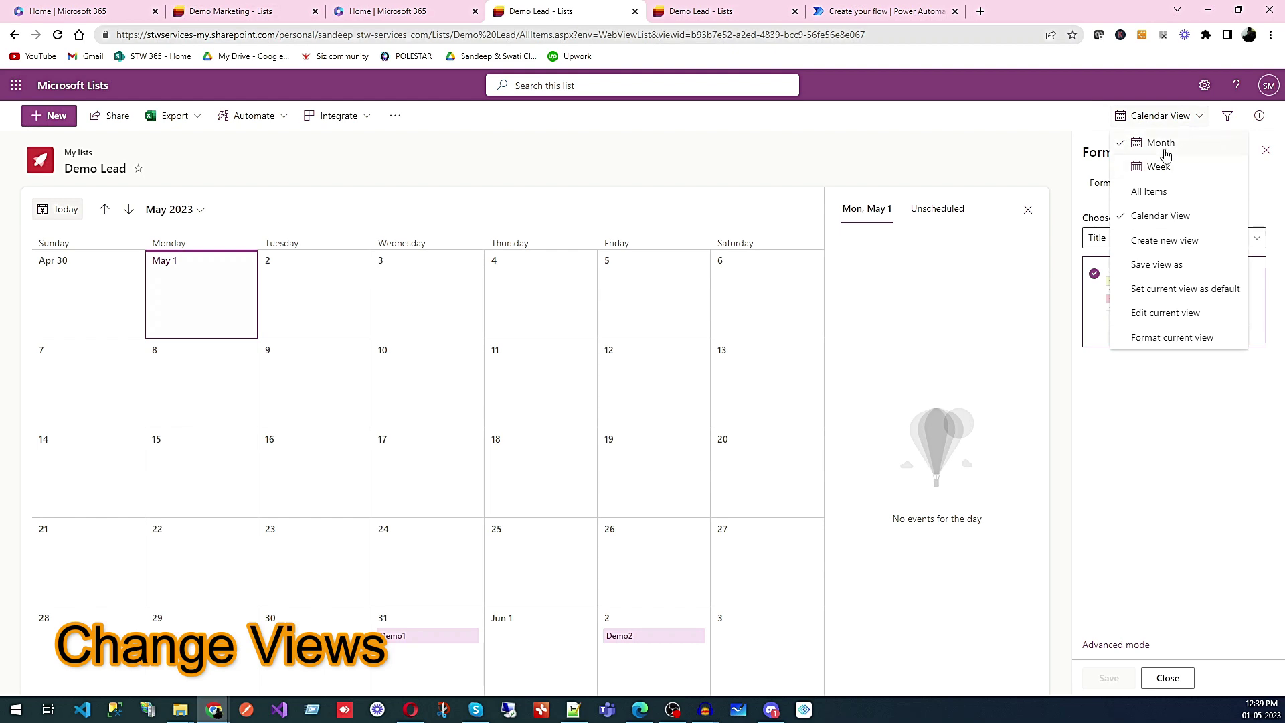
left_click(1146, 167)
left_click(1176, 123)
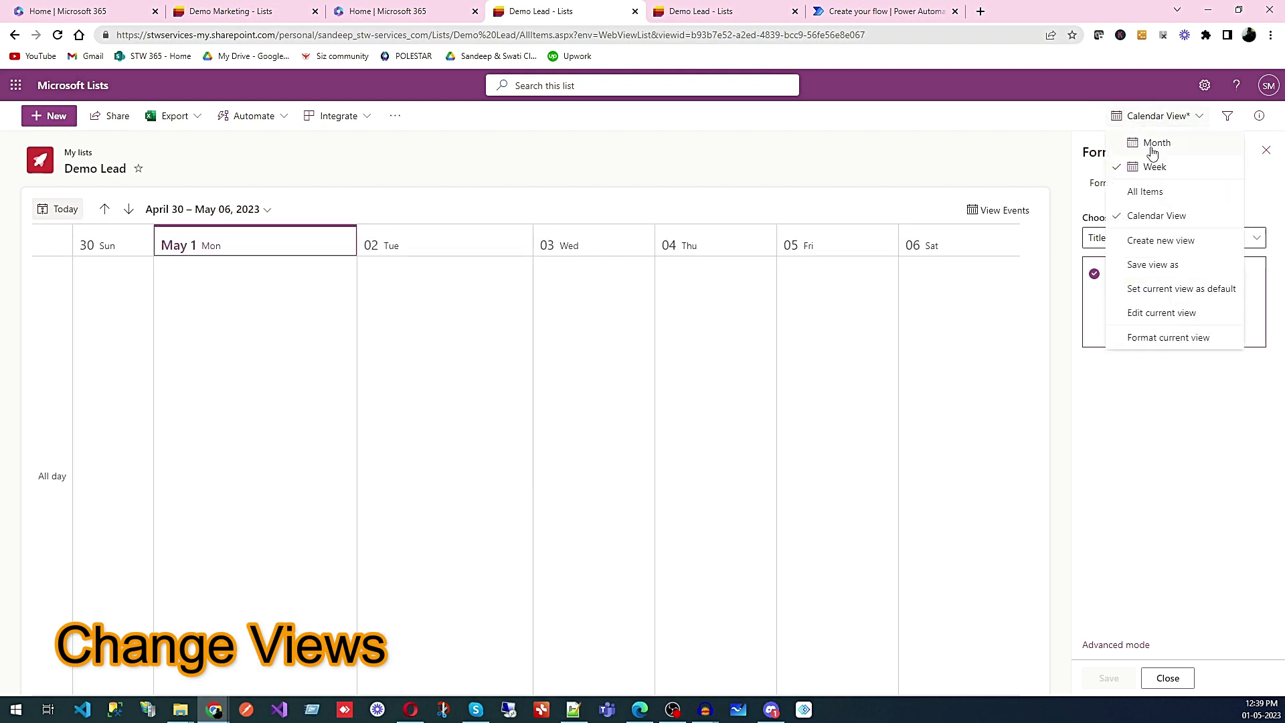
left_click(1153, 148)
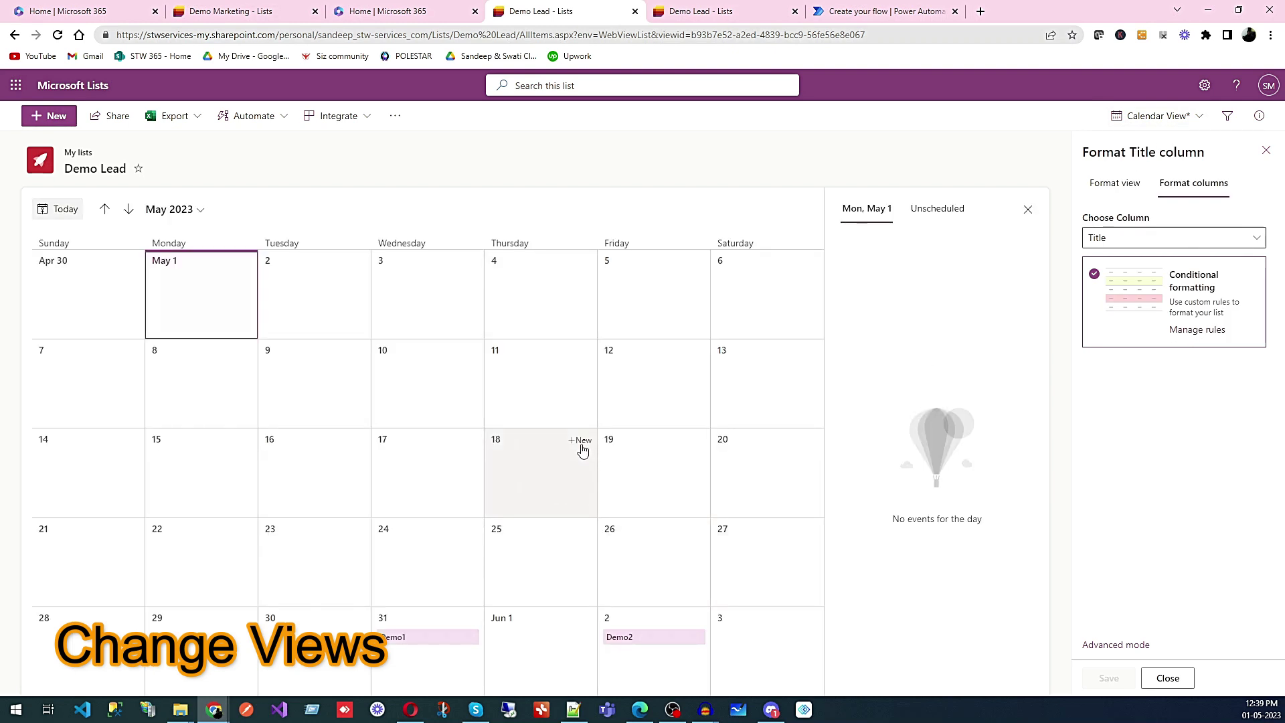
left_click(581, 441)
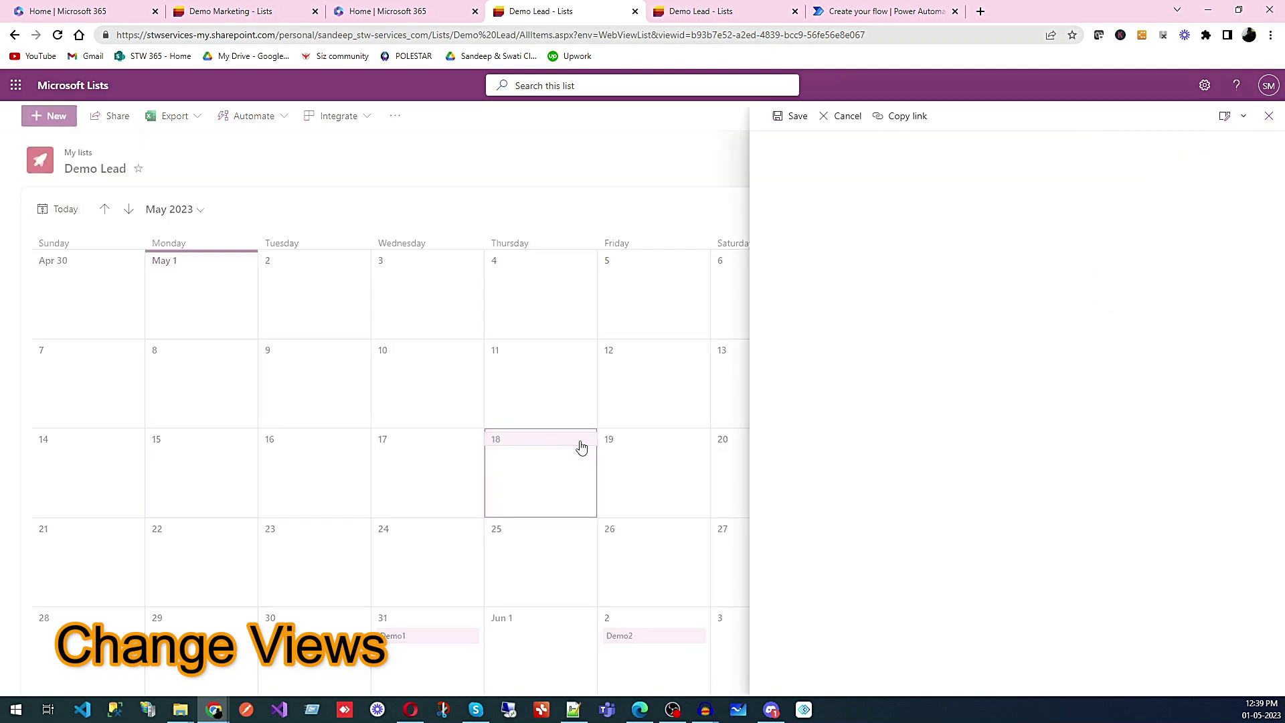
left_click(1268, 116)
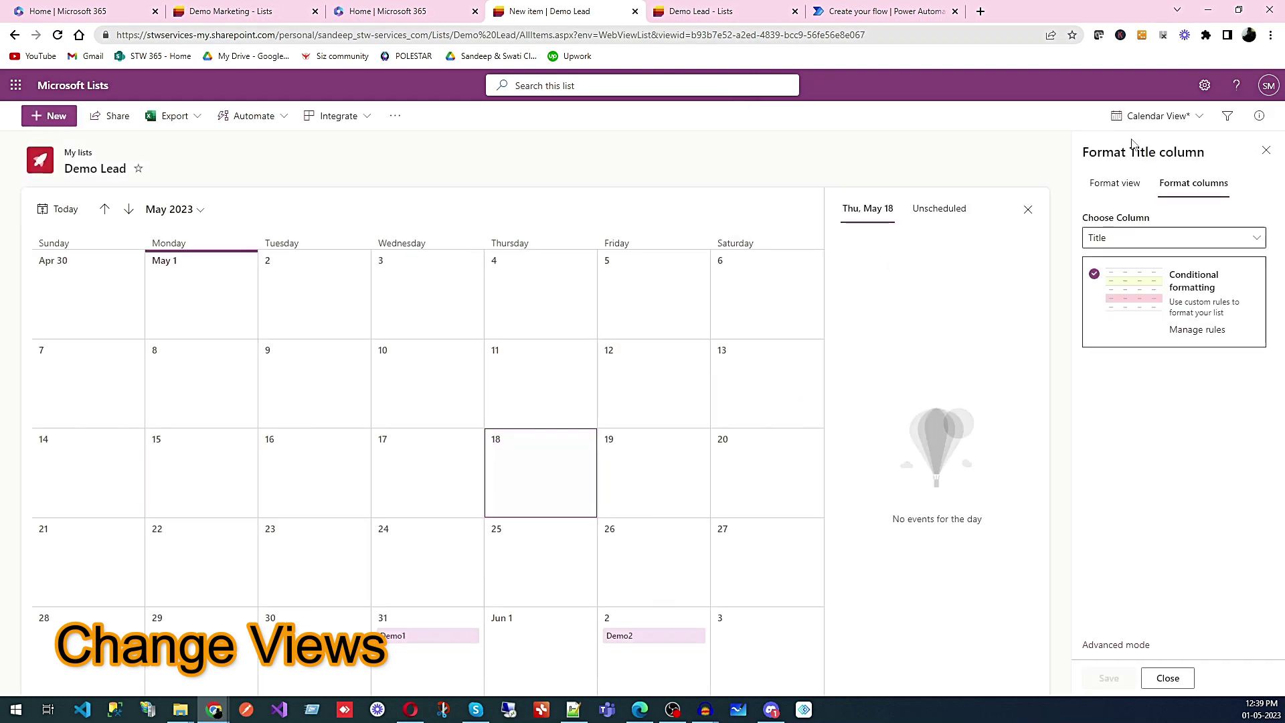
left_click(1198, 119)
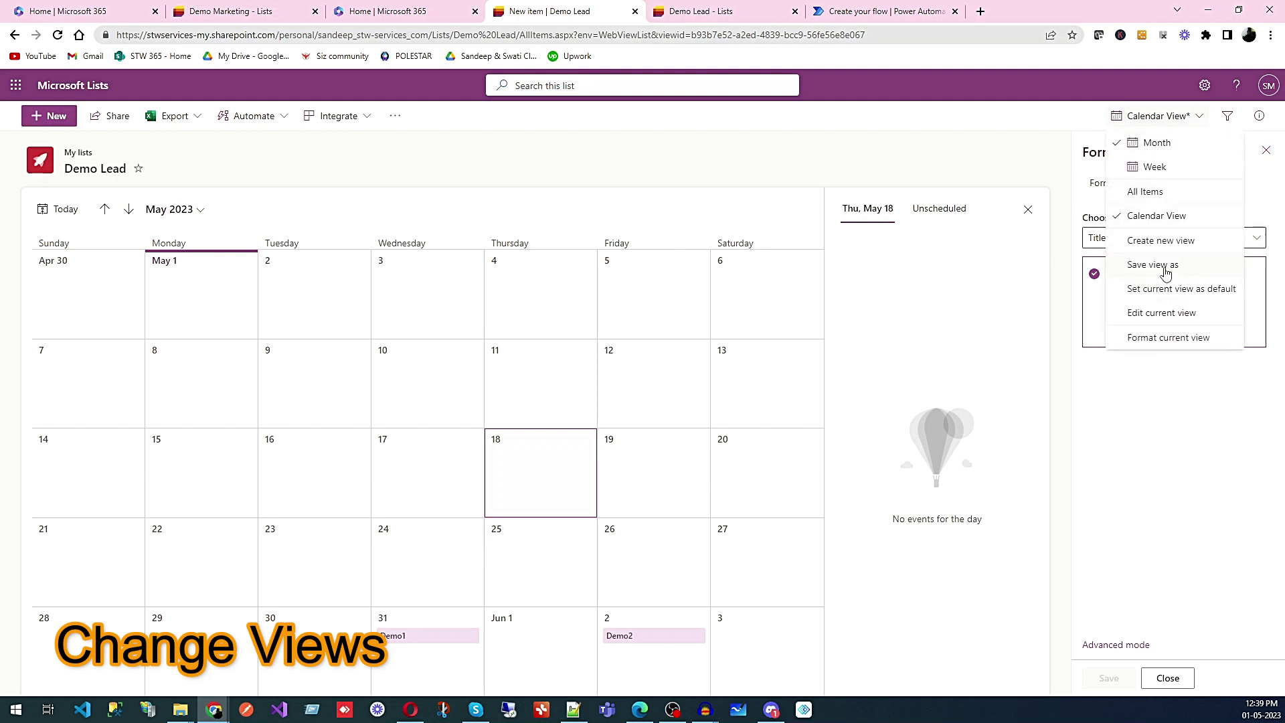
Create a new Gallery-type view named 'Gallery View'.
left_click(1159, 242)
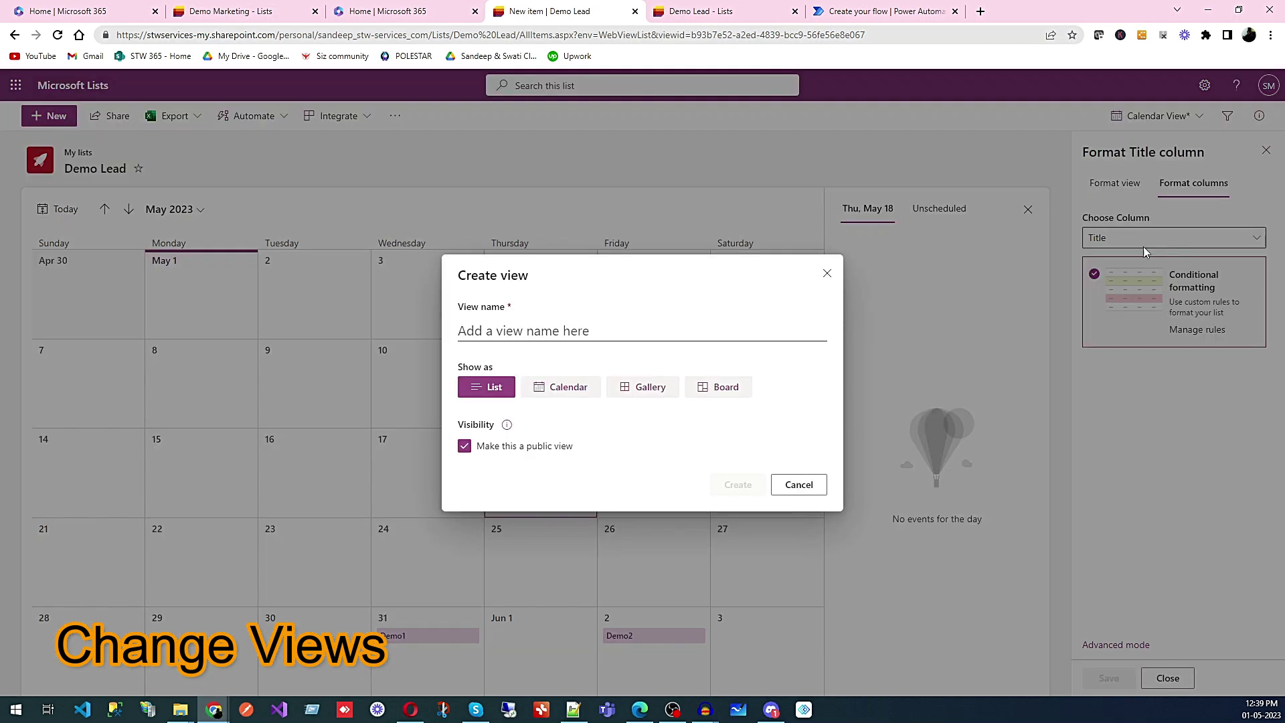
left_click(648, 391)
left_click(510, 337)
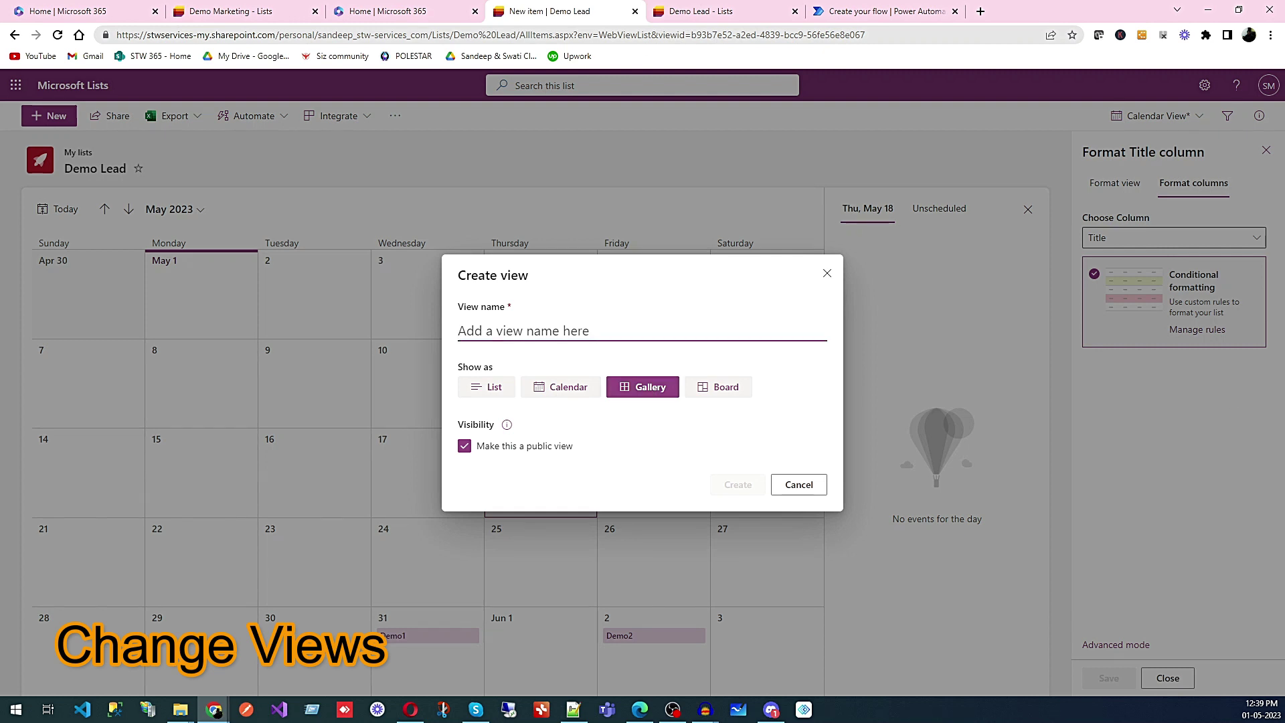
type("Gallar")
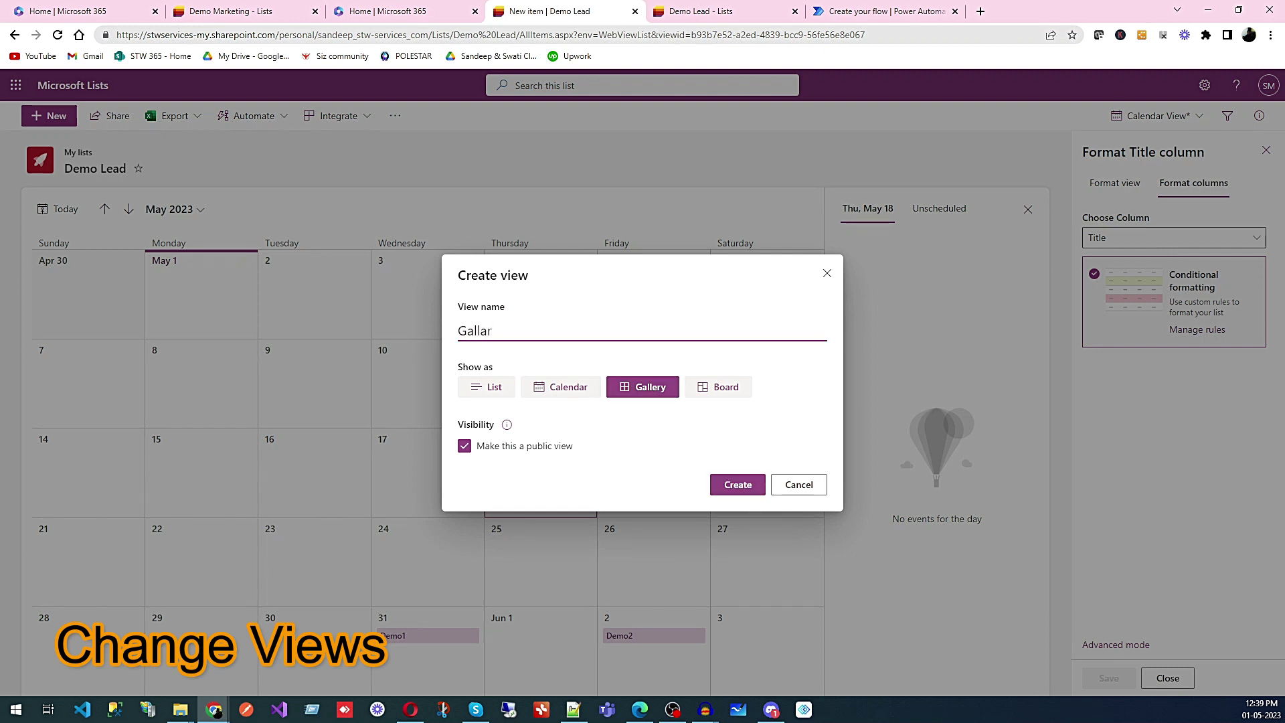
key("BackSpace")
key("BackSpace")
left_click(738, 489)
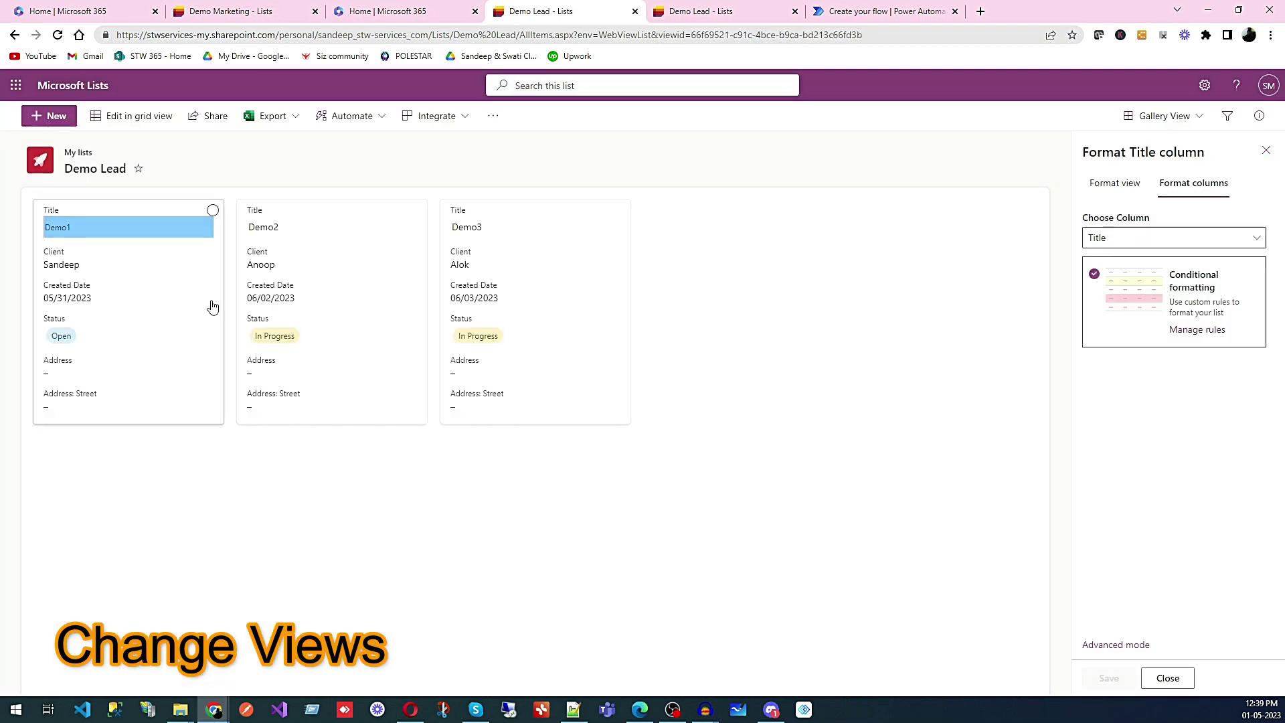
left_click(1190, 127)
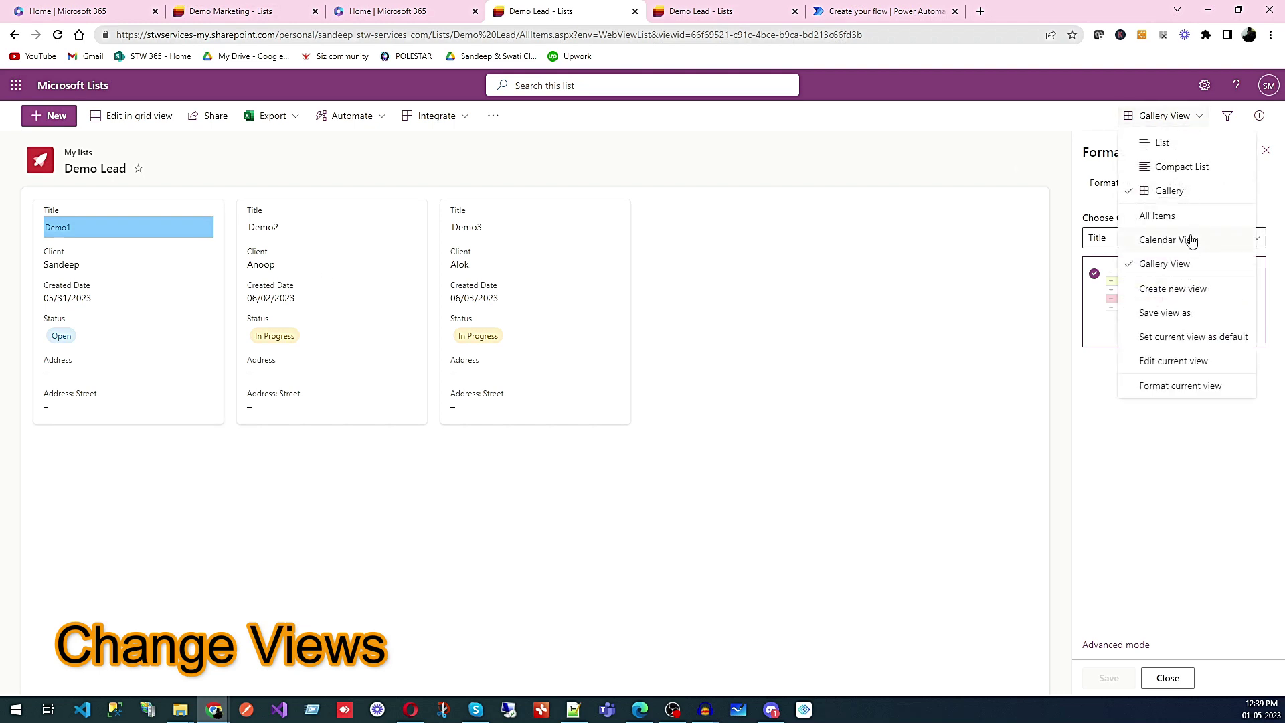
Create a Board-type view named 'Board View' organized by the Status column.
left_click(1190, 289)
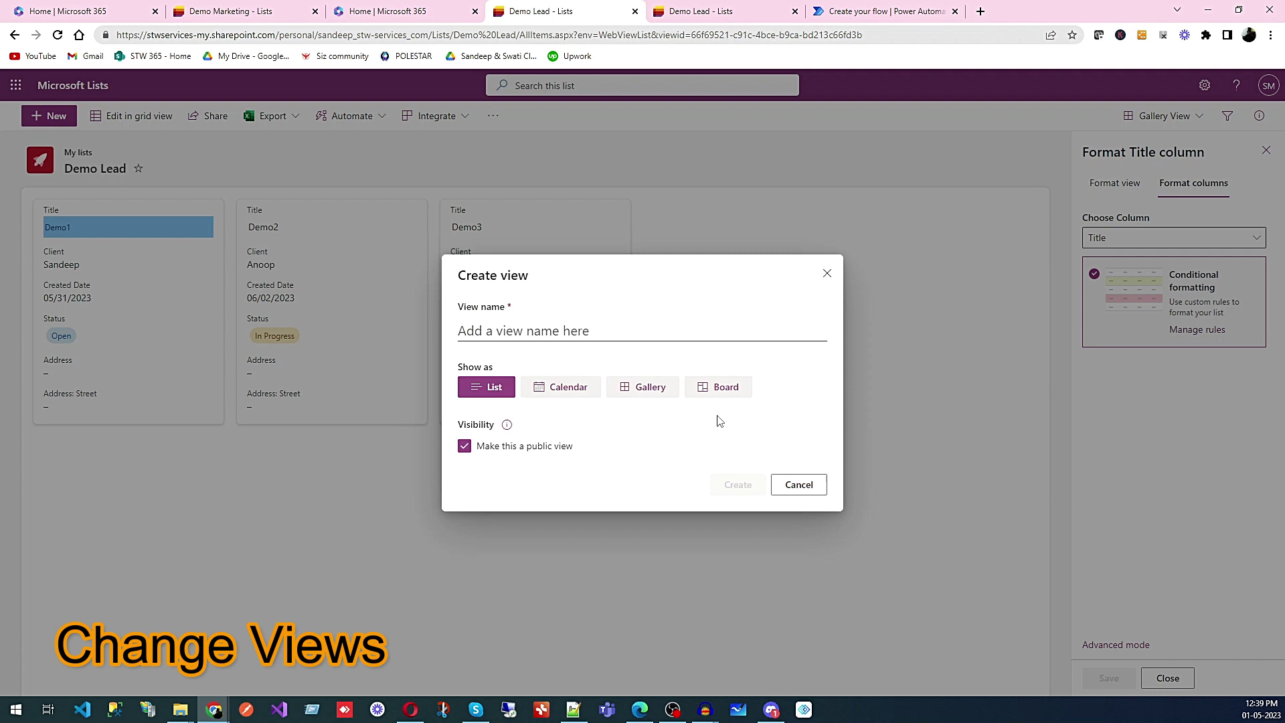
left_click(728, 388)
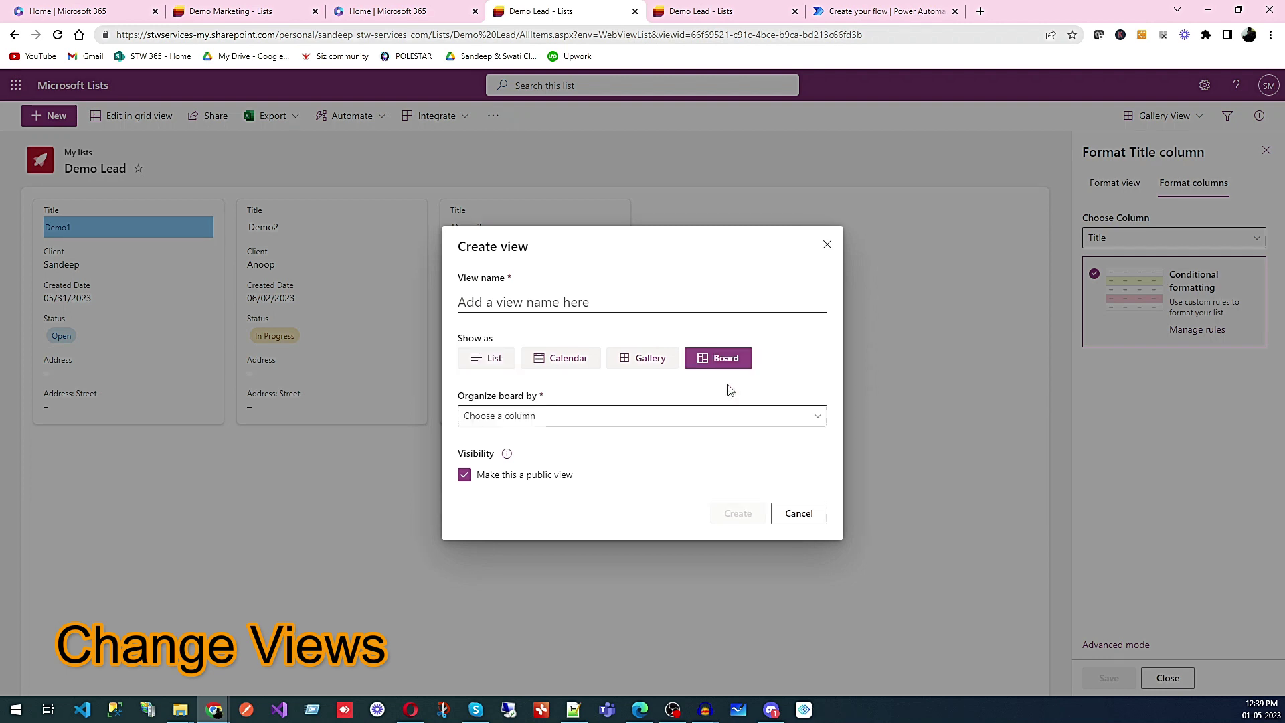
left_click(574, 416)
left_click(530, 458)
left_click(508, 298)
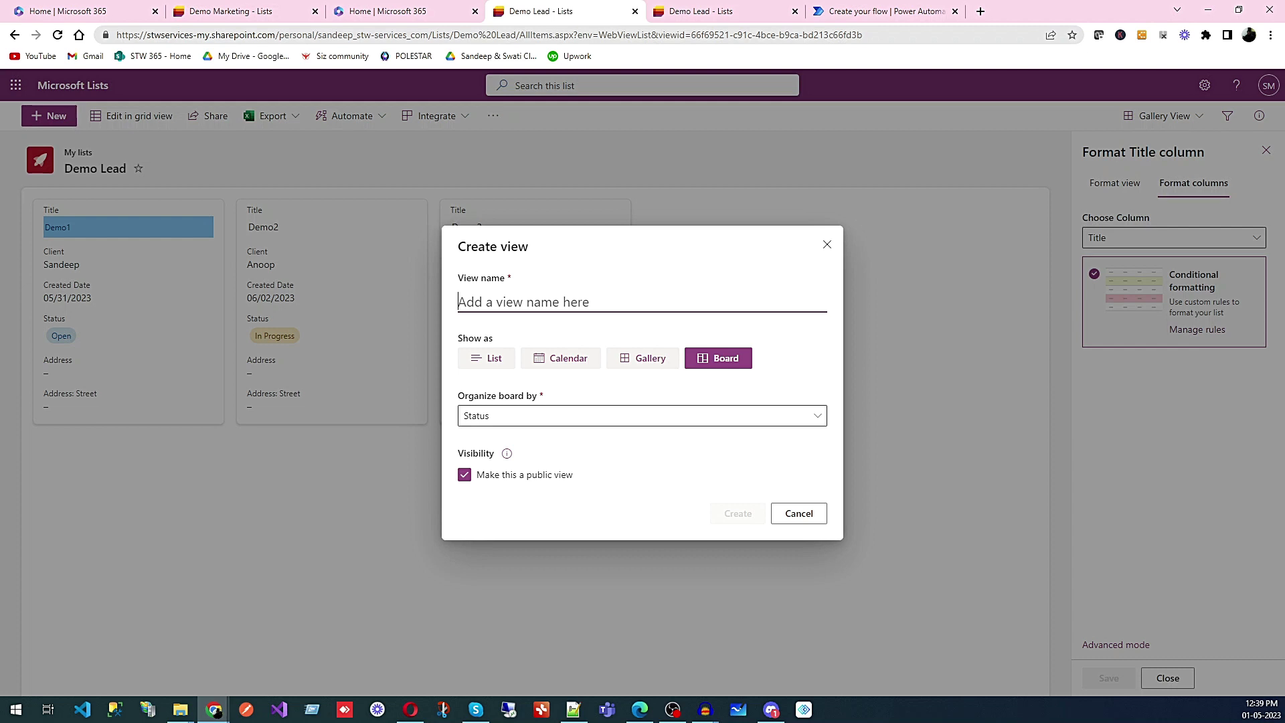
type("Board View")
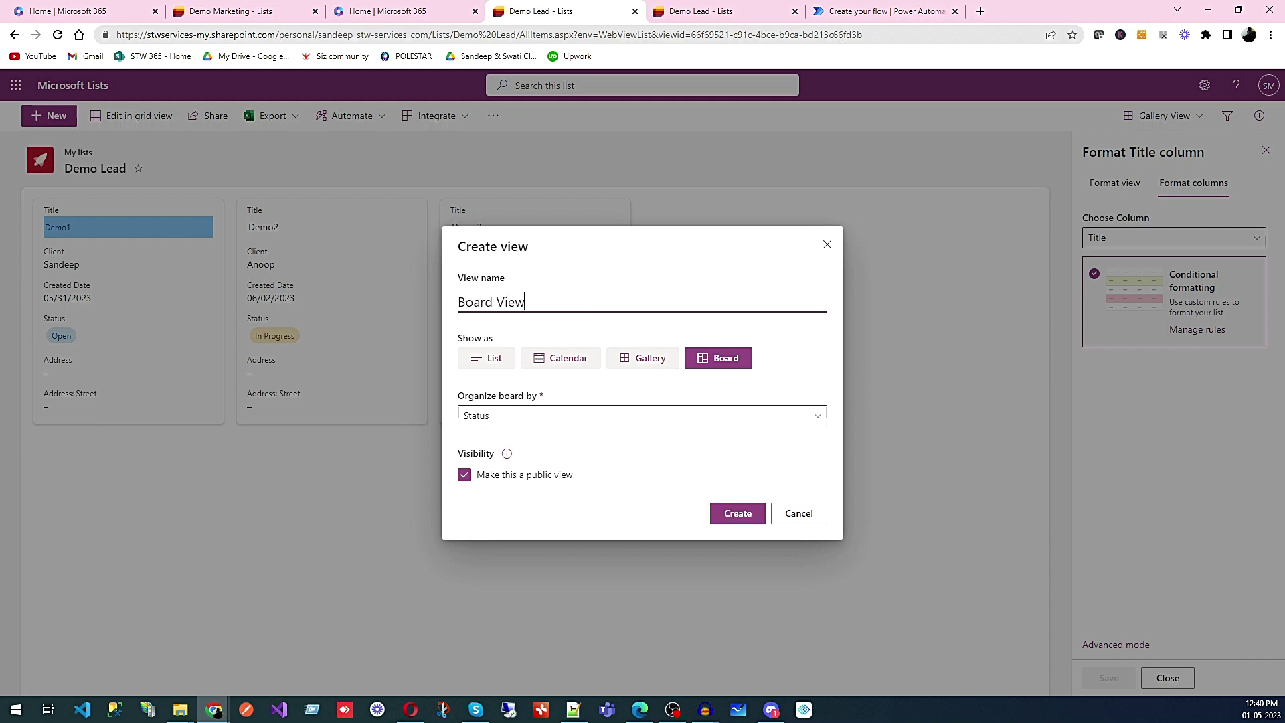
left_click(738, 514)
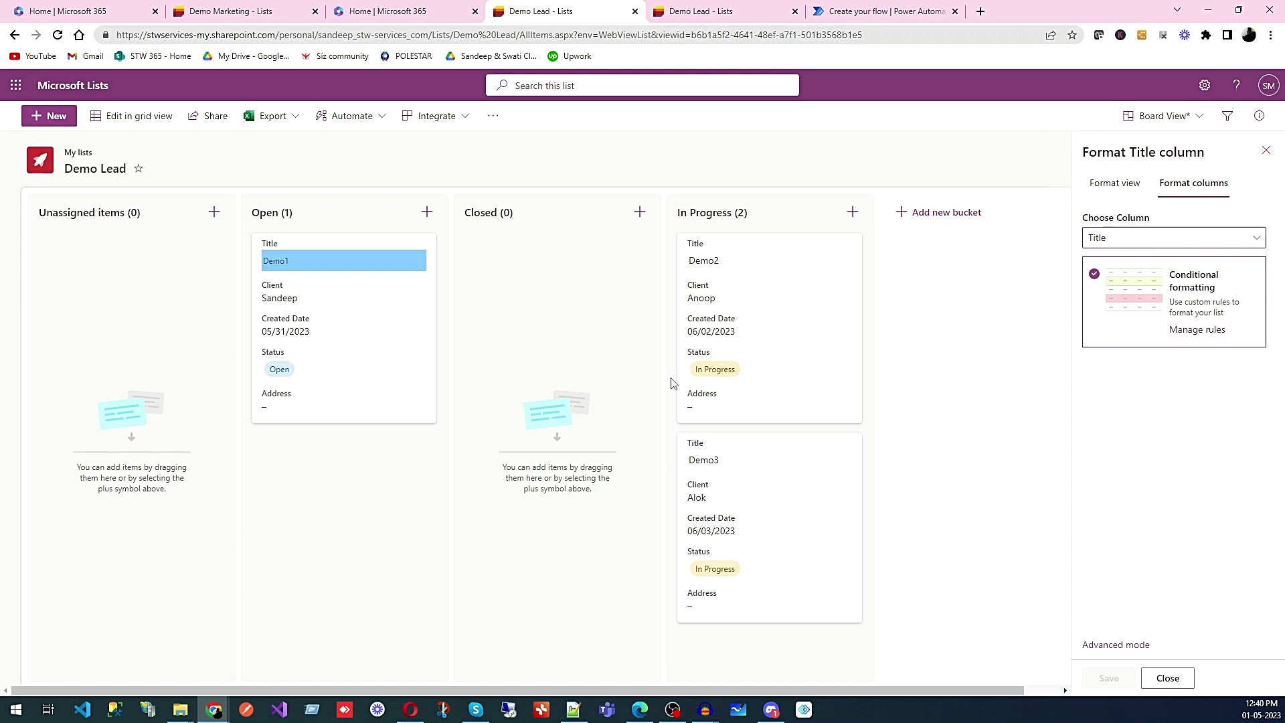
Drag Demo1 and Demo2 into Closed and Demo3 into Open, then close the formatting pane.
left_click_drag(751, 329, 582, 338)
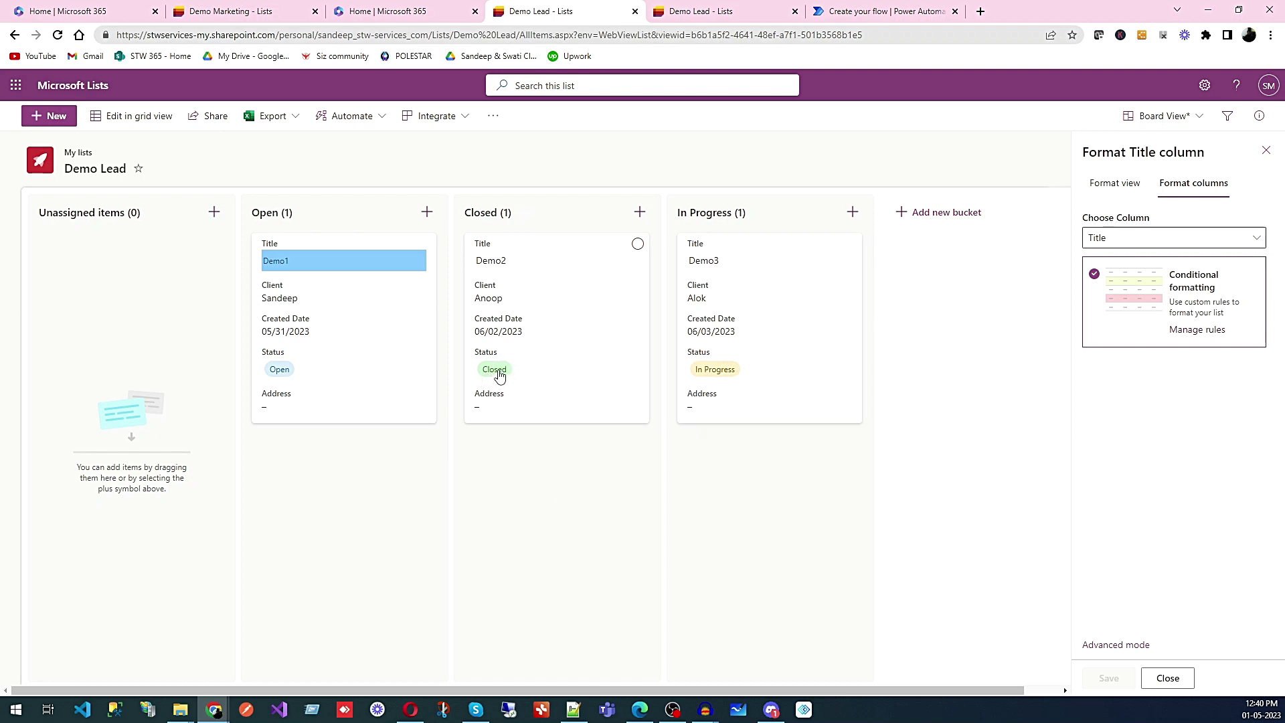
left_click_drag(770, 335, 435, 435)
left_click_drag(380, 355, 809, 401)
left_click_drag(825, 358, 627, 561)
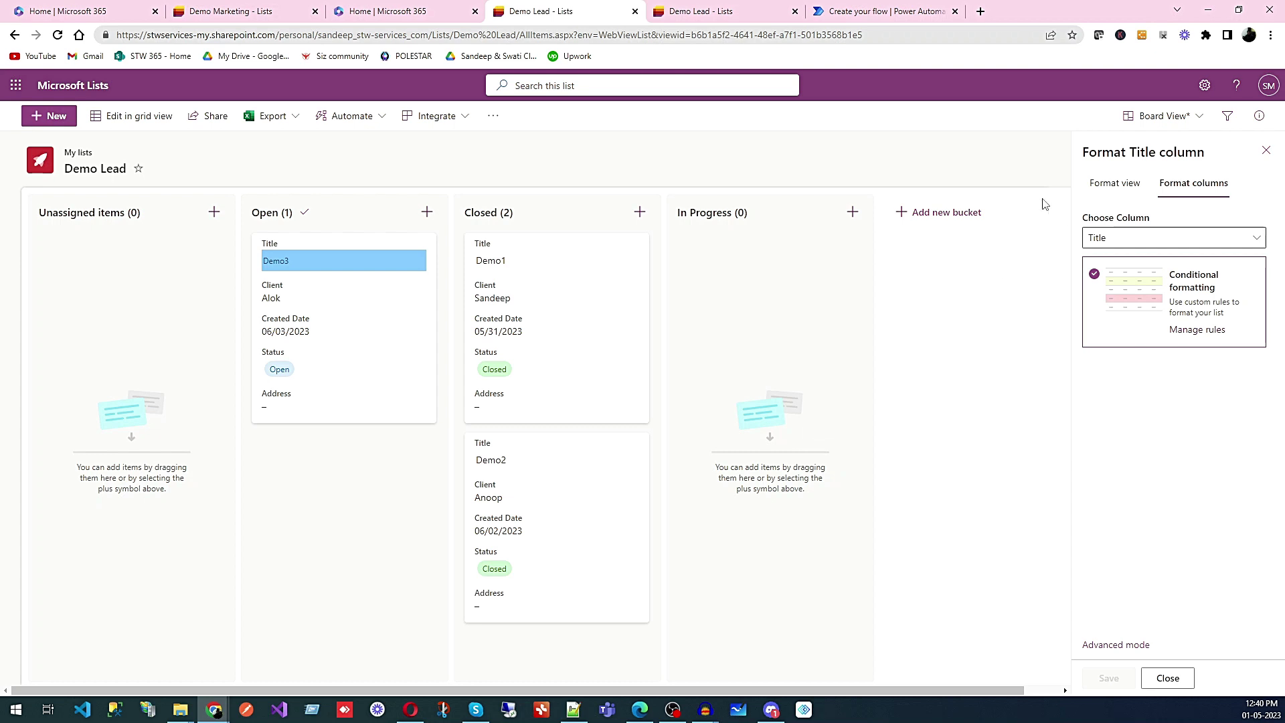
left_click(1264, 155)
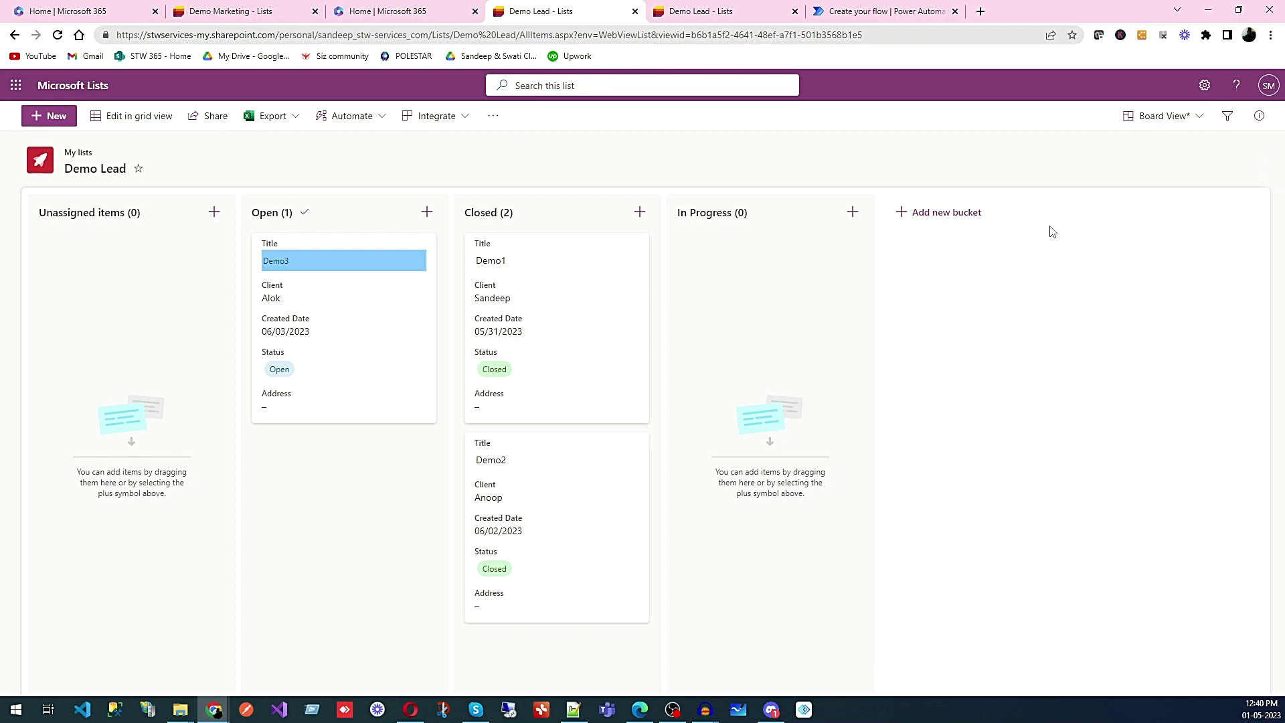
Filter the board by Title to show only Demo1 and Demo2.
left_click(1227, 116)
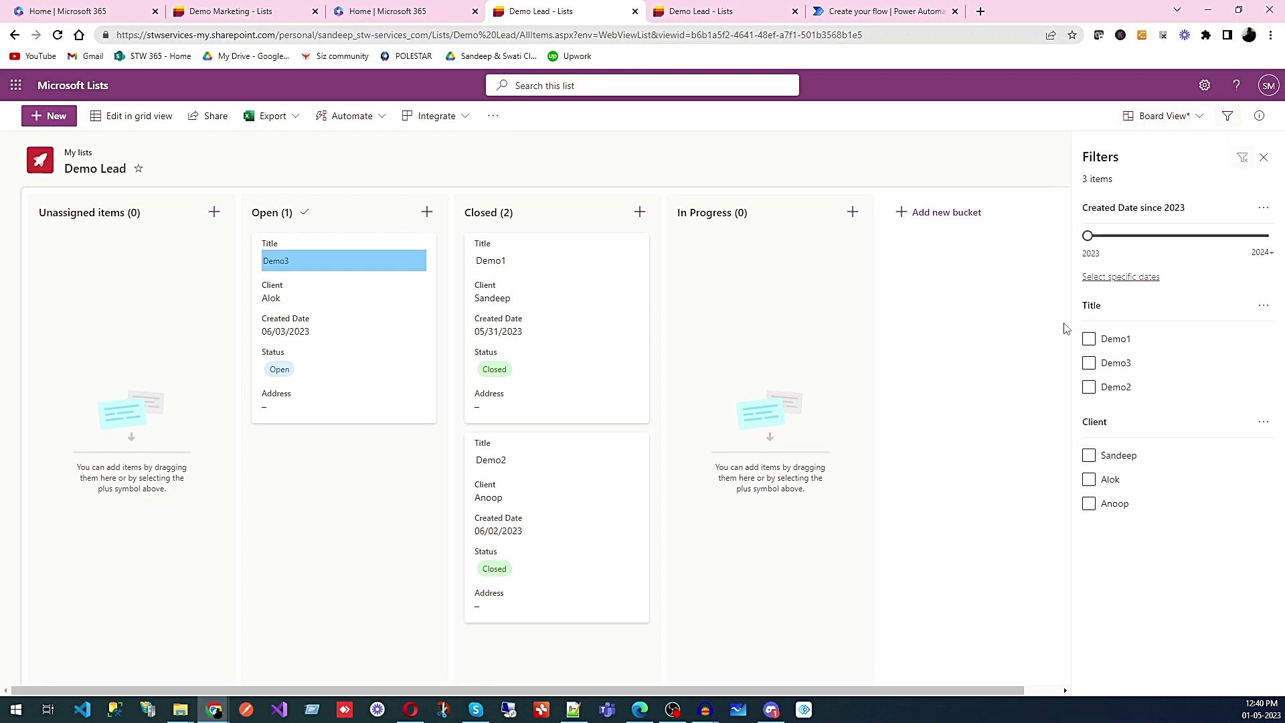
left_click(1117, 337)
left_click(1117, 361)
left_click(1117, 388)
left_click(1118, 365)
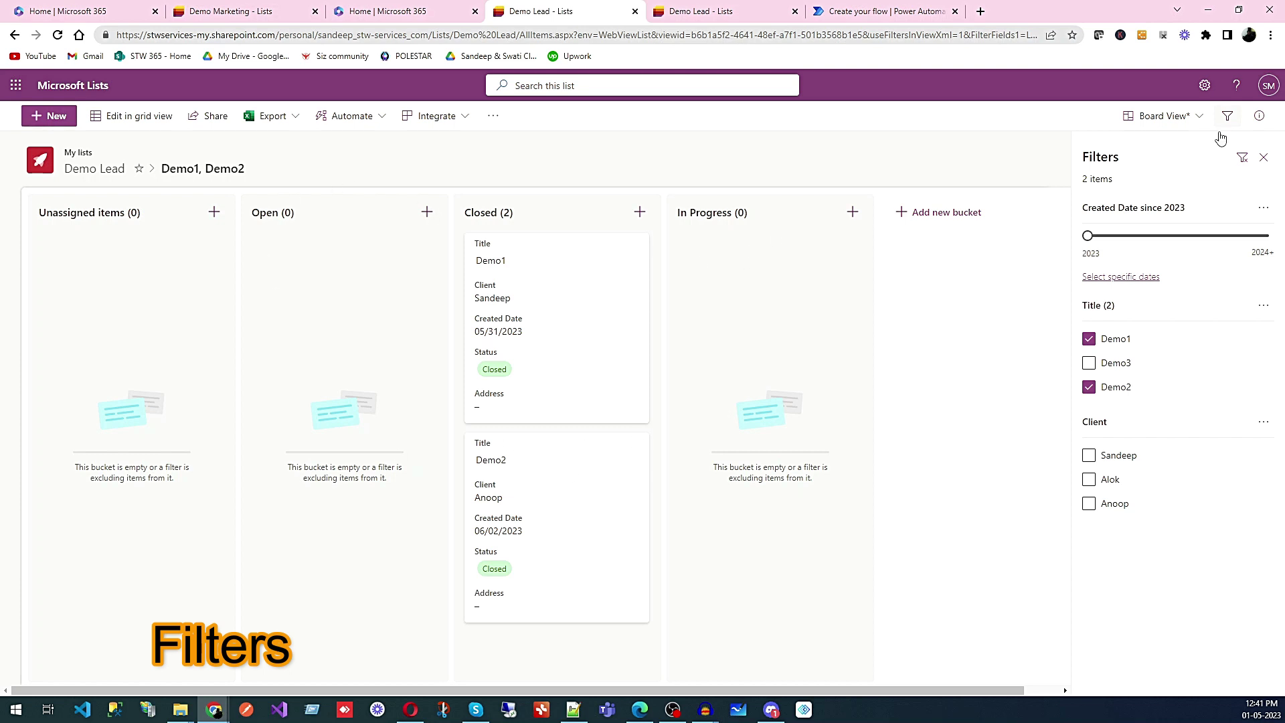
left_click(1263, 159)
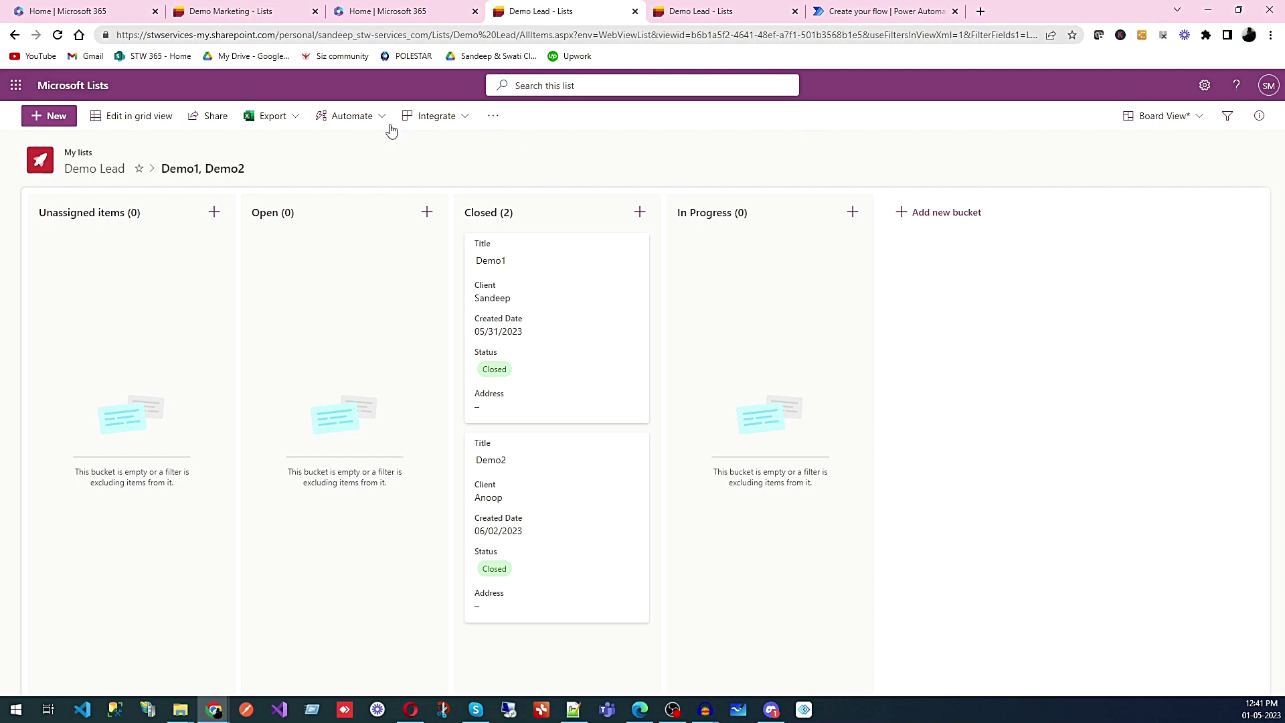
Switch from Board View to the All Items view.
left_click(1163, 120)
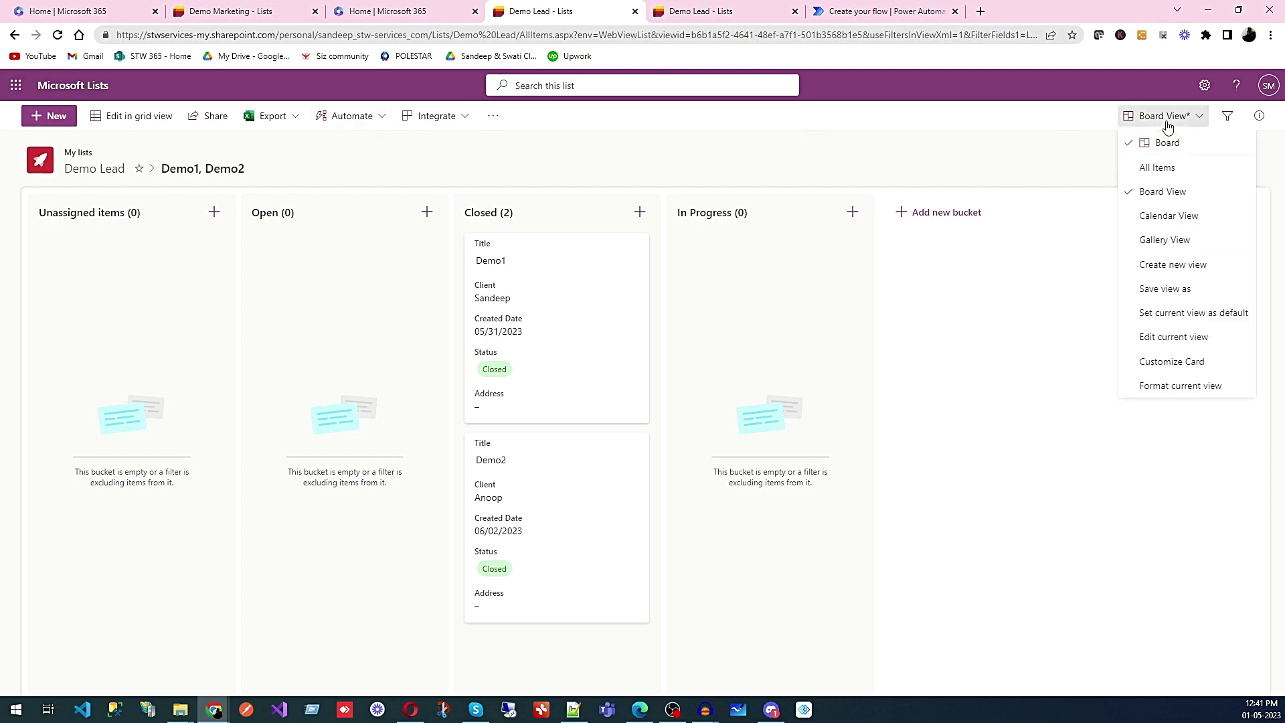
left_click(1157, 167)
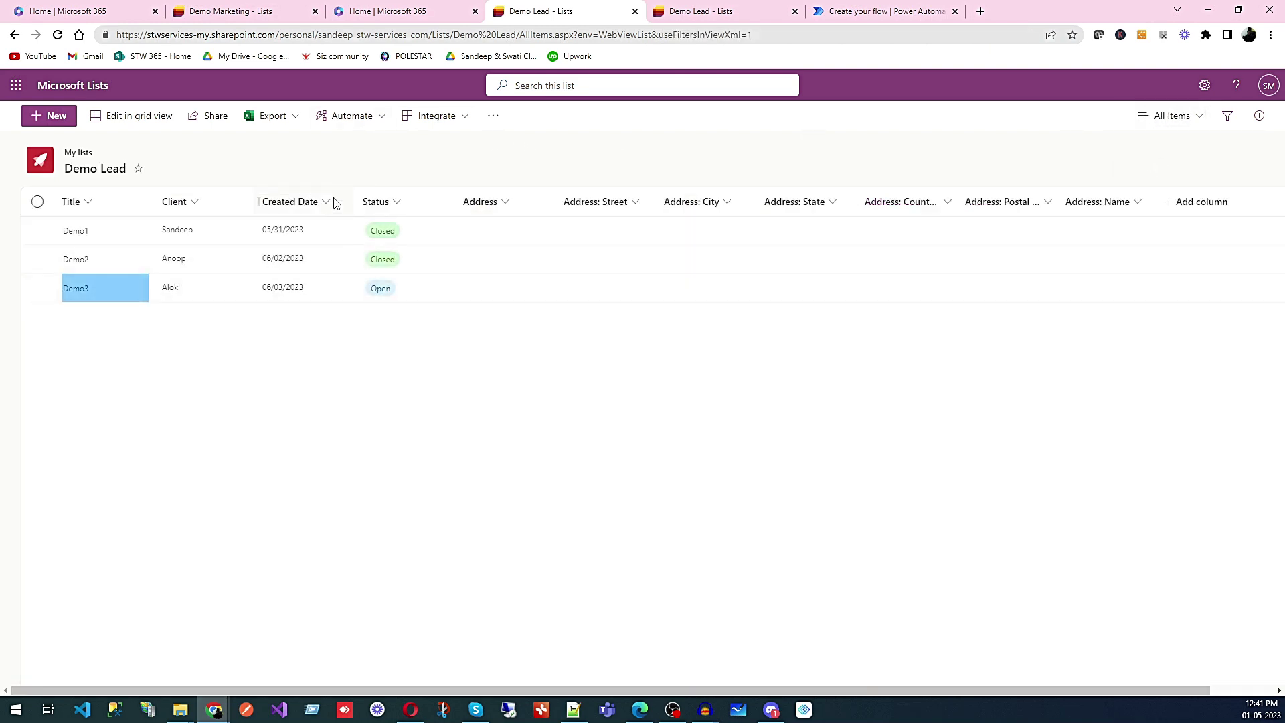
Start a new list rule triggered when a new item is created.
left_click(360, 120)
mouse_move(366, 151)
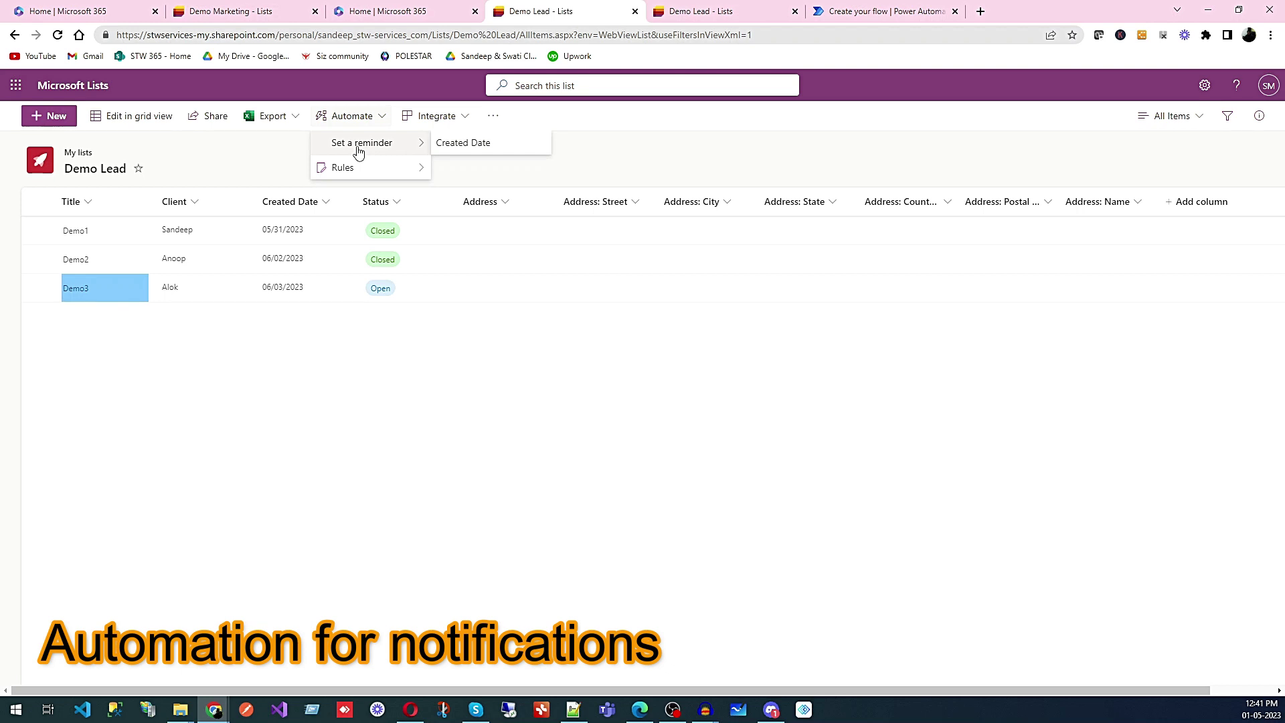
mouse_move(349, 173)
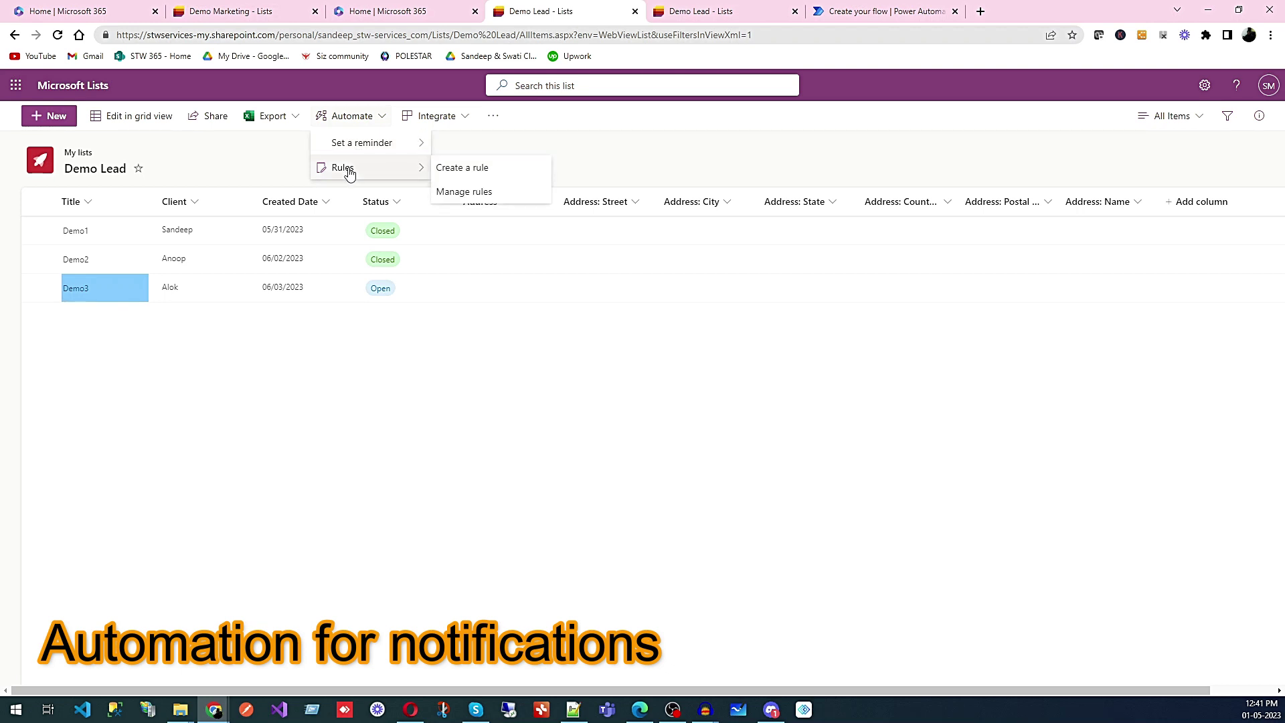
left_click(466, 174)
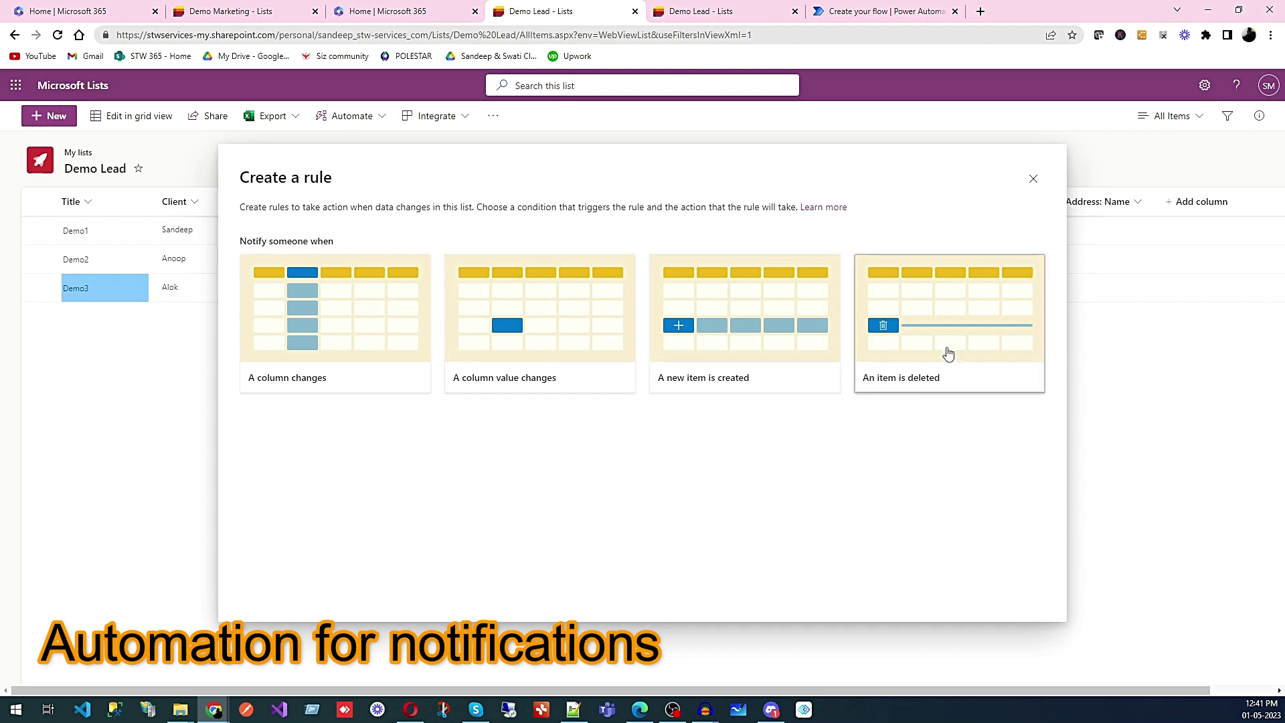
left_click(717, 383)
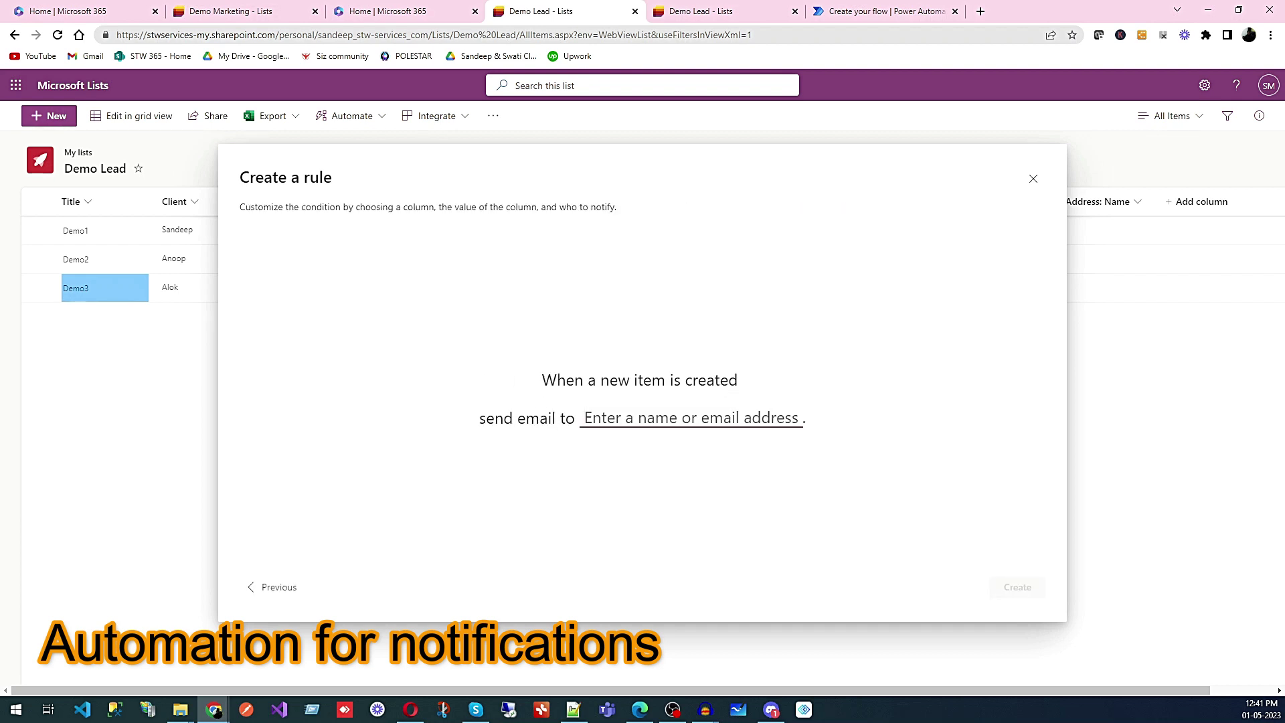
Add two people as email recipients, create the rule, and close Manage rules.
type("sandeep")
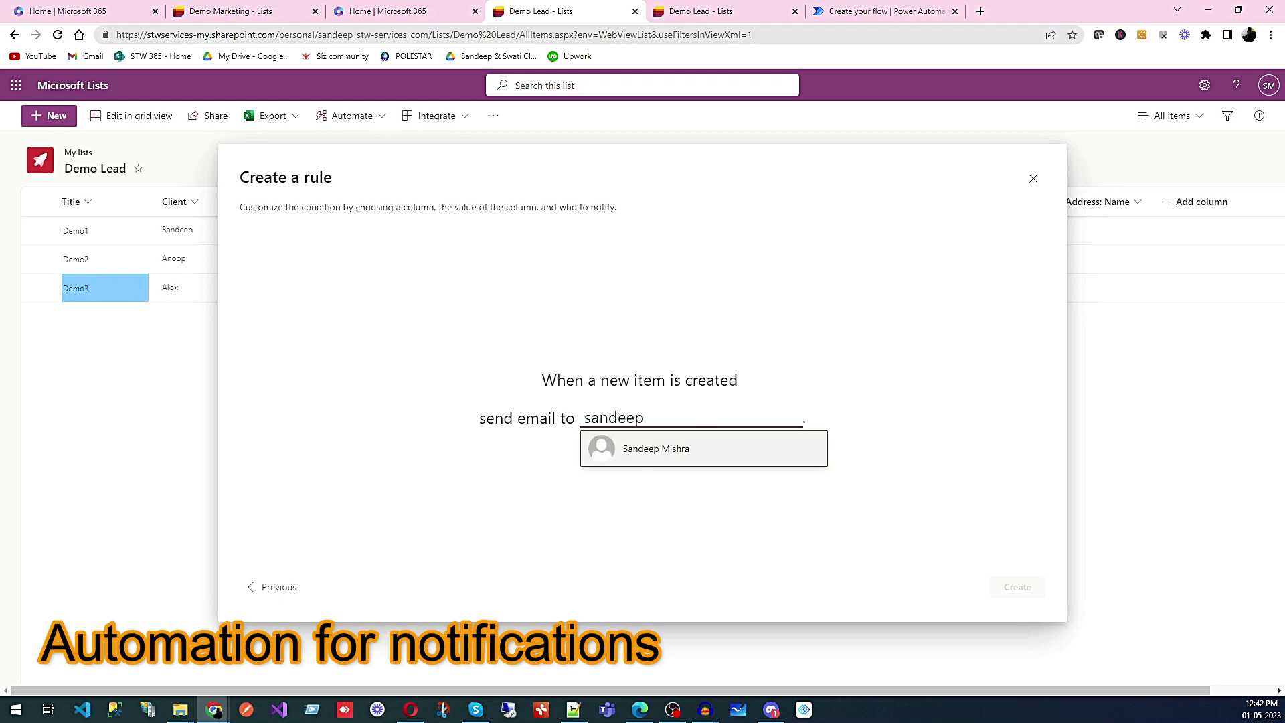
left_click(737, 458)
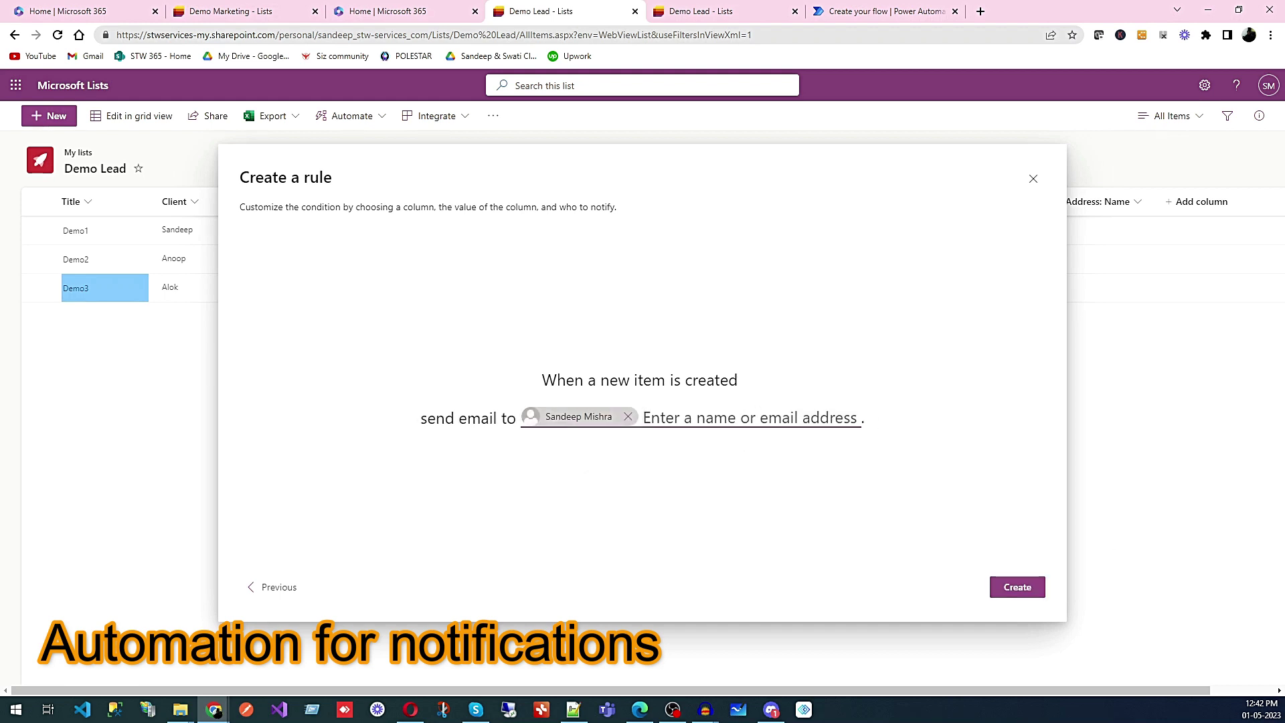
type("anoop")
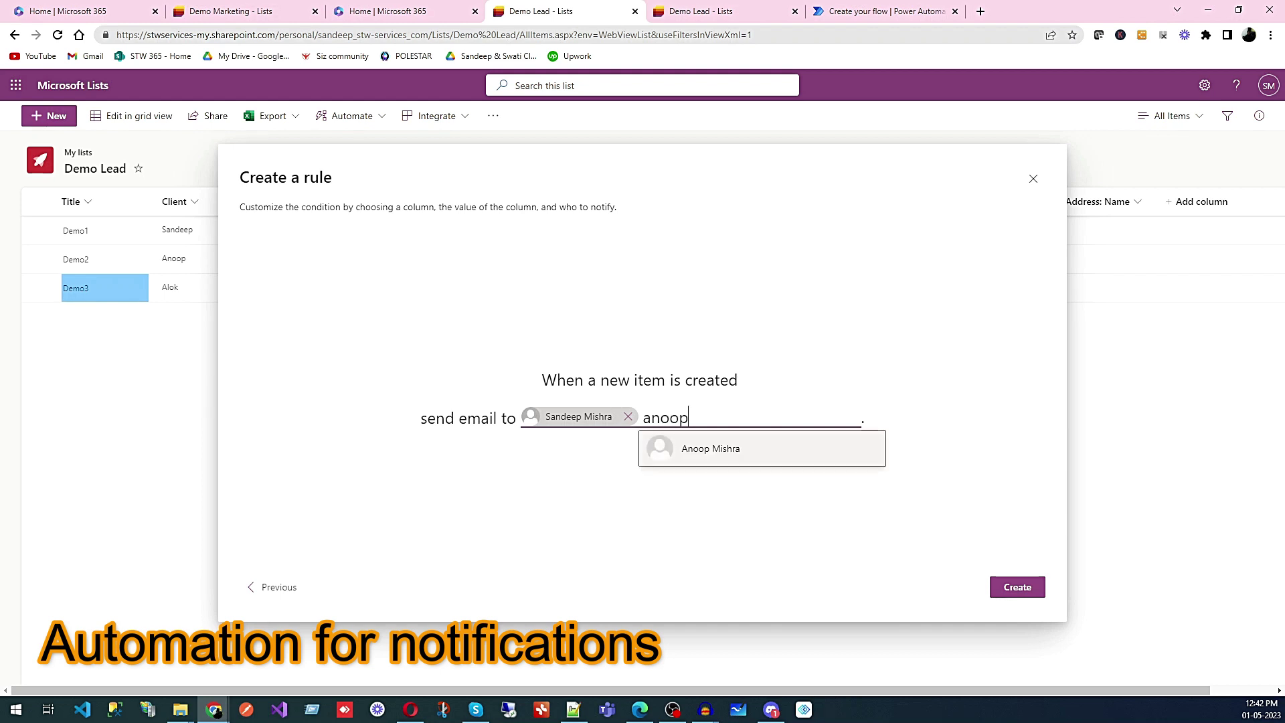
left_click(718, 455)
left_click(1022, 589)
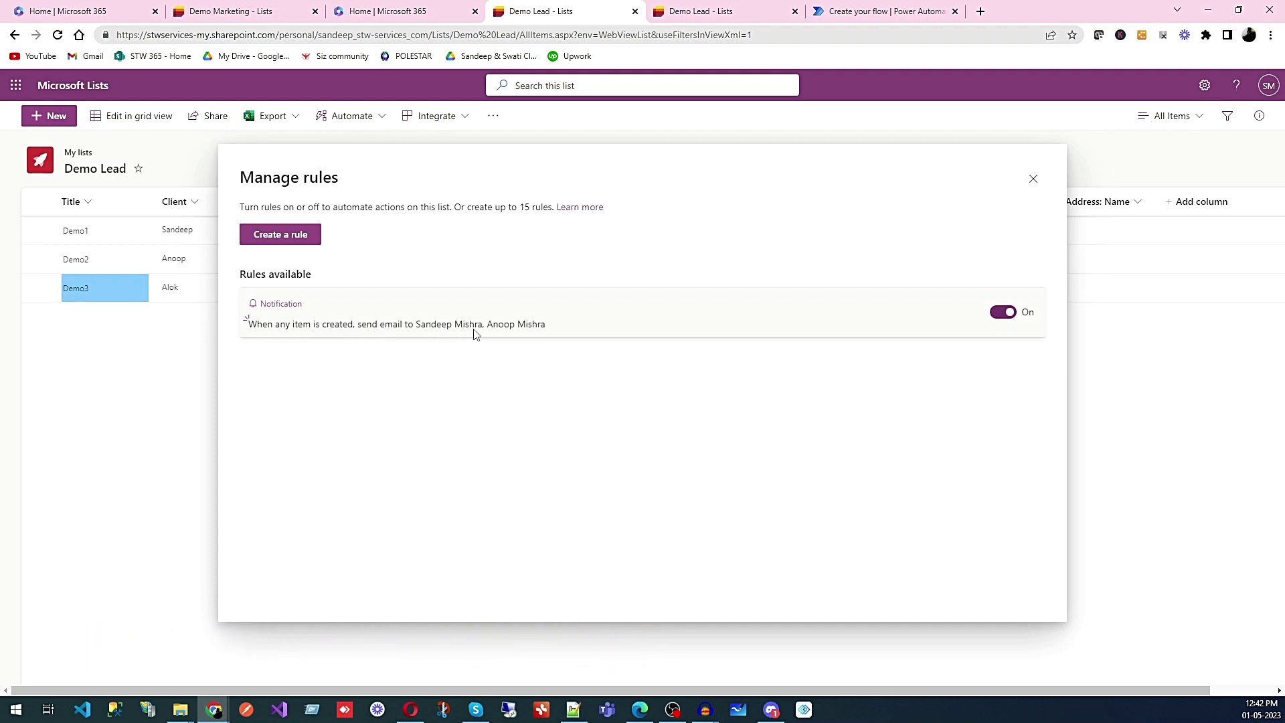
left_click(1032, 178)
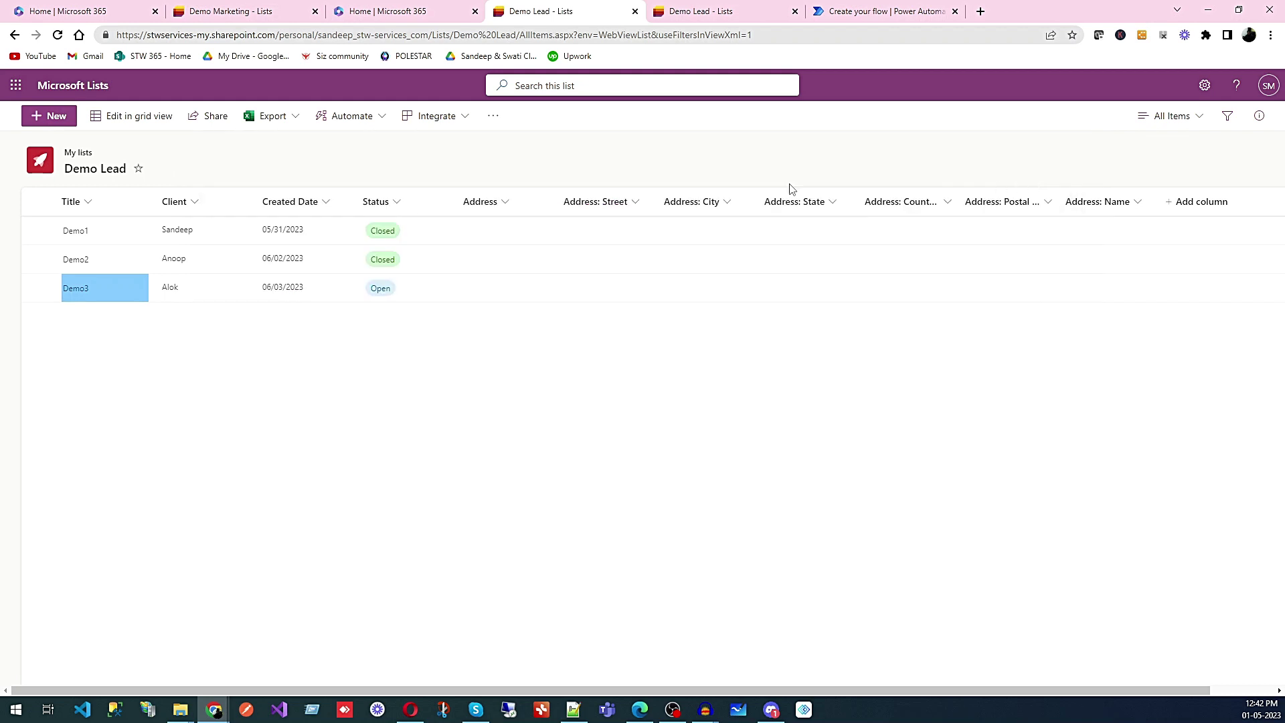
Save a new item 'Notify me when item created' with a client and date 6/2/2023, then switch to Outlook.
left_click(56, 119)
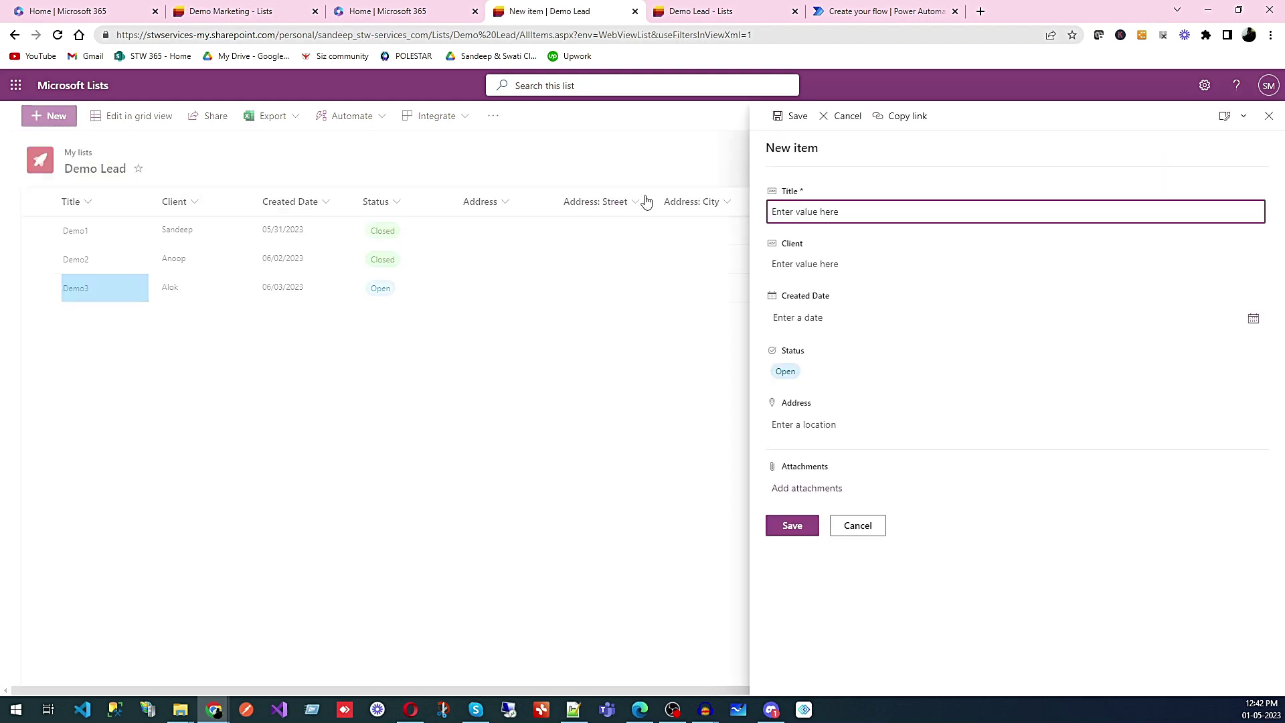
type("Notif")
left_click(797, 266)
type("sa")
left_click(836, 319)
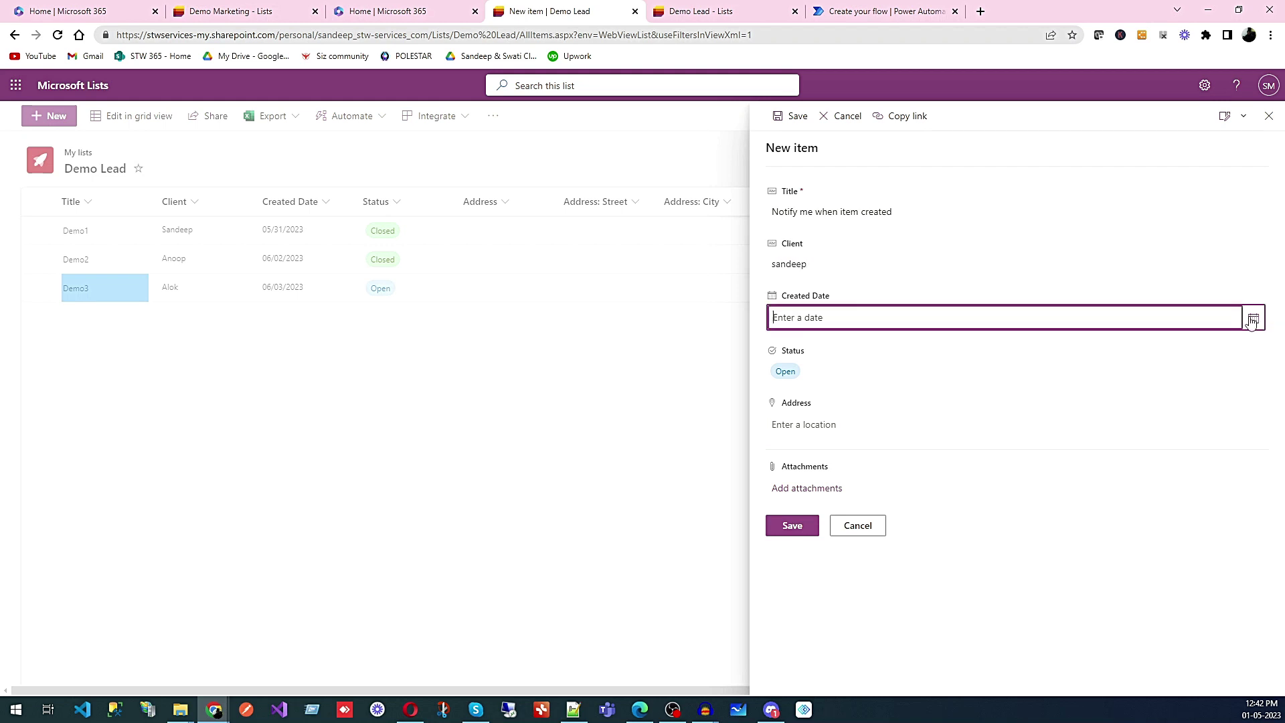
left_click(1222, 326)
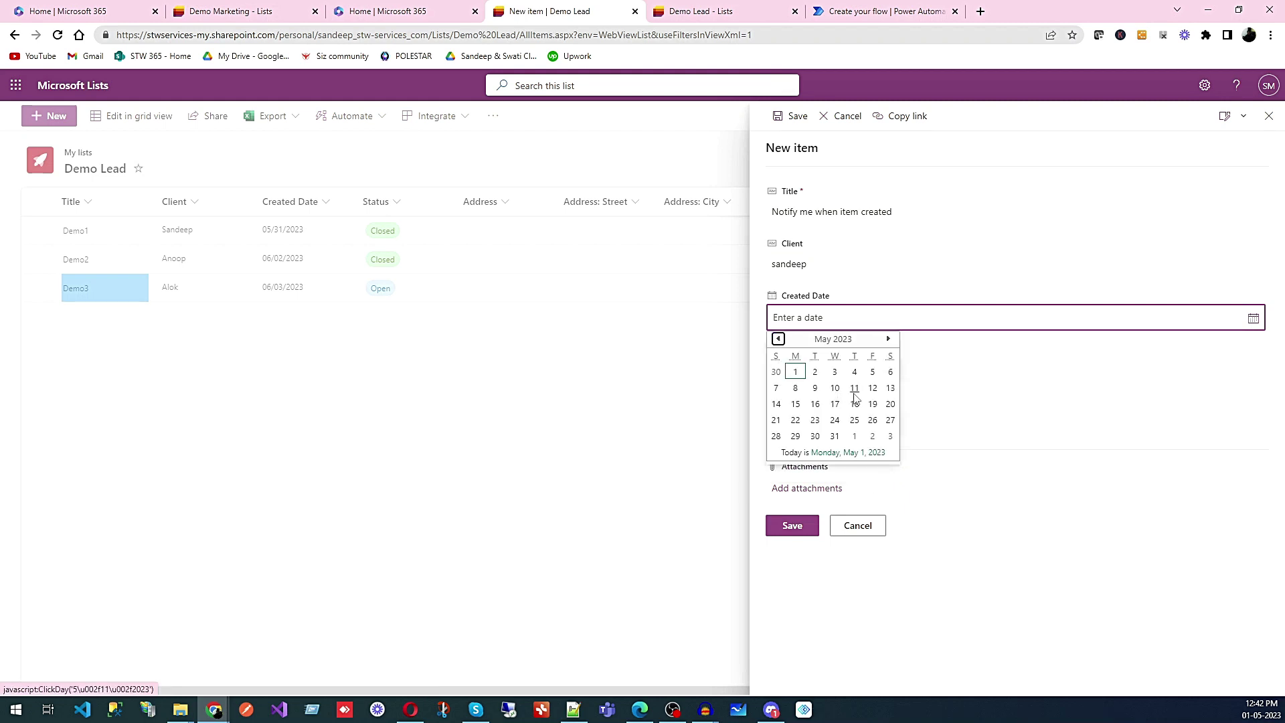
left_click(873, 436)
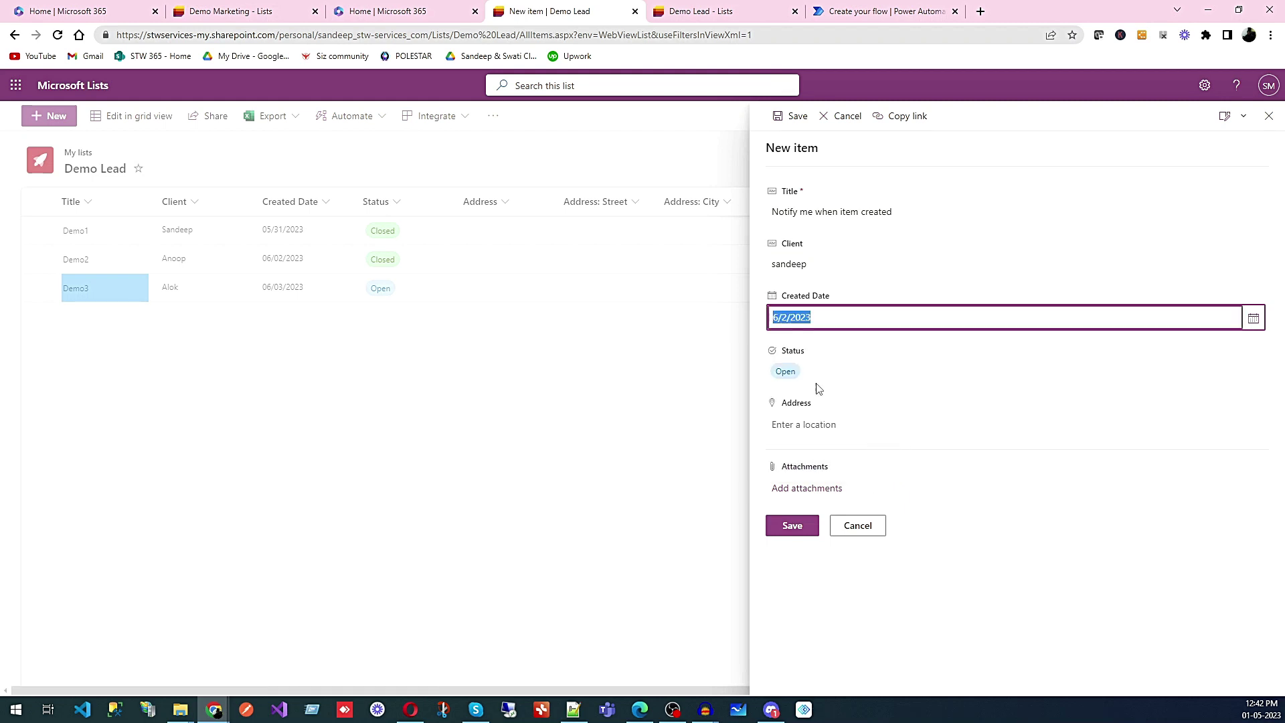
left_click(795, 522)
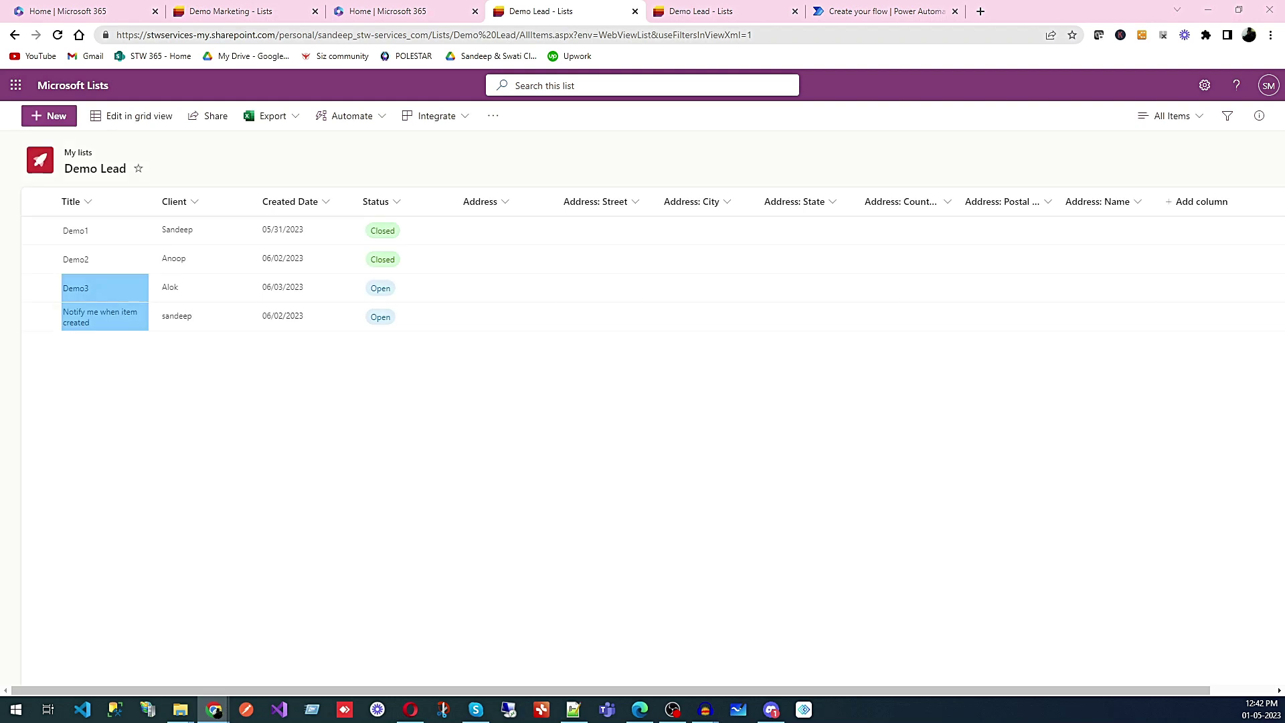
left_click(640, 709)
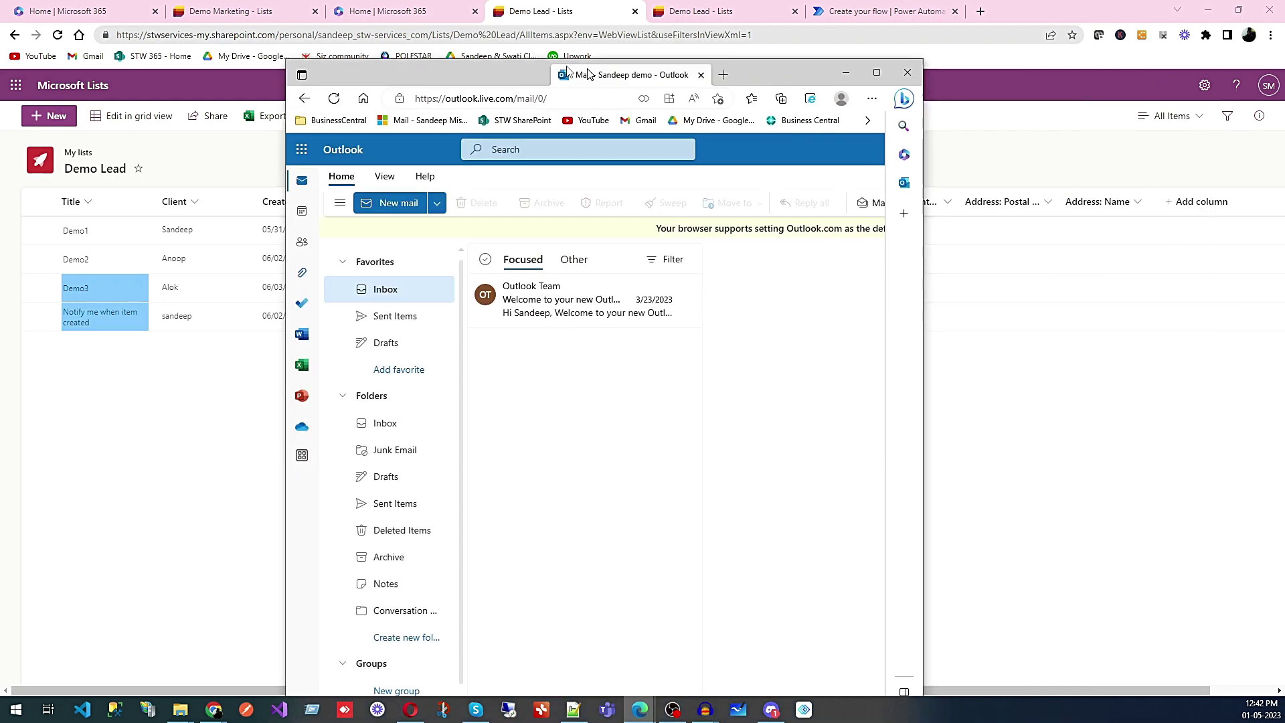
Maximize Outlook, reload the mailbox, and check Sent Items and the Focused/Other inbox for new mail.
left_click(815, 54)
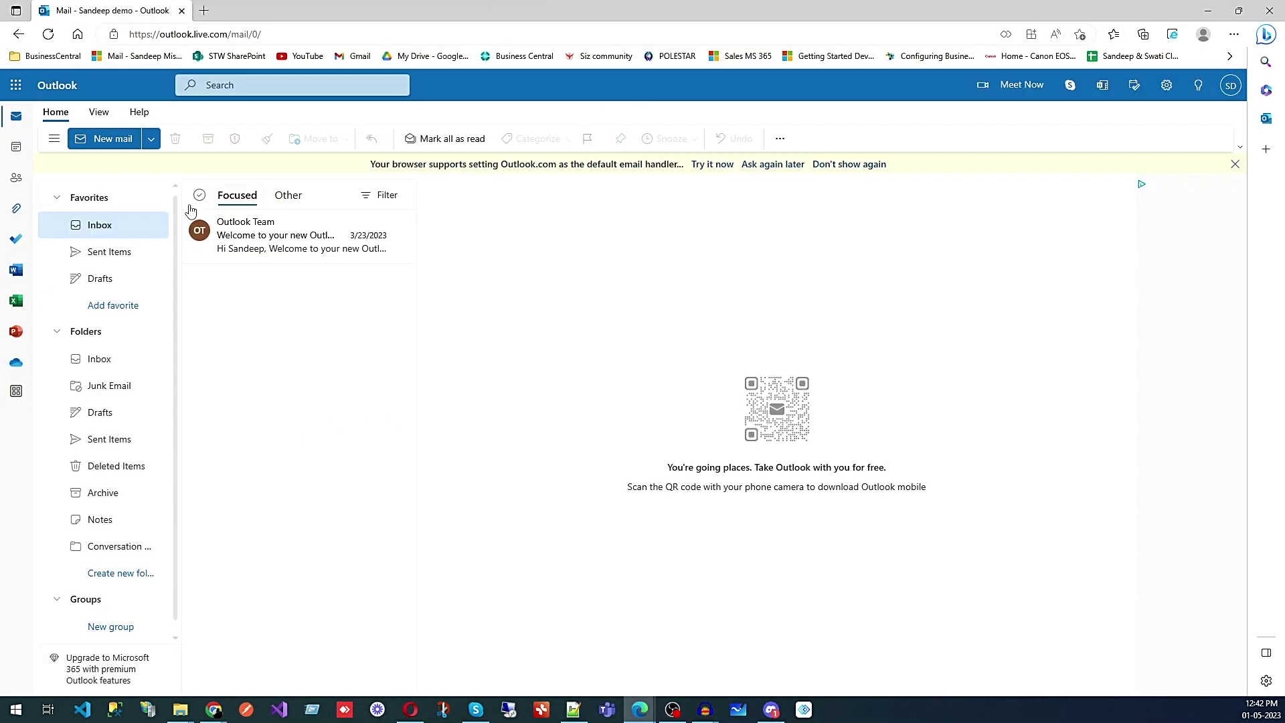
left_click(48, 34)
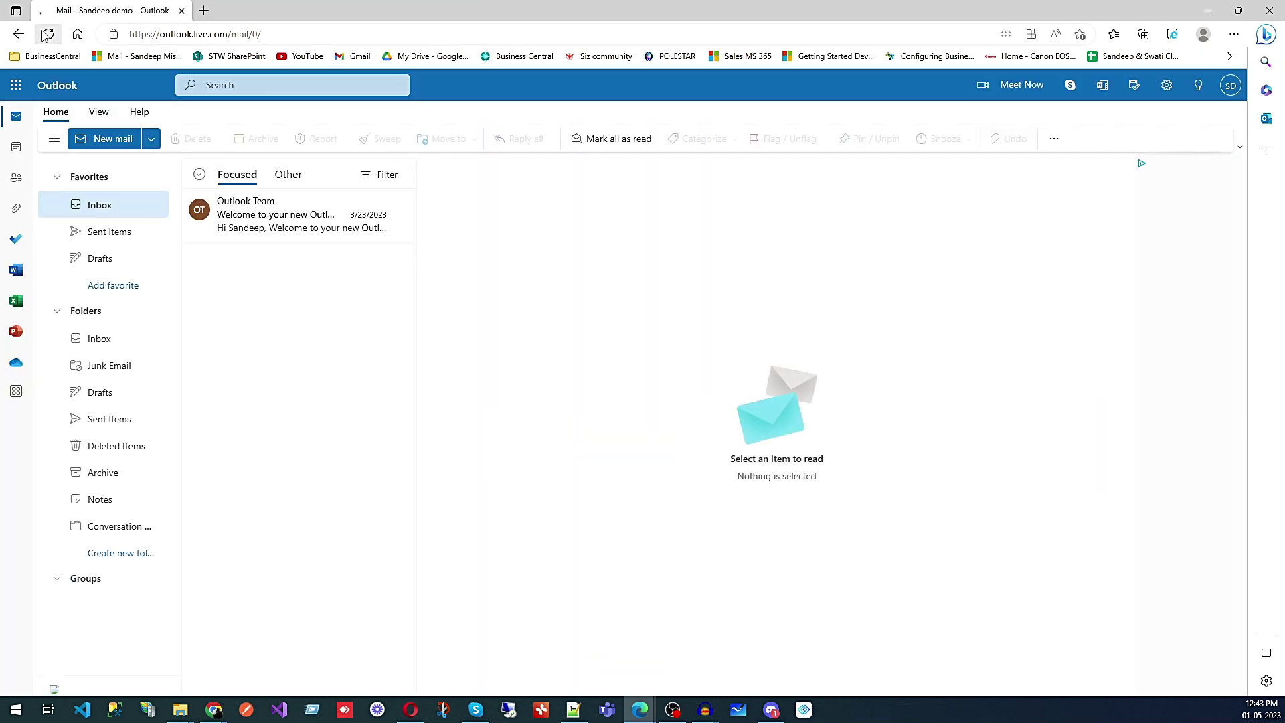
left_click(47, 34)
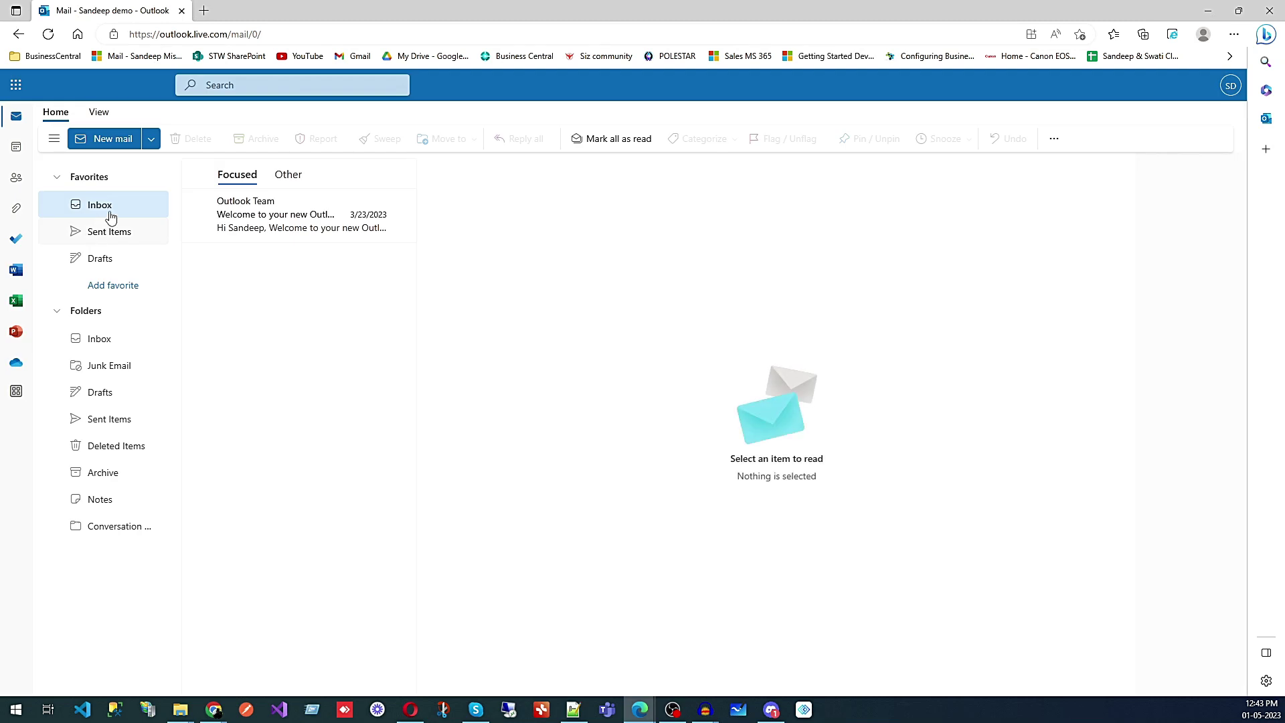
left_click(100, 230)
left_click(100, 216)
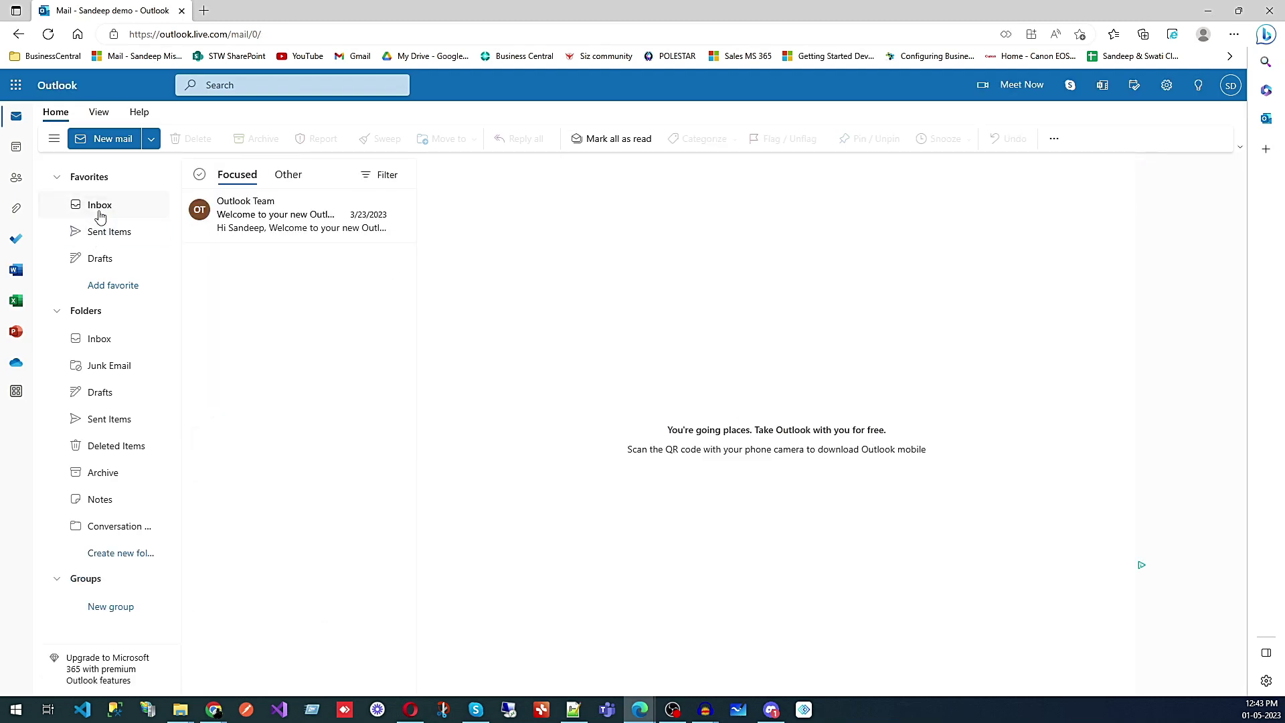
left_click(285, 177)
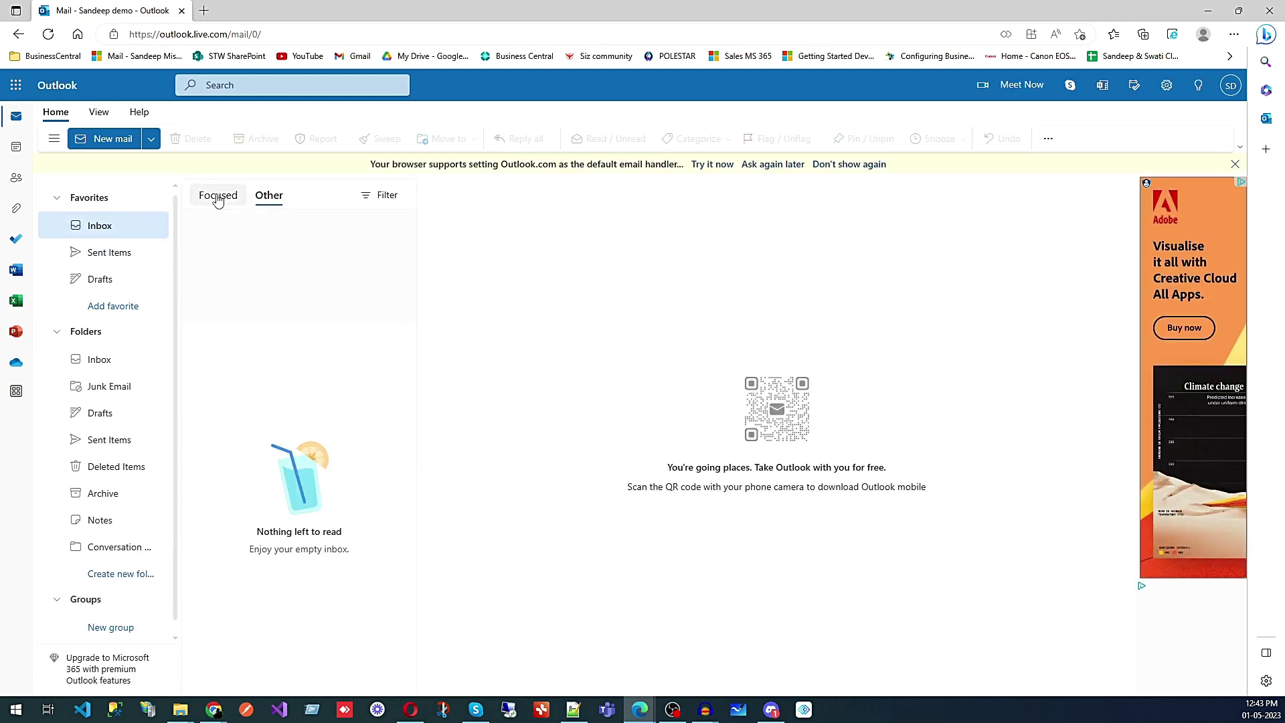
left_click(217, 198)
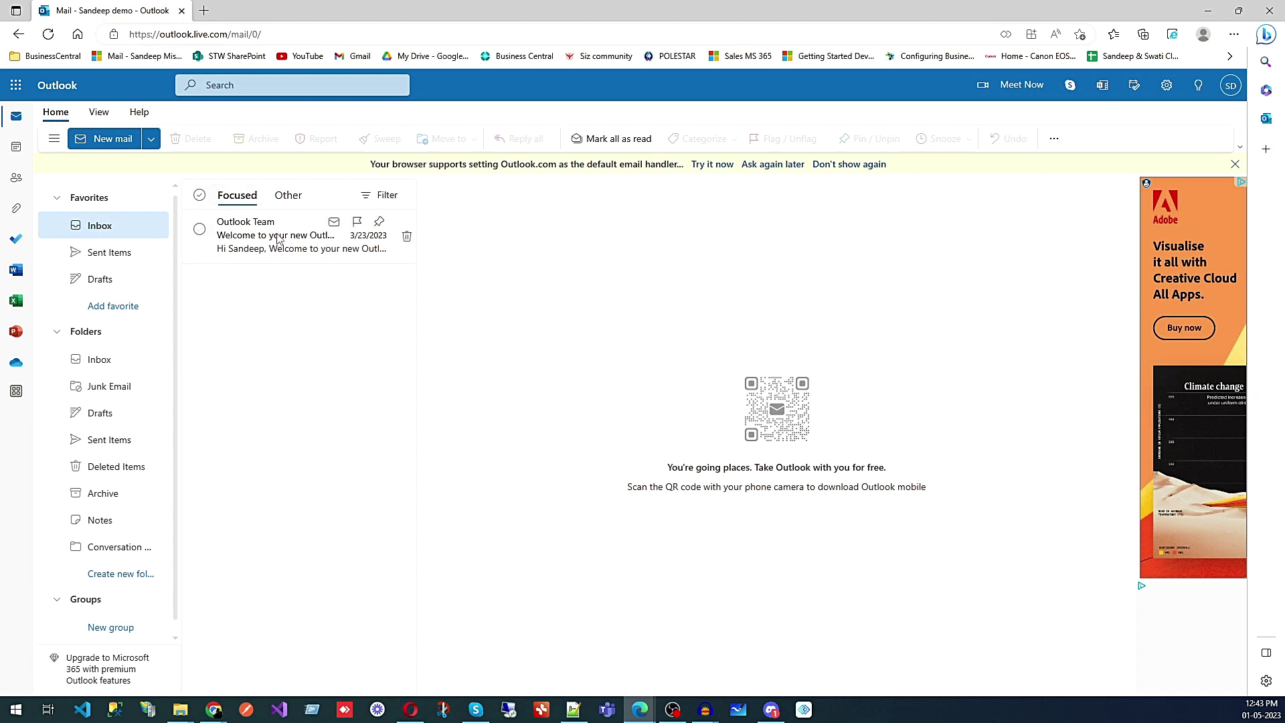
Switch Outlook from the personal mailbox to the work organisation account's mailbox.
left_click(1232, 87)
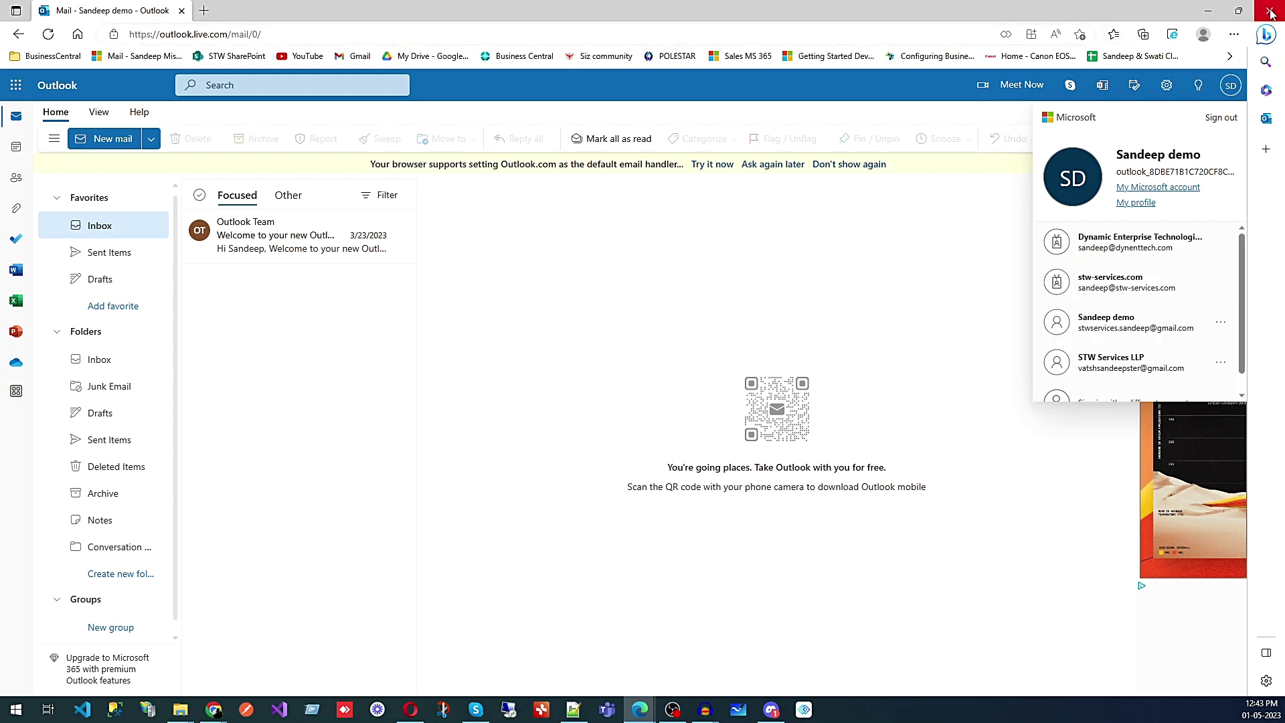
left_click(1131, 291)
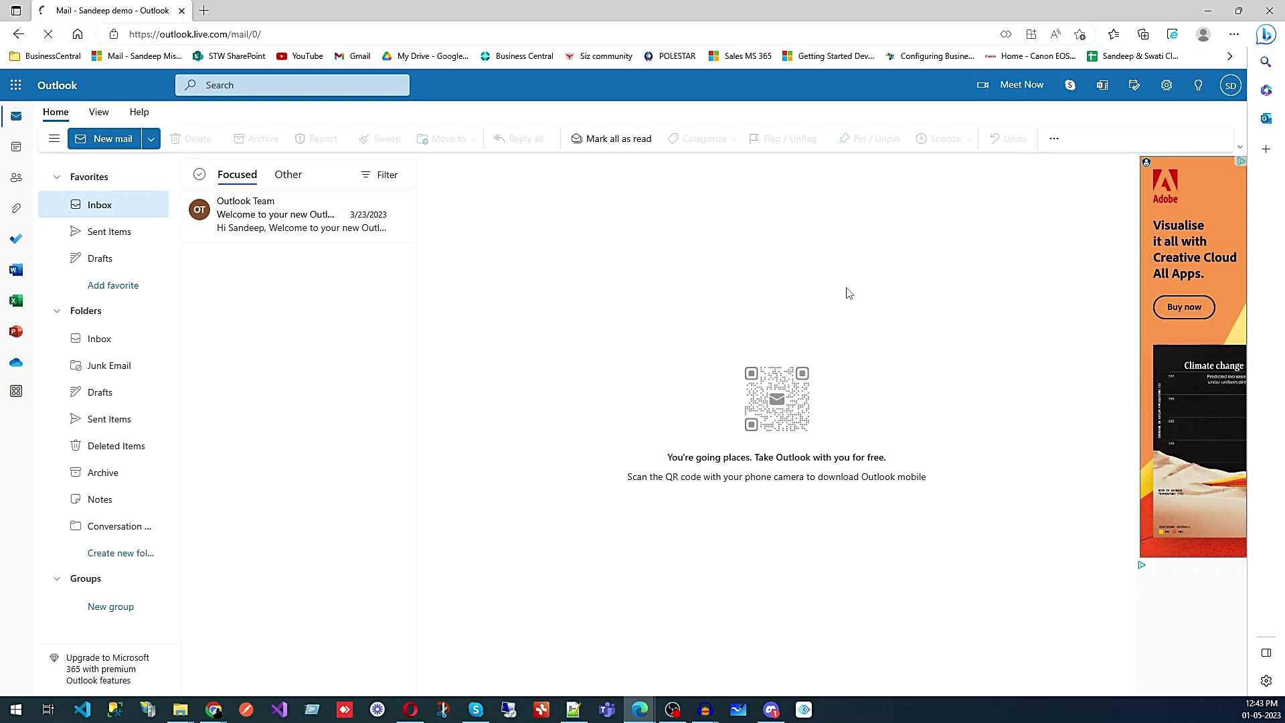
left_click(1230, 85)
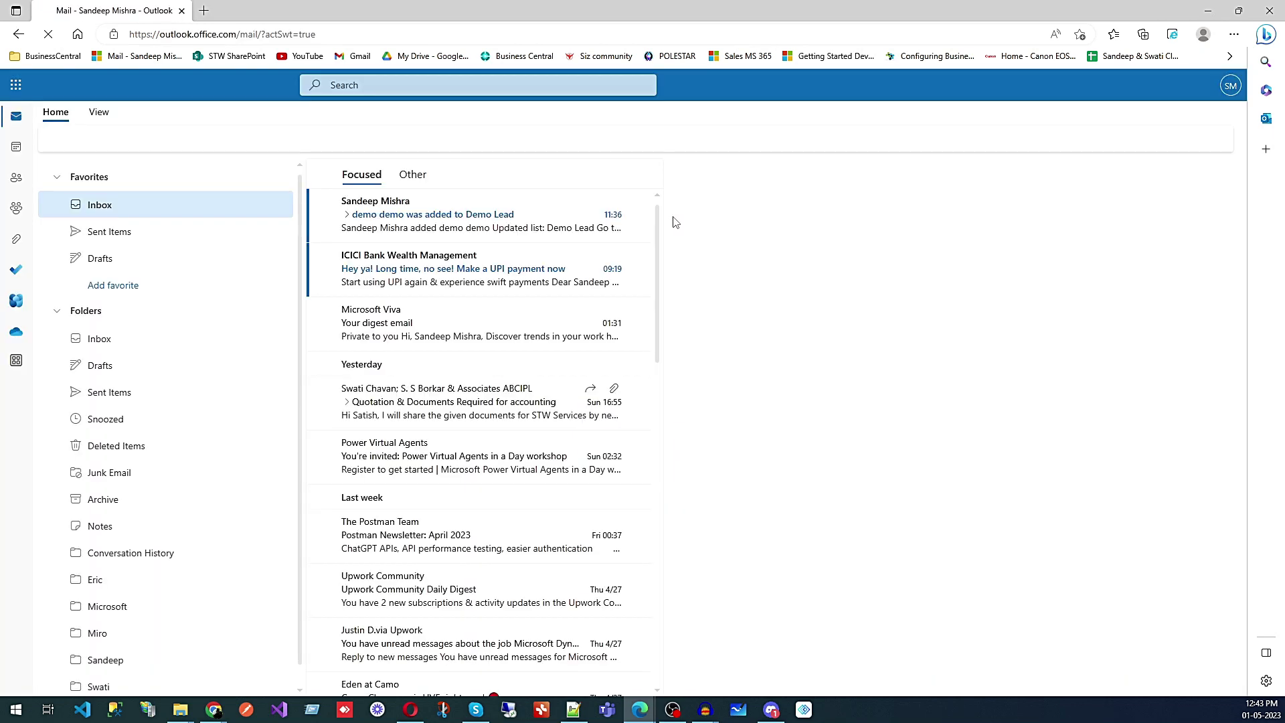
Open the Demo Lead notification email, go back to the Inbox, and dismiss the email-links prompt.
left_click(388, 218)
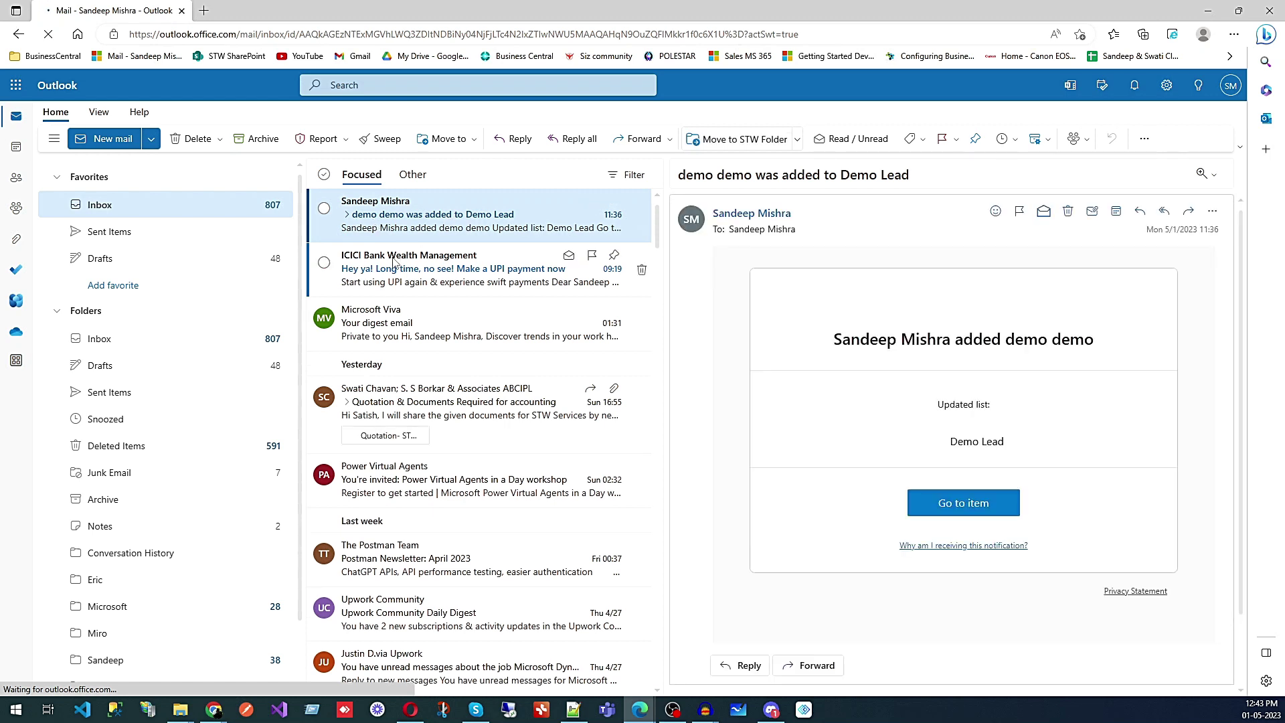
left_click(124, 209)
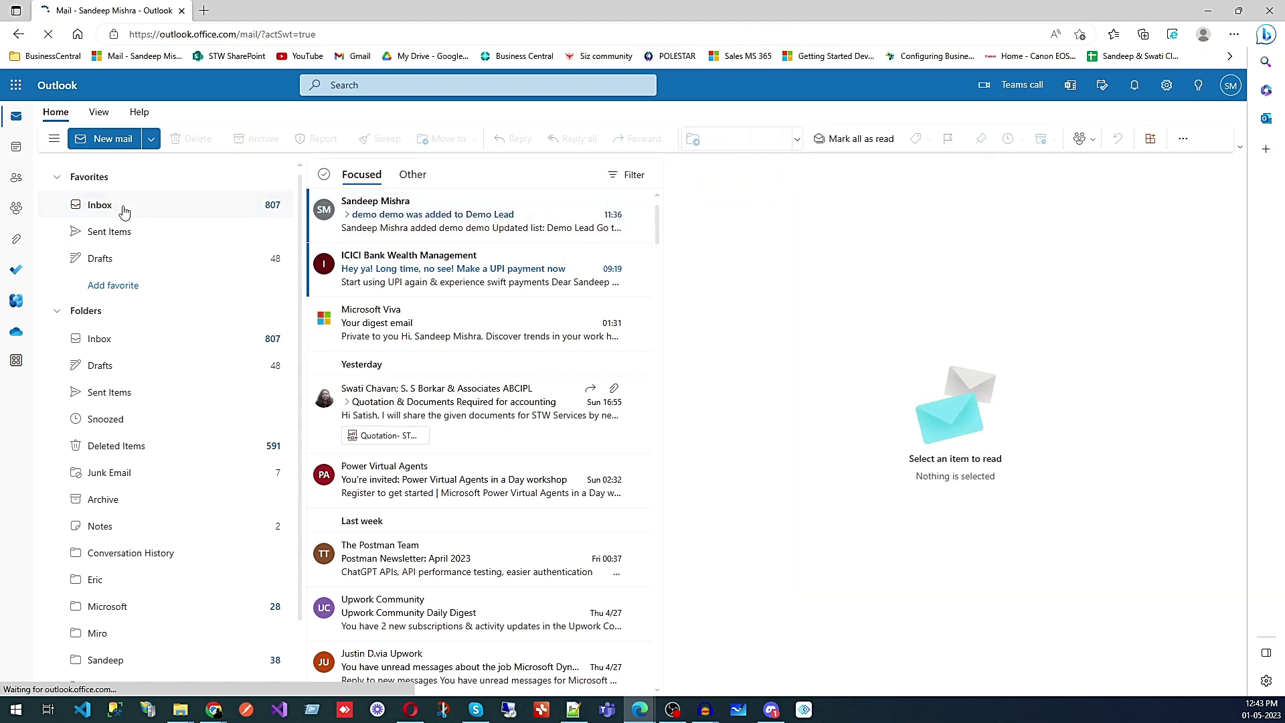
left_click(101, 202)
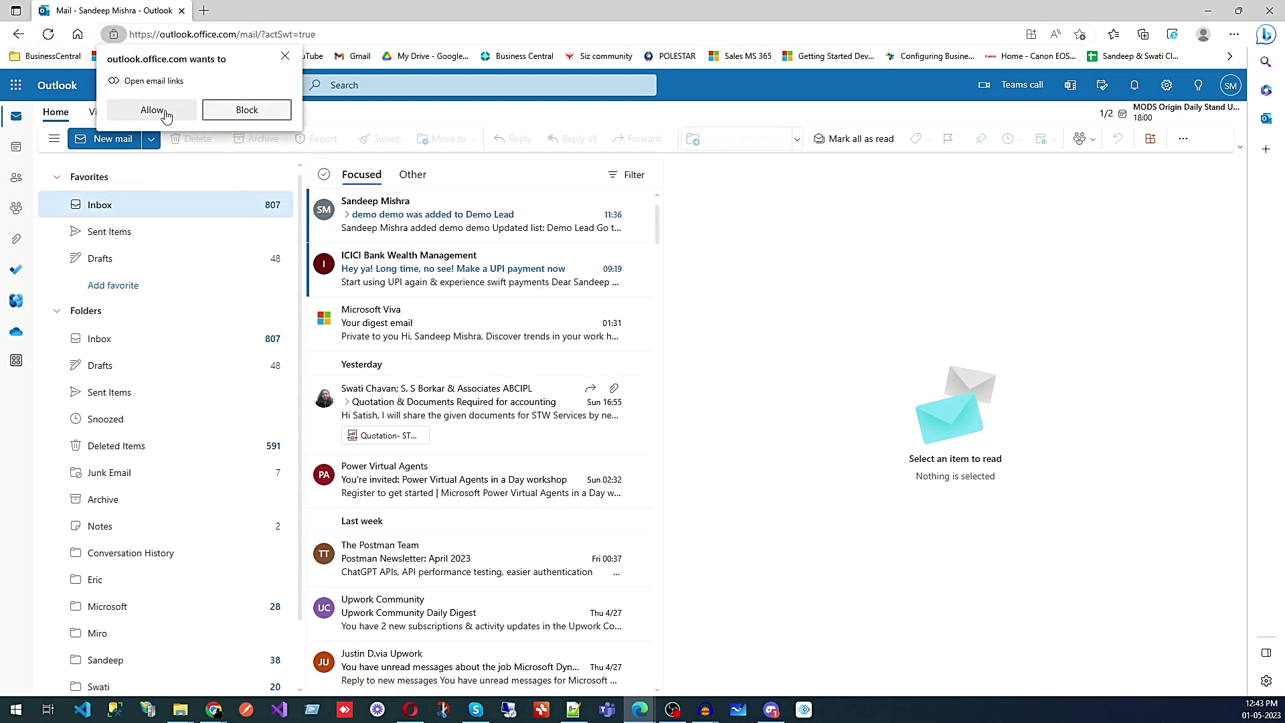
left_click(284, 56)
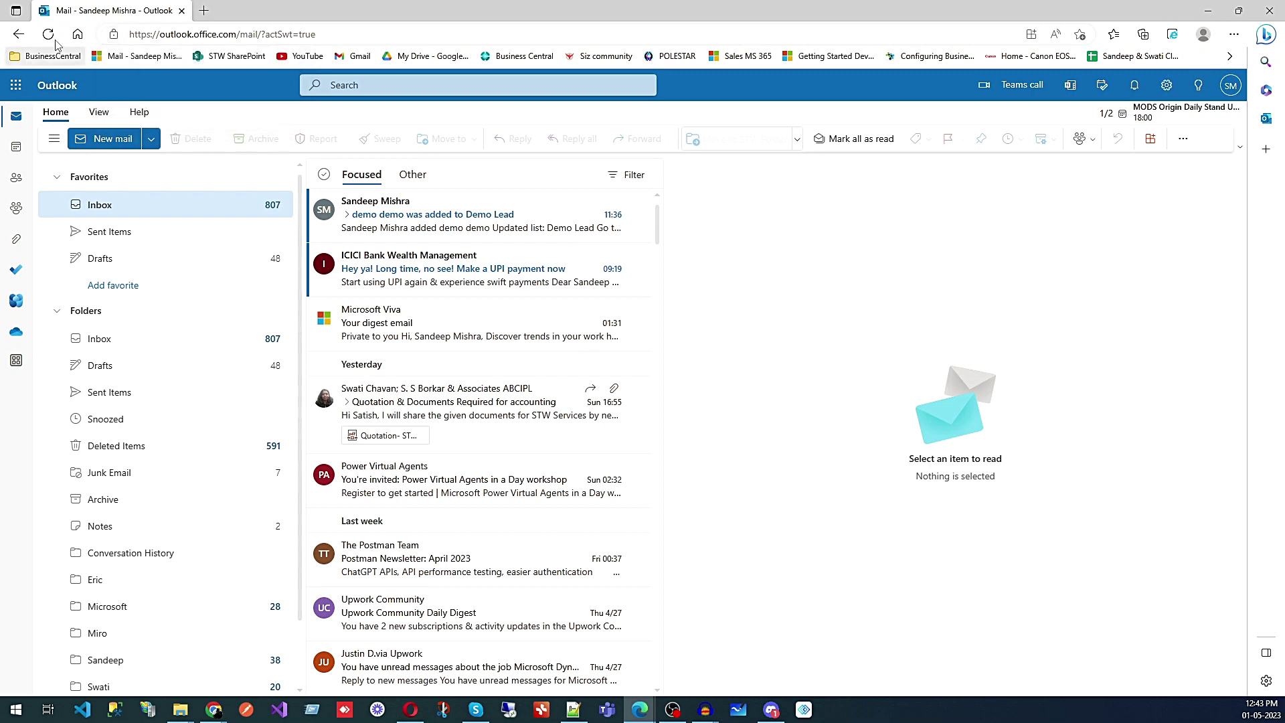
Refresh the mailbox, open the newest Demo Lead notification email, then return to the Lists window.
left_click(49, 34)
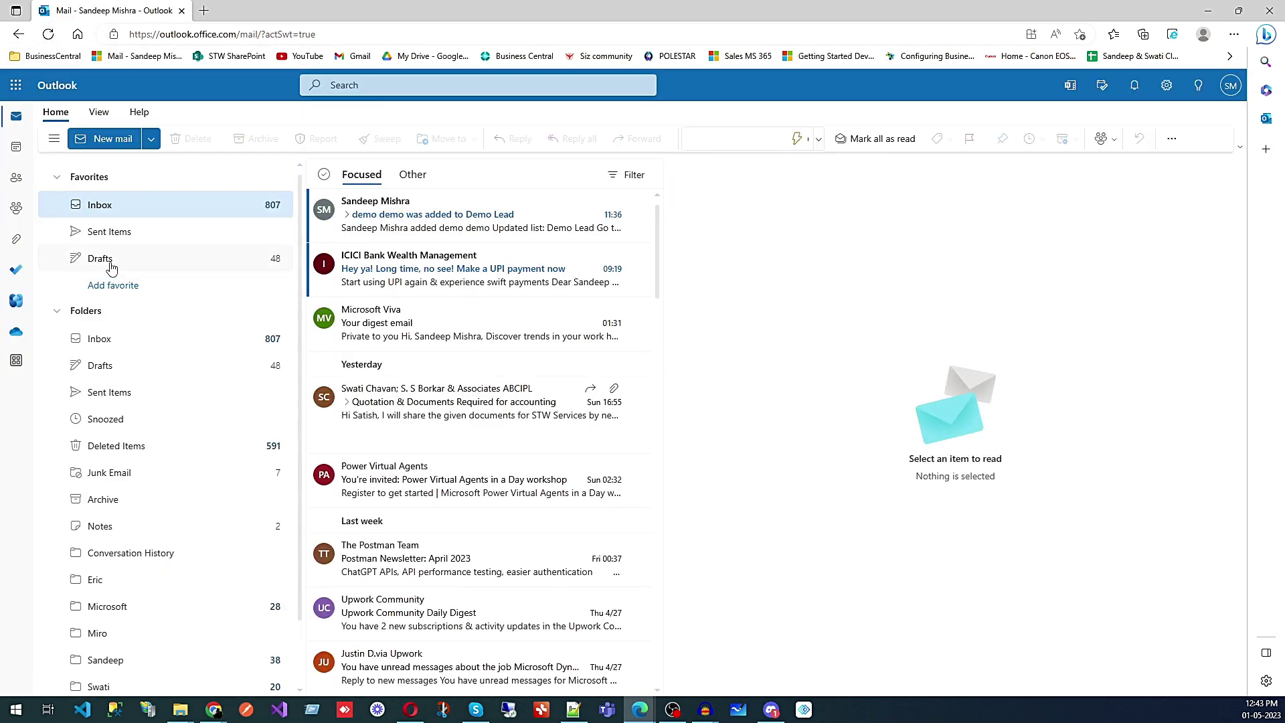
left_click(109, 232)
left_click(100, 206)
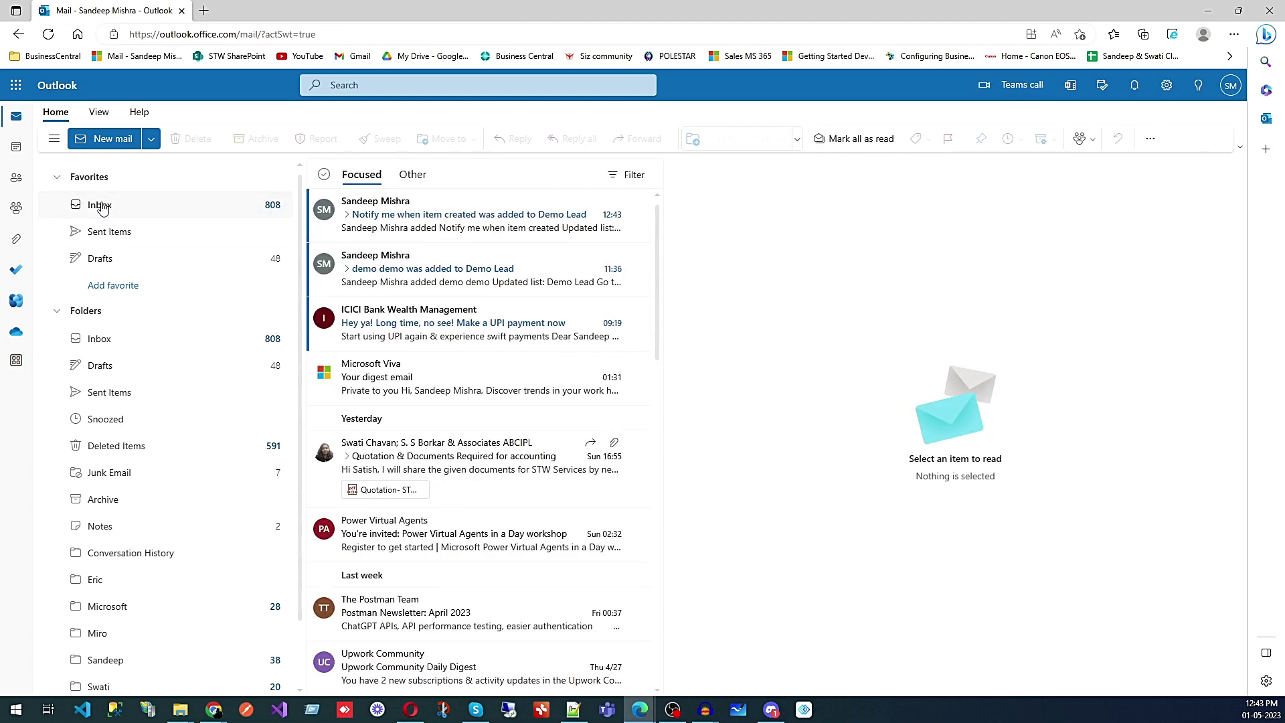
left_click(391, 224)
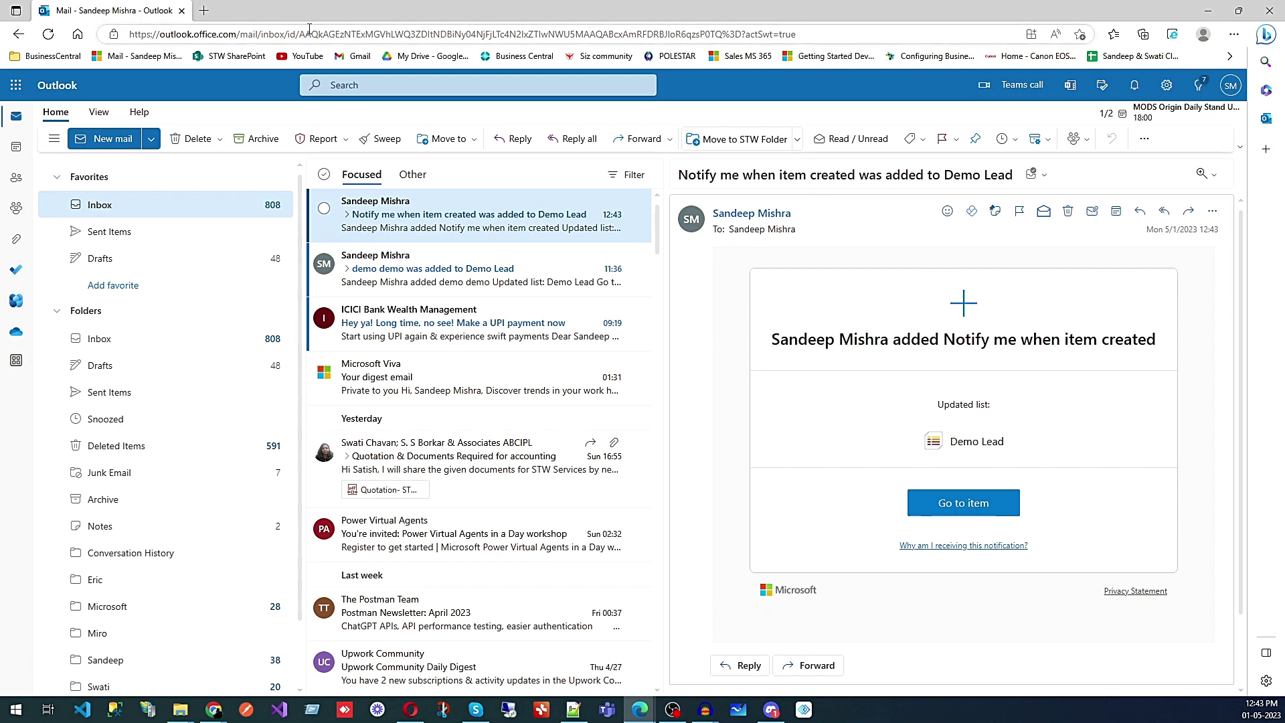
key("alt+Tab")
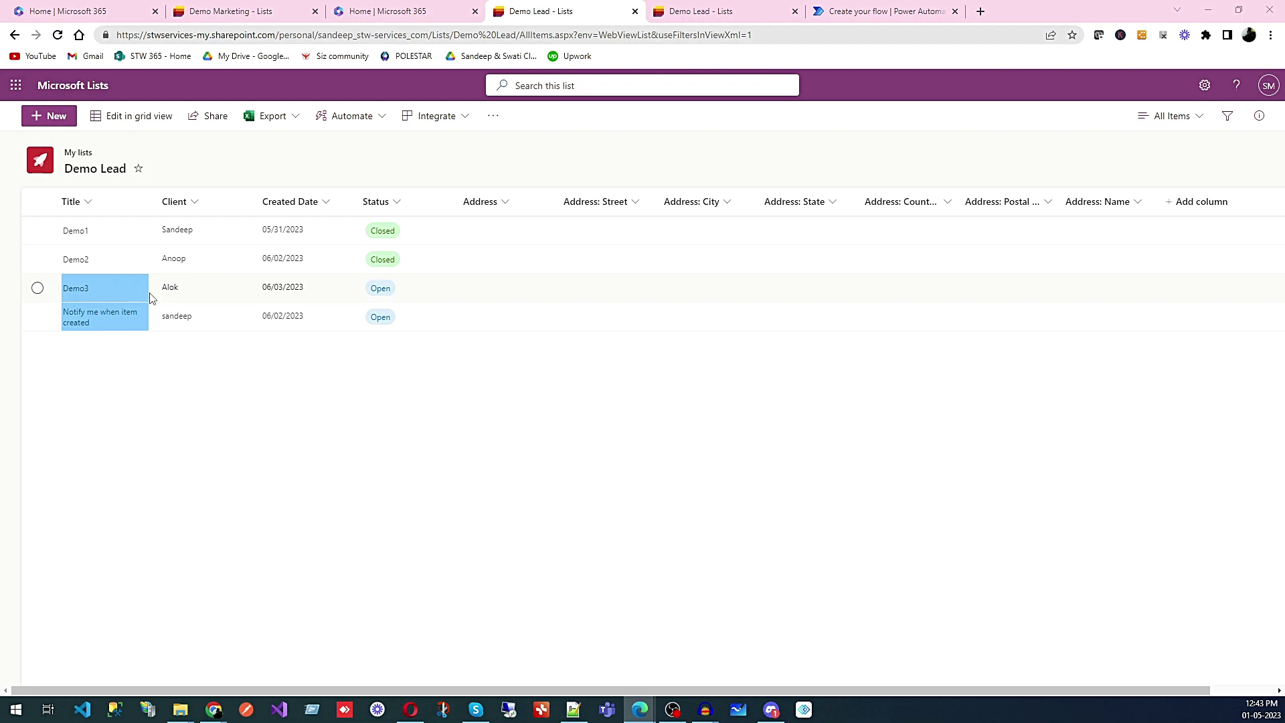
Use Demo Lead's Integrate > Power Automate > Create a flow option to open See your flows.
left_click(345, 117)
mouse_move(354, 176)
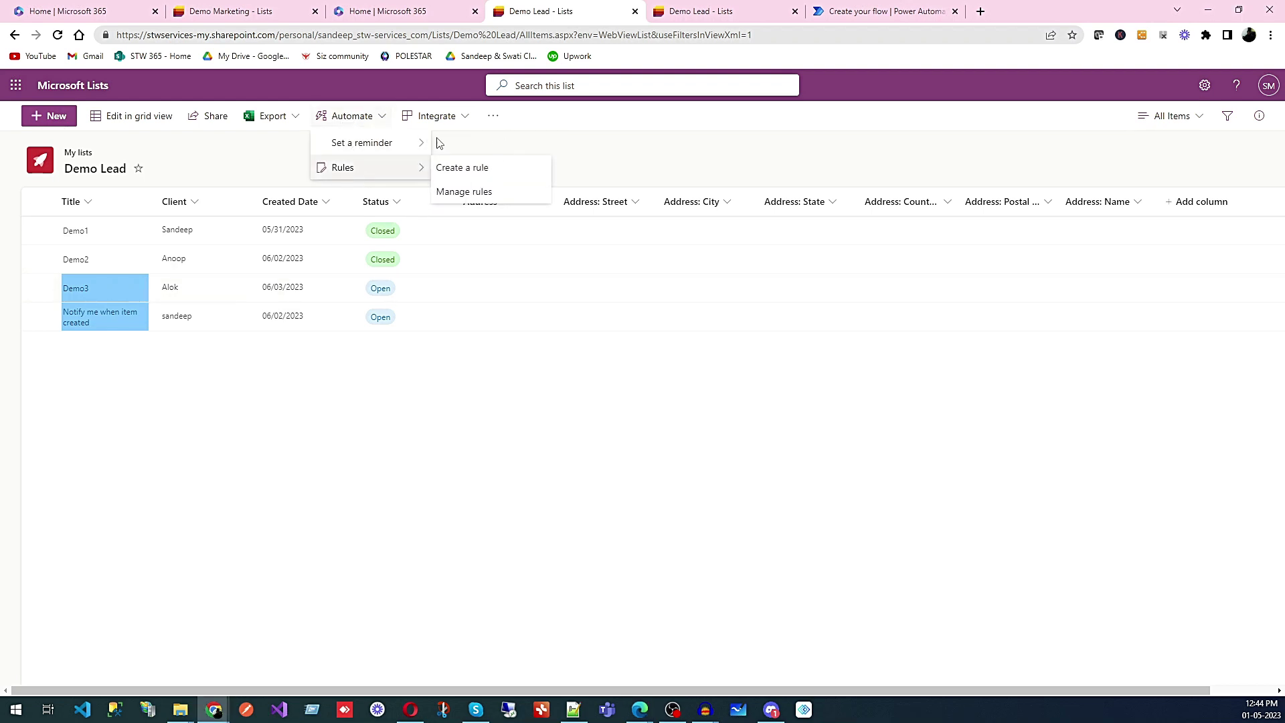
left_click(452, 118)
mouse_move(454, 178)
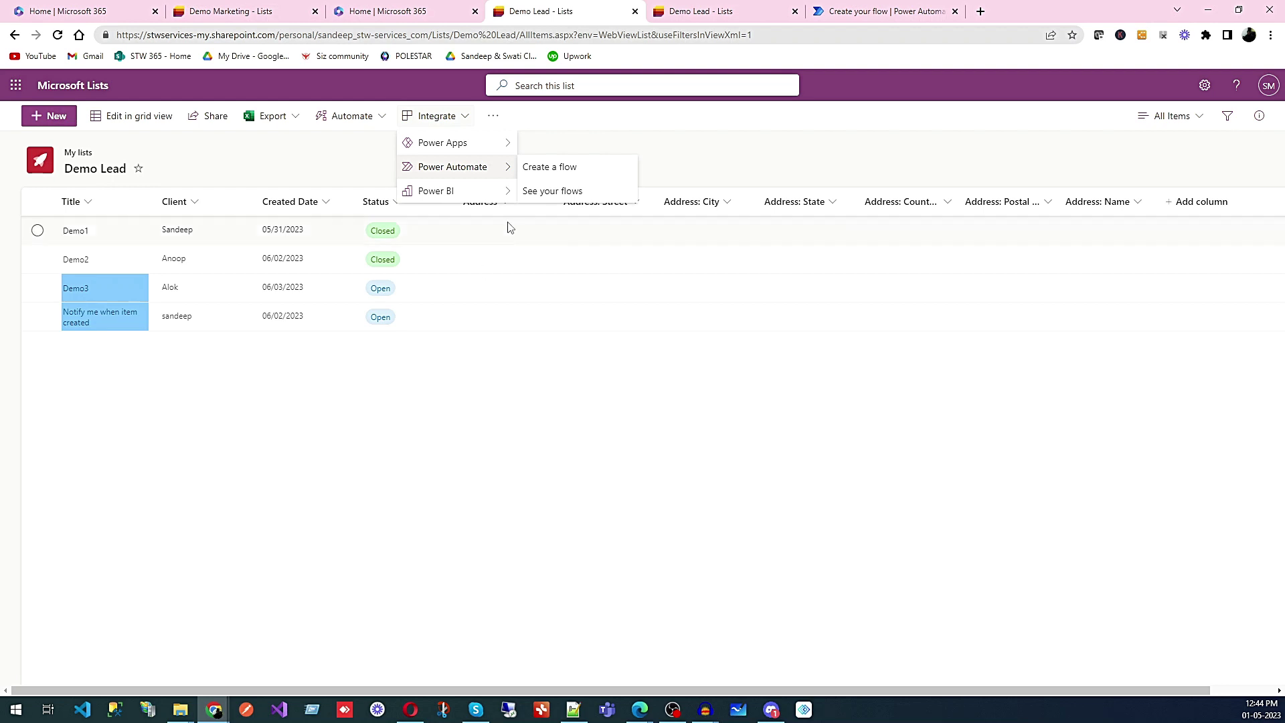
left_click(550, 168)
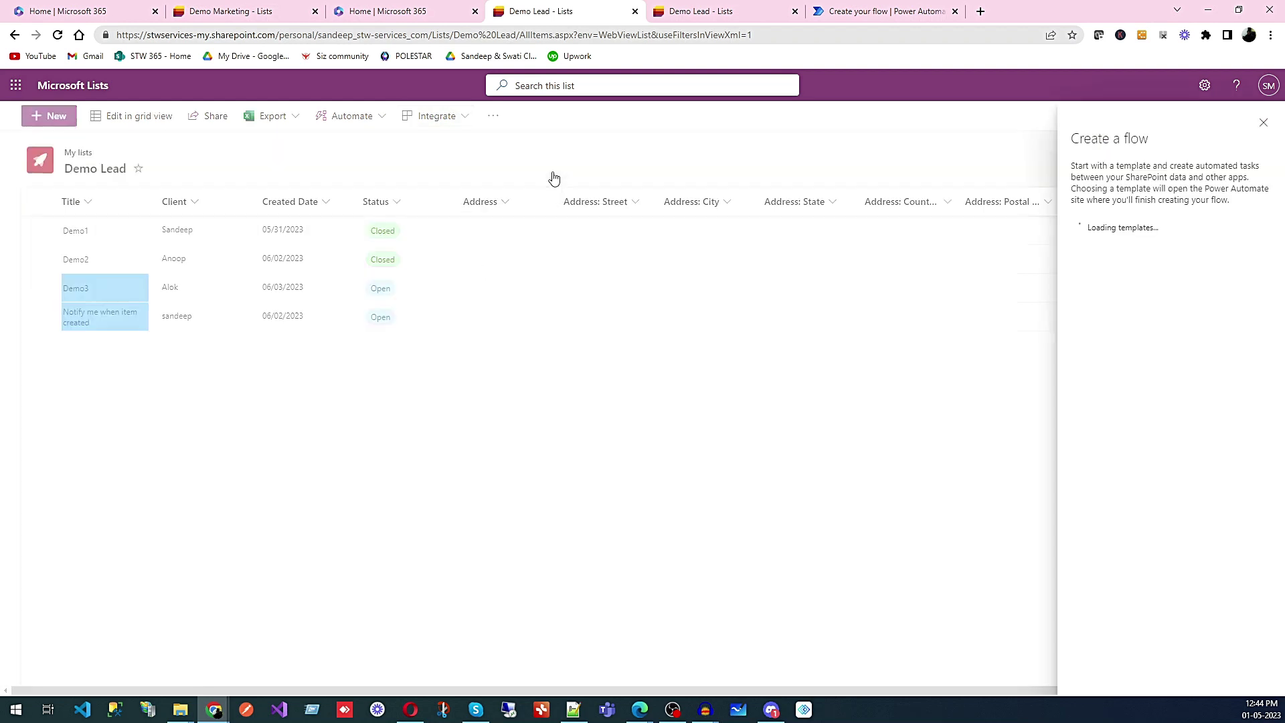
left_click(1187, 514)
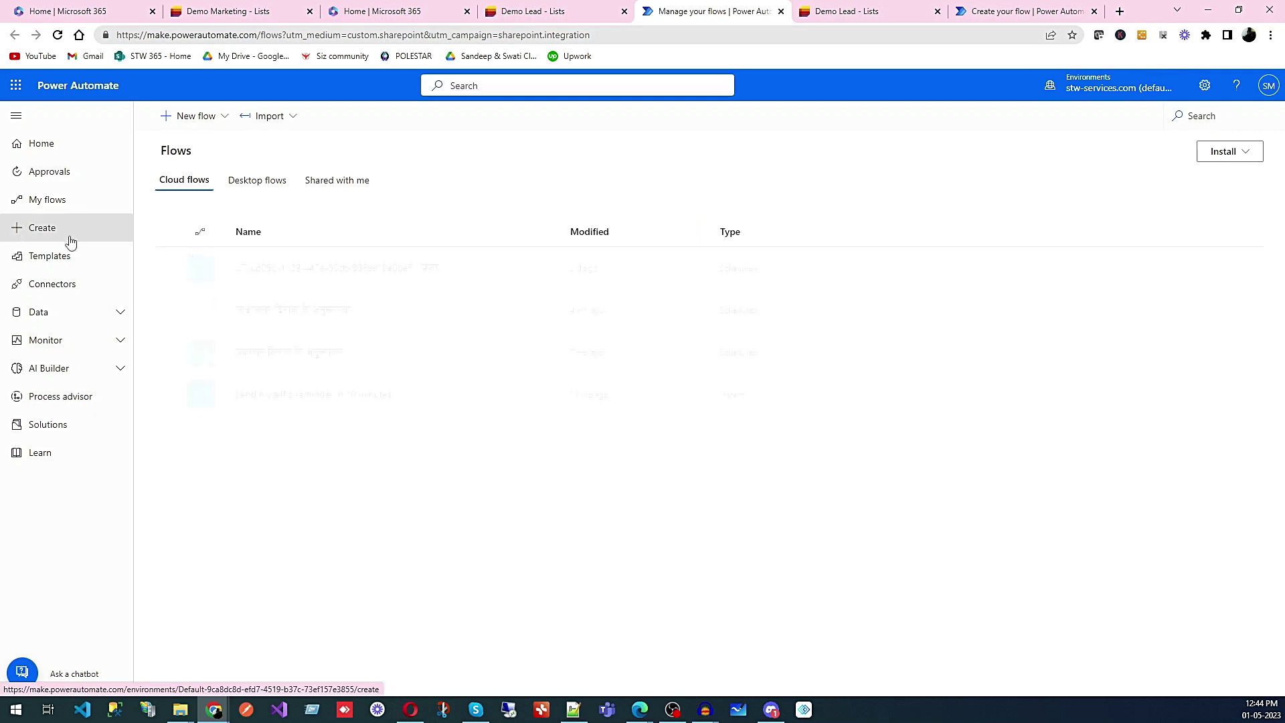
Choose Create in Power Automate's left navigation pane to start a new flow.
left_click(20, 234)
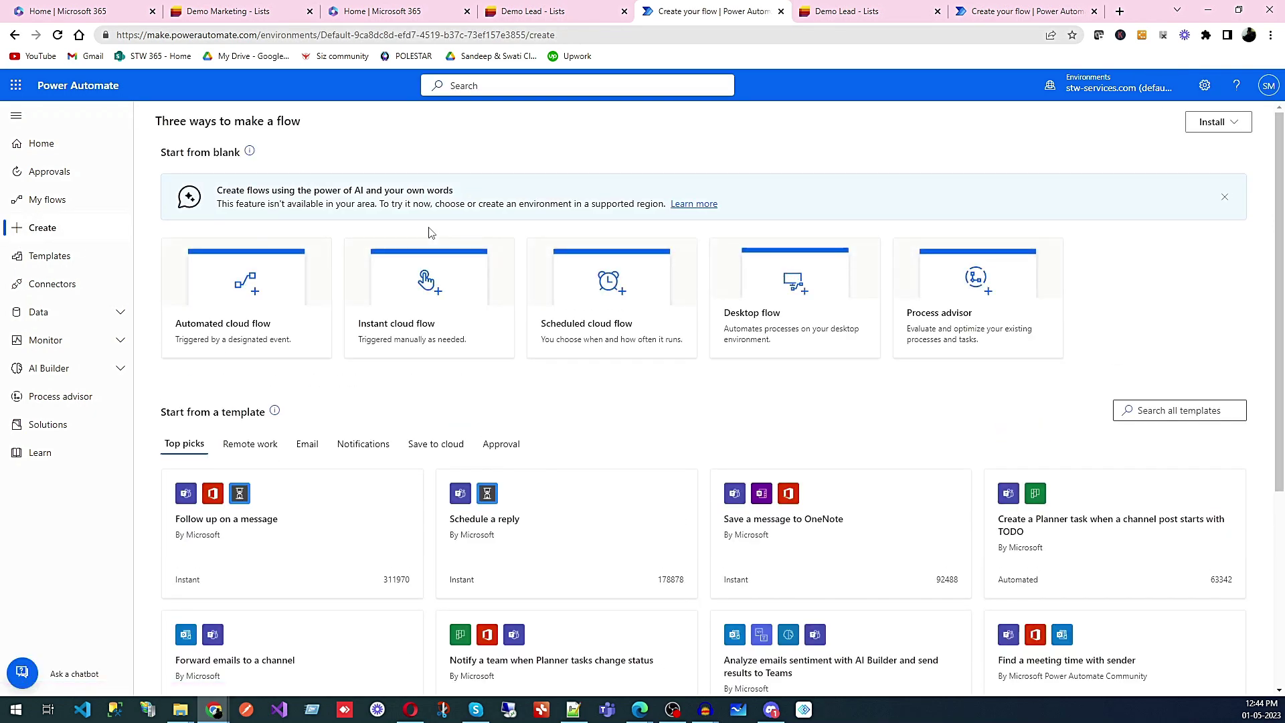